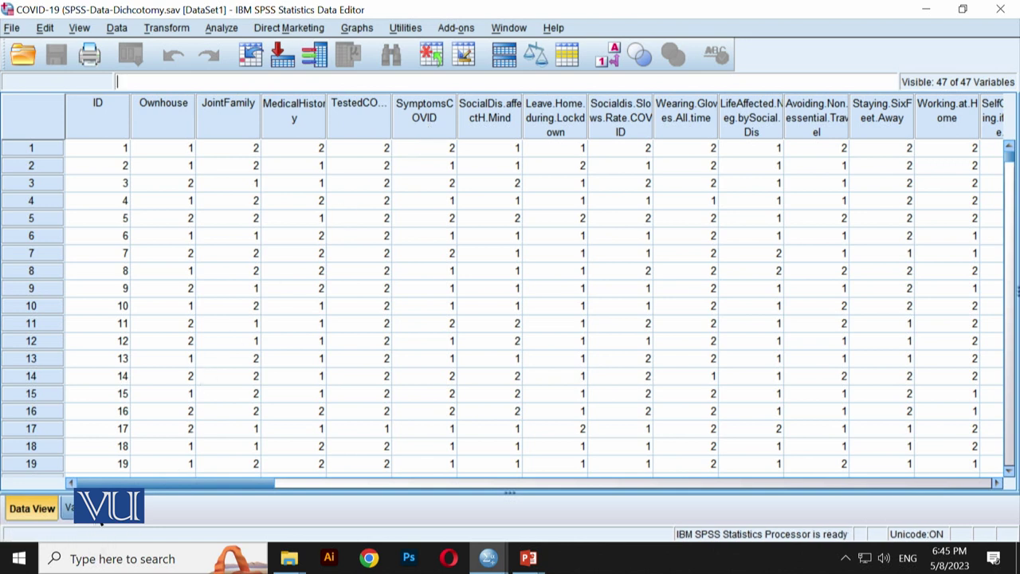
Show the variable definitions and widen the Label and Values columns so the full question texts can be read
{"action": "left_click", "coordinate": [100, 515]}
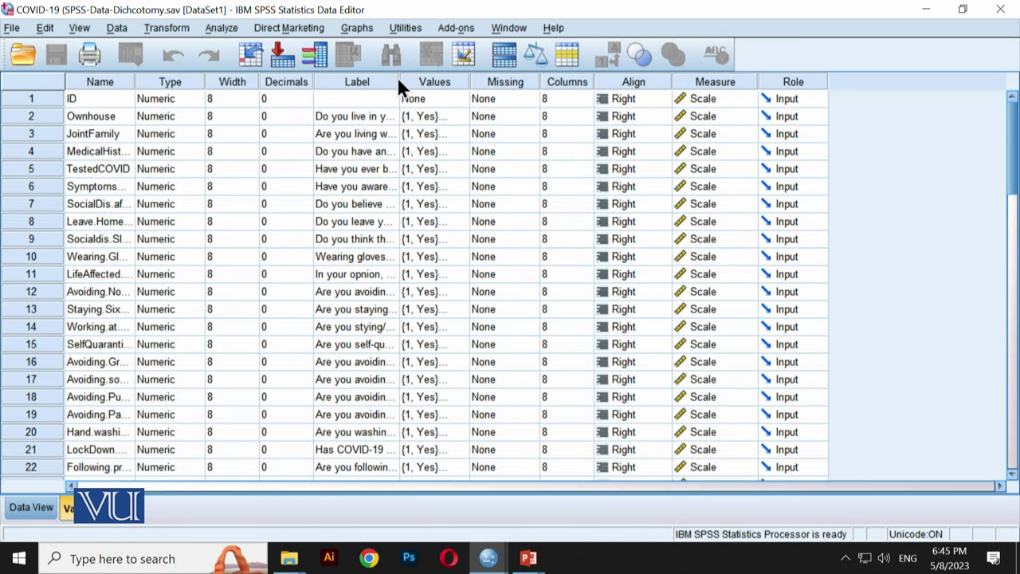
{"action": "left_click_drag", "start_coordinate": [397, 77], "coordinate": [646, 76]}
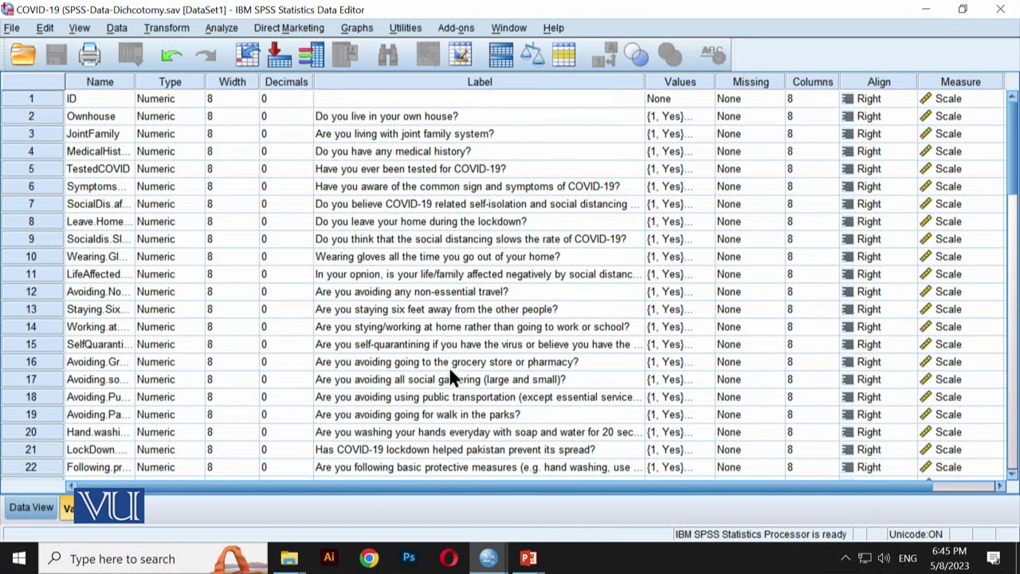
{"action": "scroll", "coordinate": [450, 379], "scroll_direction": "down", "scroll_amount": 5}
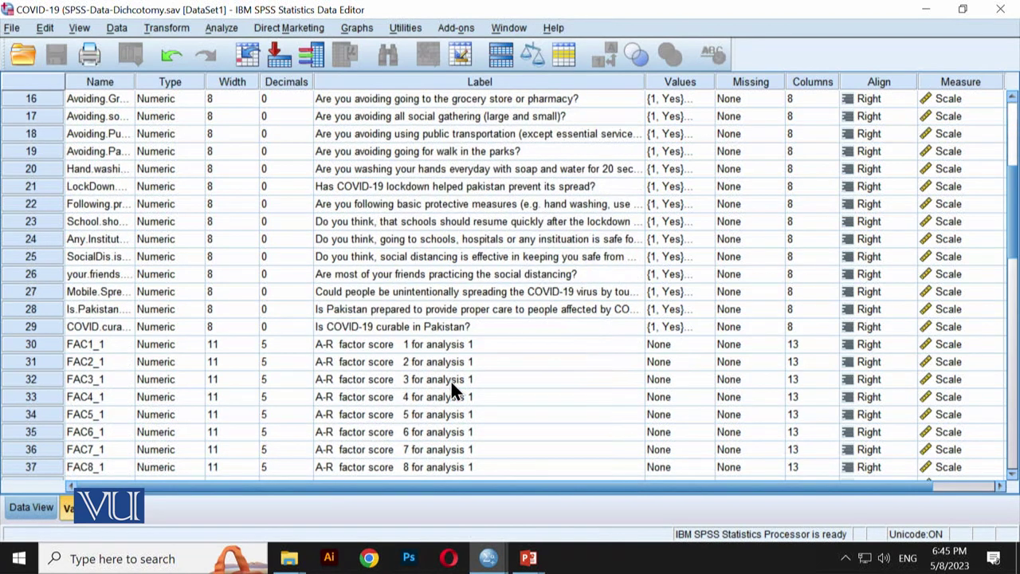
{"action": "scroll", "coordinate": [450, 379], "scroll_direction": "up", "scroll_amount": 2}
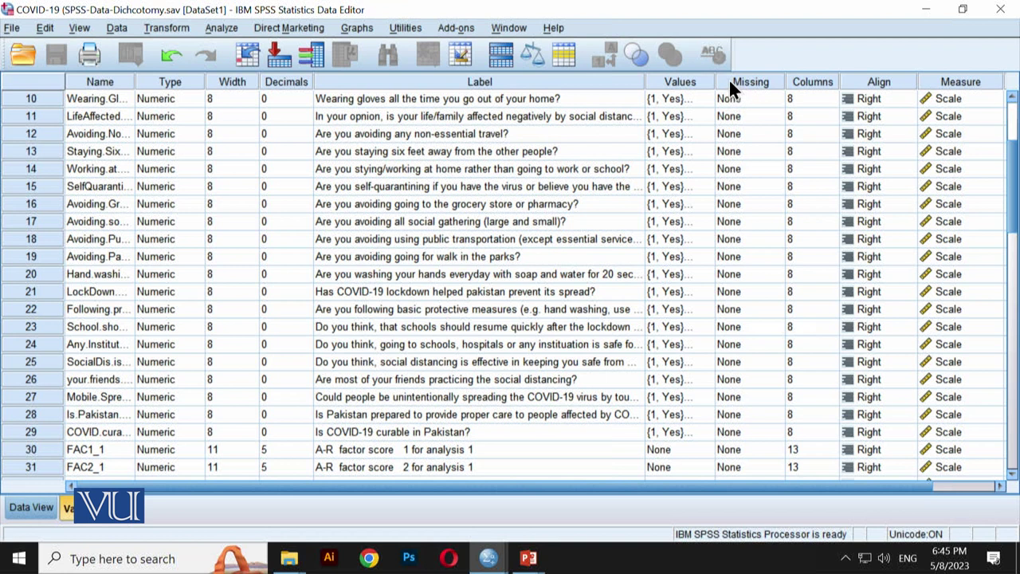
{"action": "left_click", "coordinate": [684, 79]}
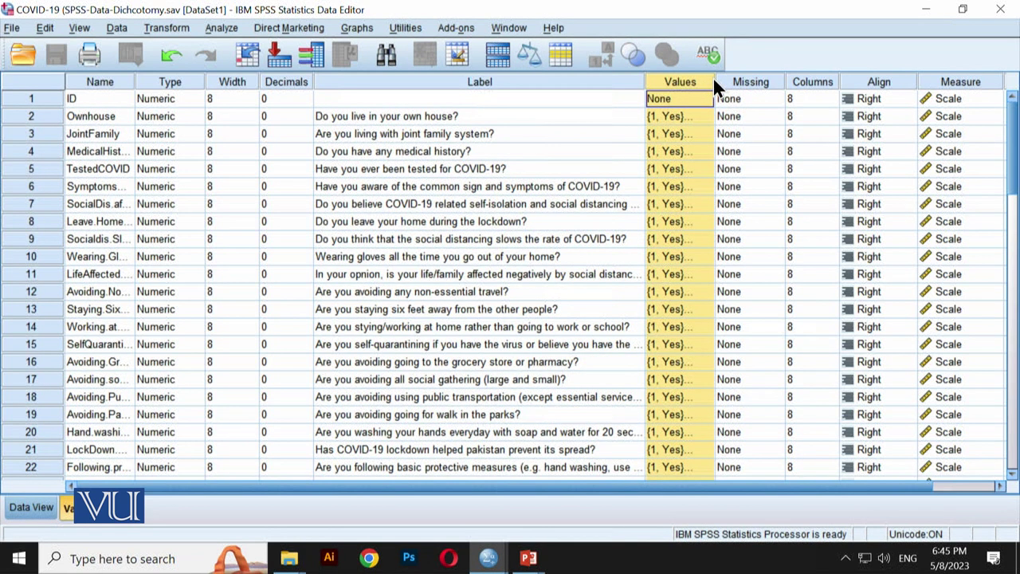
{"action": "left_click_drag", "start_coordinate": [714, 78], "coordinate": [748, 78]}
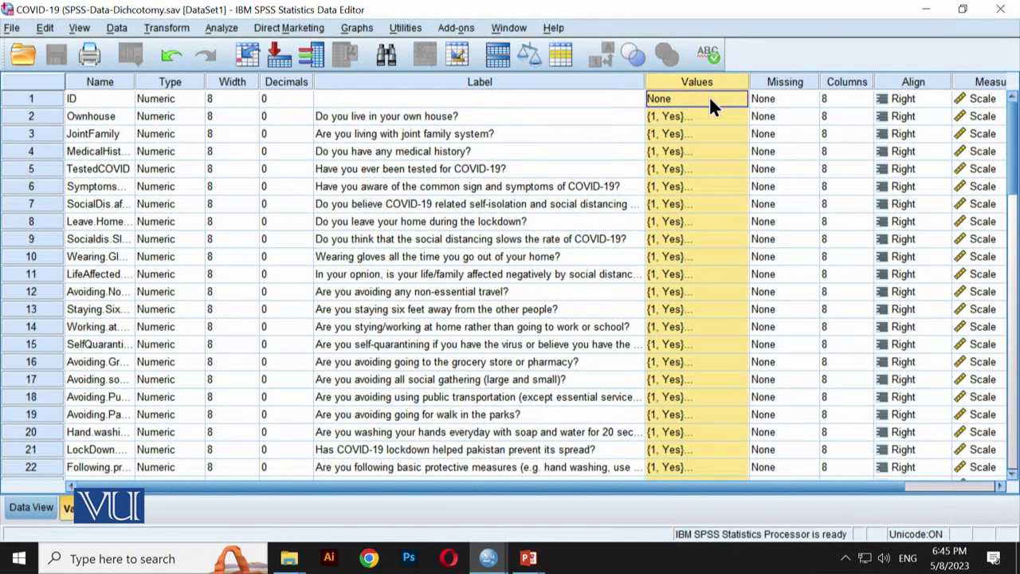
Examine the value labels defined for the Ownhouse, JointFamily and medical history variables
{"action": "left_click", "coordinate": [683, 121]}
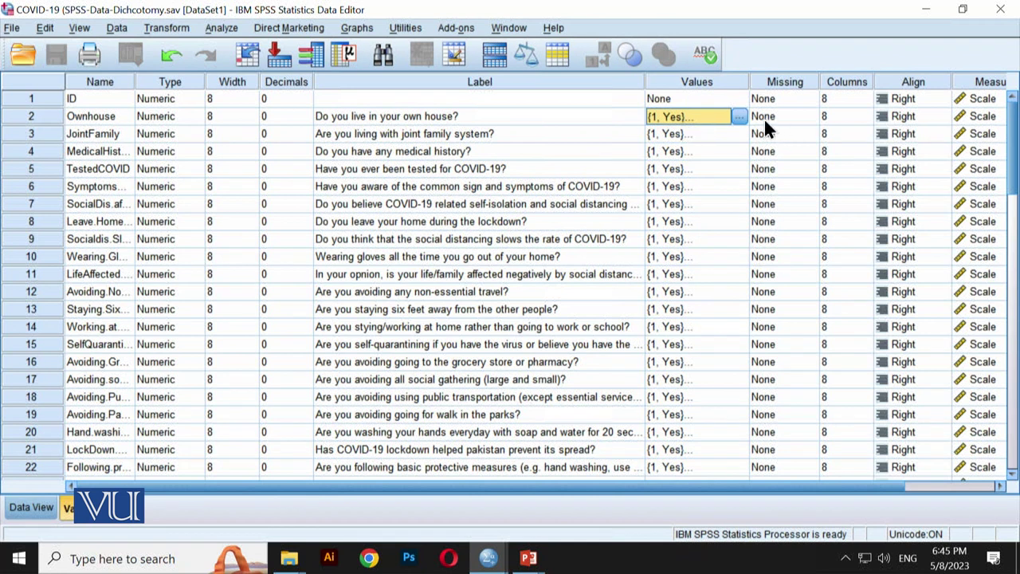
{"action": "left_click", "coordinate": [738, 116]}
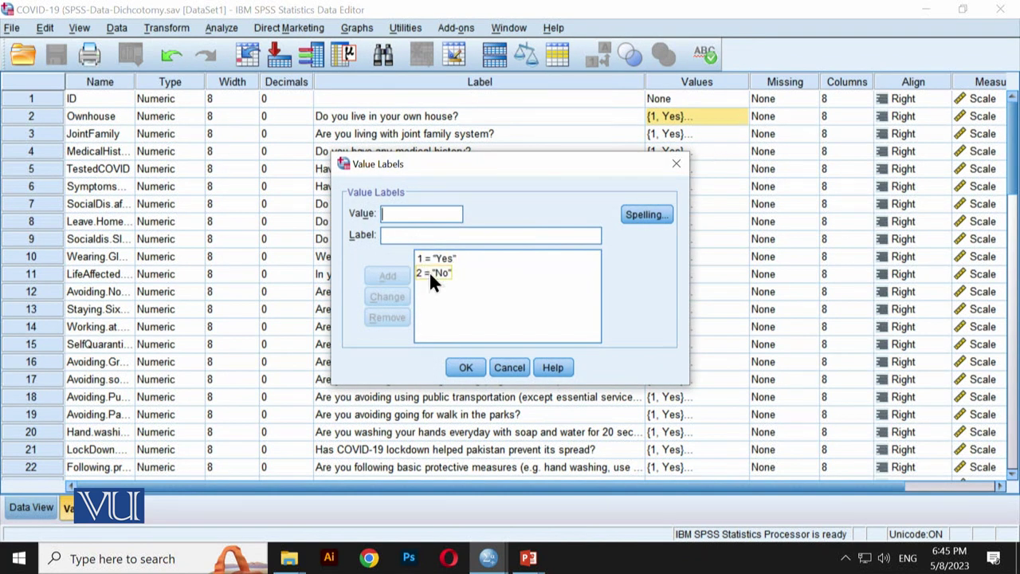
{"action": "left_click", "coordinate": [468, 366]}
{"action": "left_click", "coordinate": [742, 135]}
{"action": "left_click", "coordinate": [742, 134]}
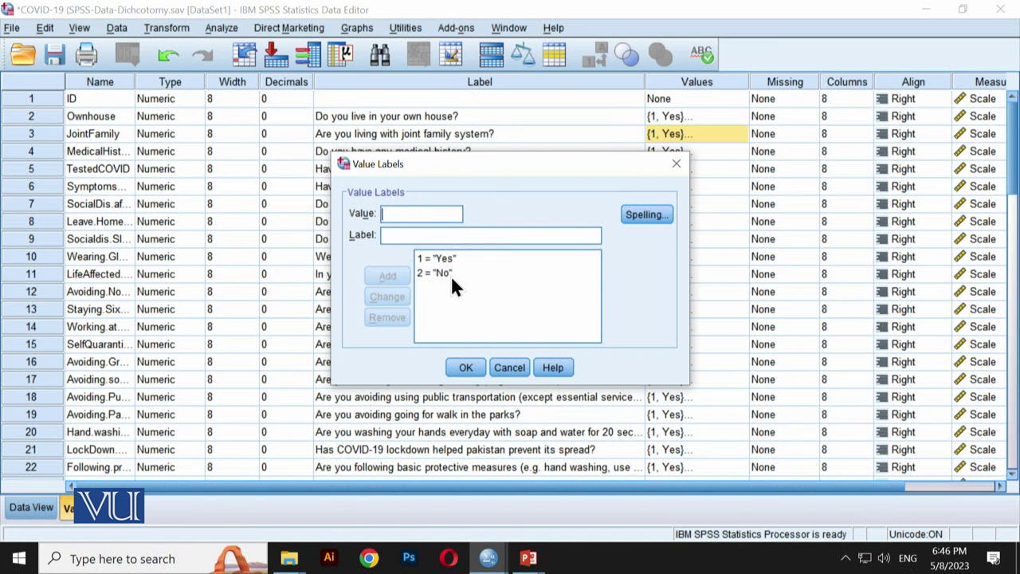
{"action": "left_click", "coordinate": [465, 367]}
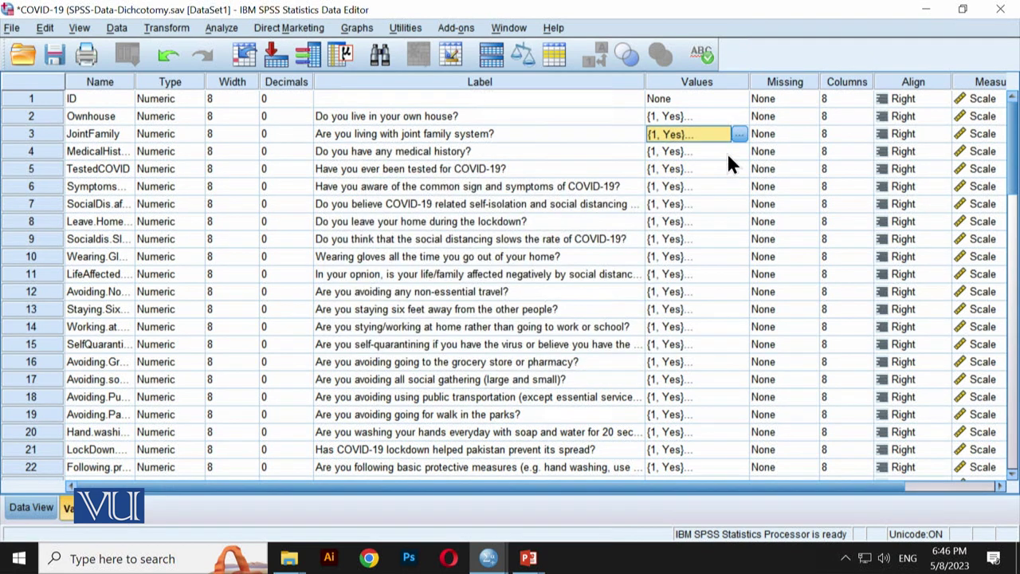
{"action": "left_click", "coordinate": [727, 152]}
{"action": "left_click", "coordinate": [740, 152]}
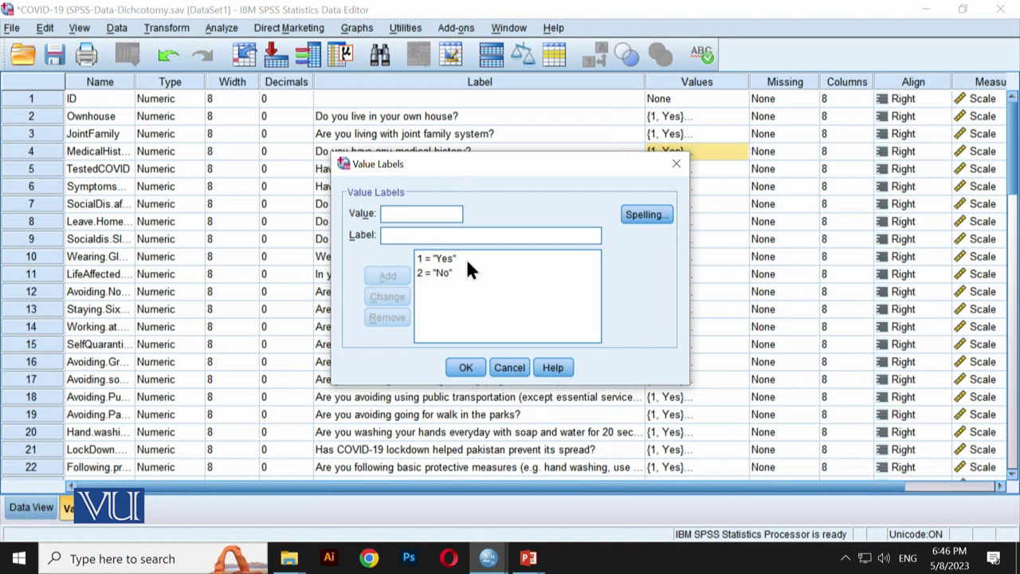
{"action": "left_click", "coordinate": [465, 367]}
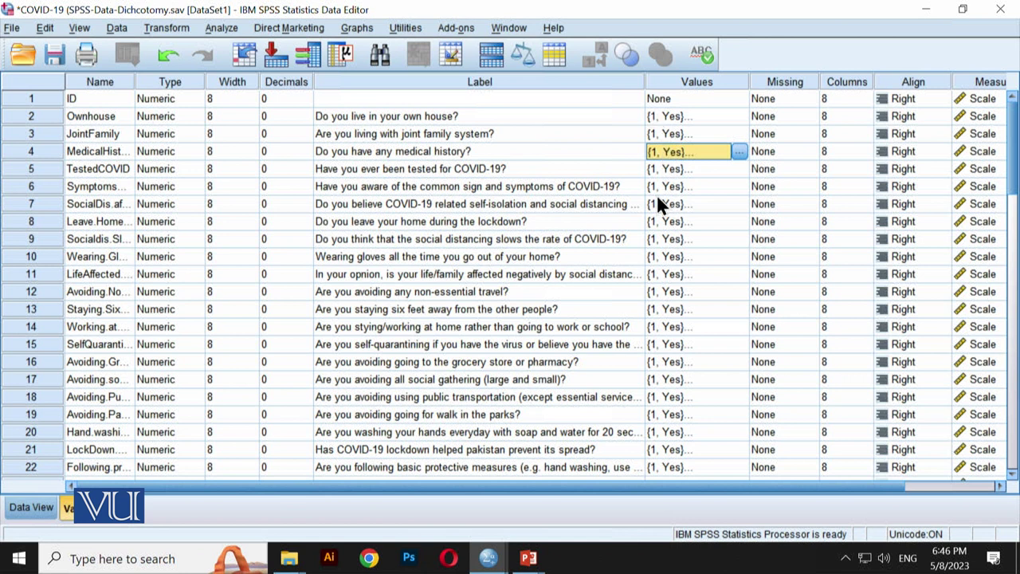
Return to the data records and look through the cases down to the last one and back to the first
{"action": "left_click", "coordinate": [39, 504]}
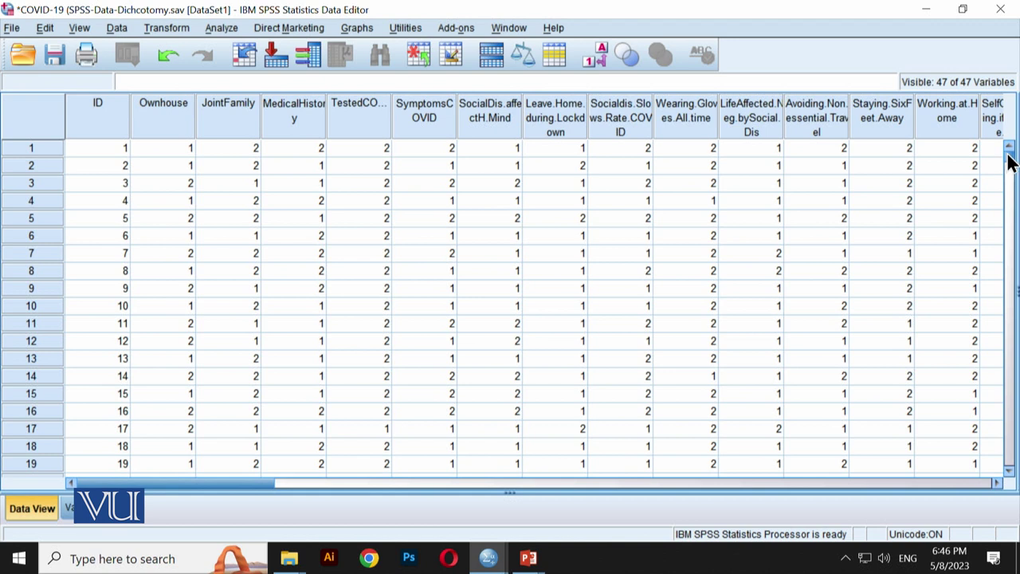
{"action": "left_click_drag", "start_coordinate": [1010, 163], "coordinate": [1012, 442]}
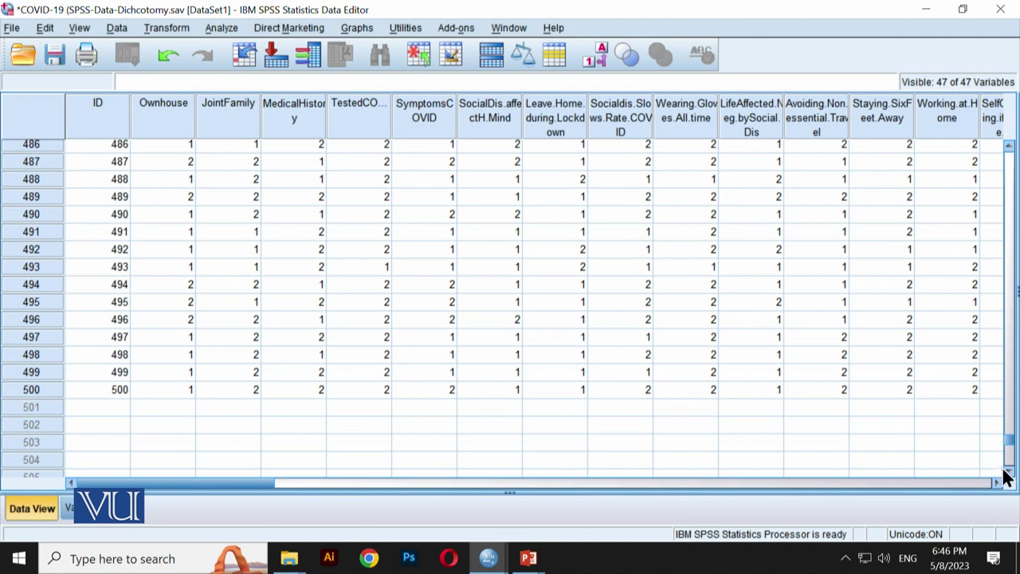
{"action": "left_click_drag", "start_coordinate": [1013, 444], "coordinate": [1011, 151]}
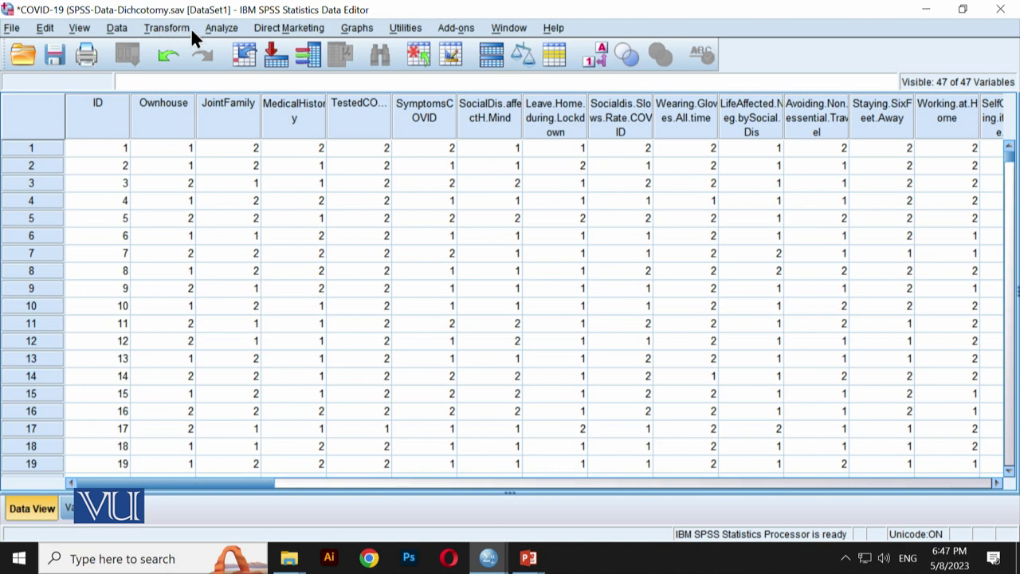
Set up a Descriptives analysis with all variables from ID through "Is COVID-19 curable in Pakistan?", leaving out the factor scores
{"action": "left_click", "coordinate": [217, 27]}
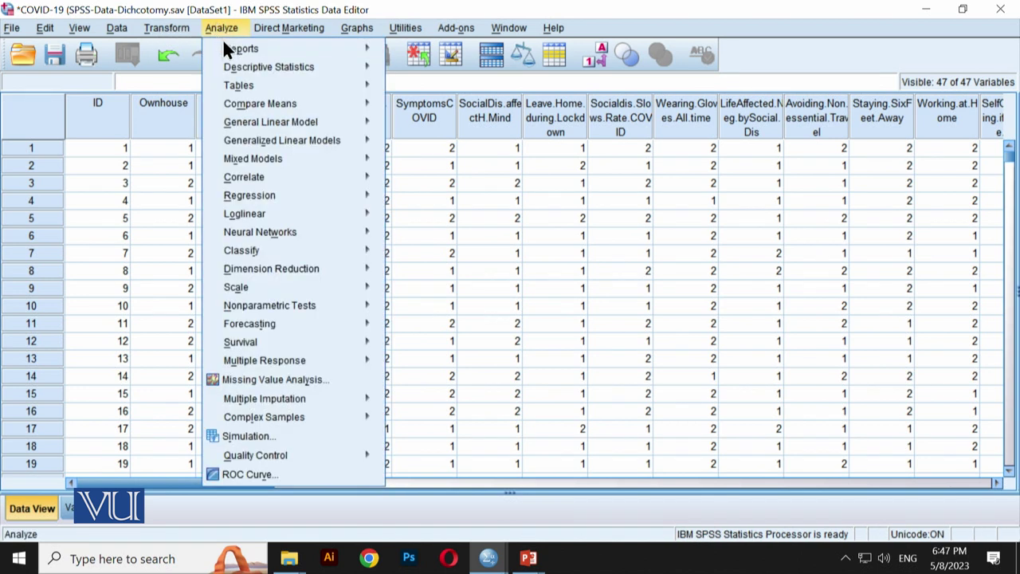
{"action": "mouse_move", "coordinate": [231, 67]}
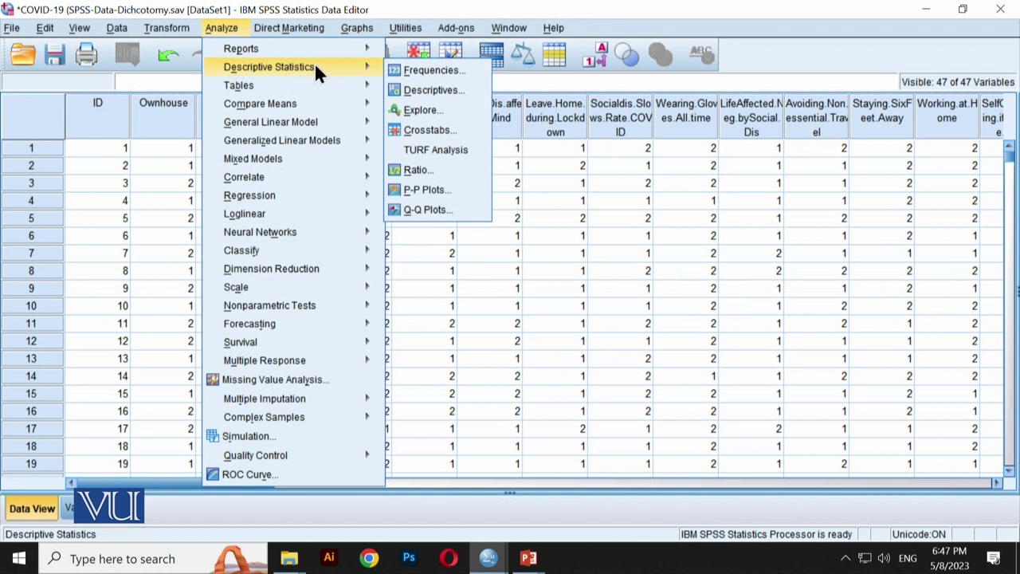
{"action": "left_click", "coordinate": [443, 88]}
{"action": "scroll", "coordinate": [444, 318], "scroll_direction": "down", "scroll_amount": 5}
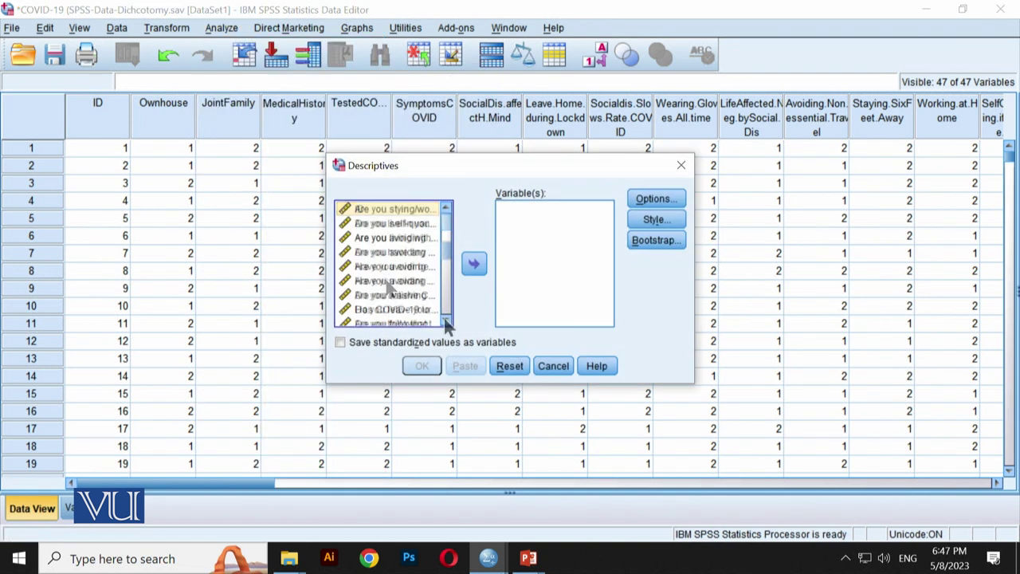
{"action": "scroll", "coordinate": [443, 322], "scroll_direction": "down", "scroll_amount": 5}
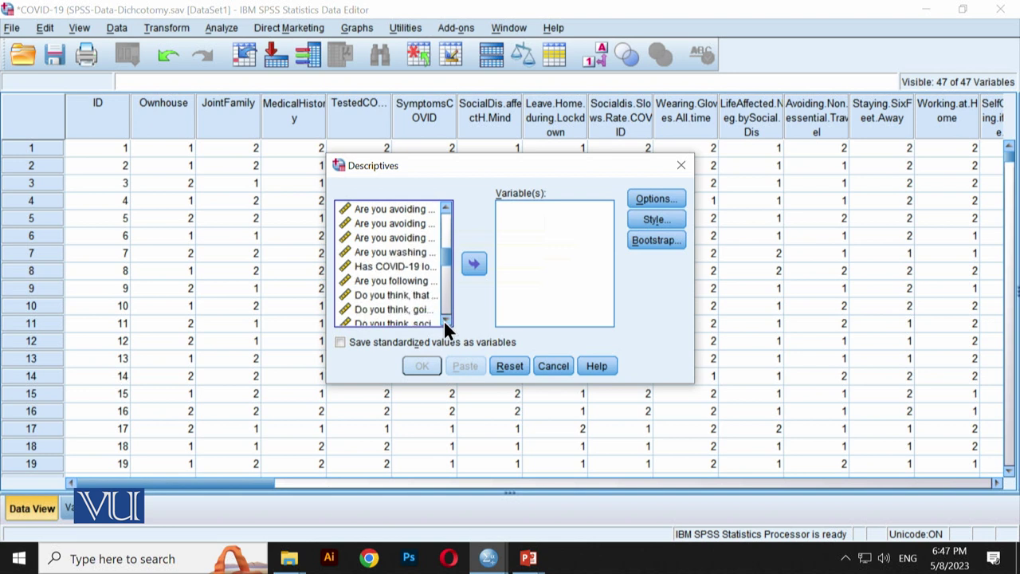
{"action": "scroll", "coordinate": [444, 324], "scroll_direction": "down", "scroll_amount": 3}
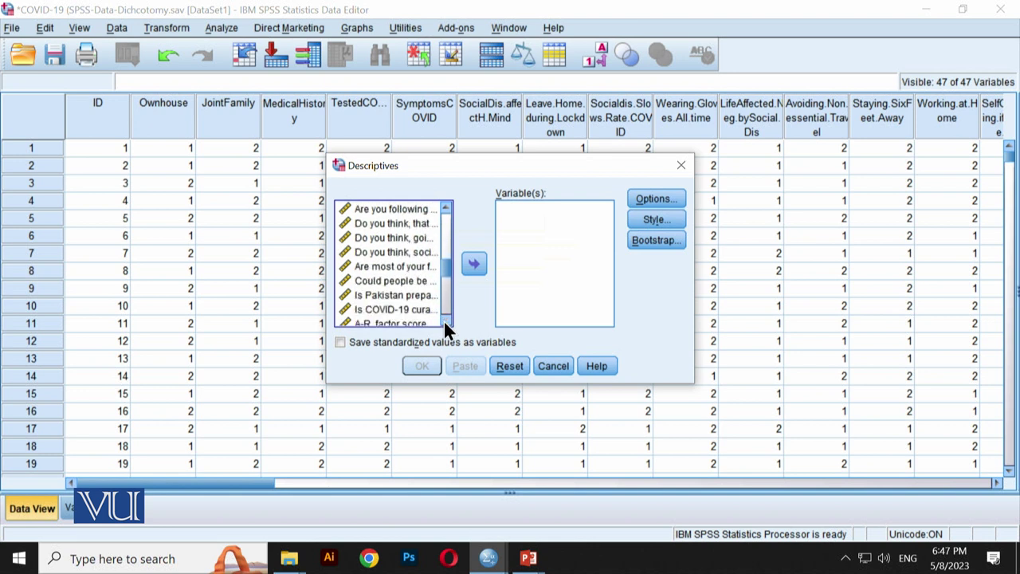
{"action": "left_click", "coordinate": [415, 295]}
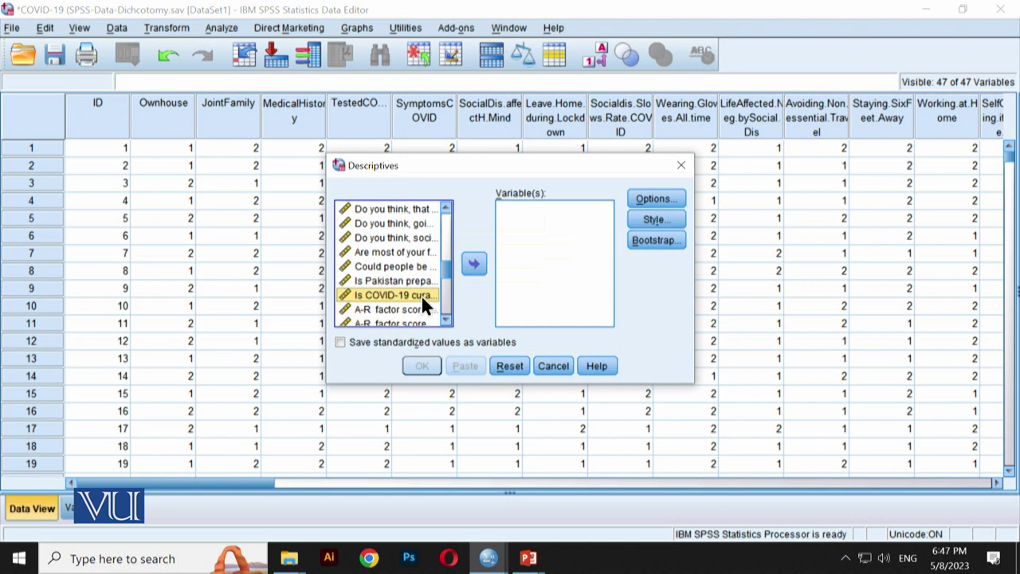
{"action": "key", "text": "shift+Up"}
{"action": "key", "text": "shift+Up"}
{"action": "key", "text": "shift+Up"}
{"action": "key", "text": "shift+Up"}
{"action": "key", "text": "shift+Up"}
{"action": "key", "text": "shift+Up"}
{"action": "key", "text": "shift+Up"}
{"action": "key", "text": "shift+Up"}
{"action": "key", "text": "shift+Up"}
{"action": "key", "text": "shift+Up"}
{"action": "key", "text": "shift+Up"}
{"action": "key", "text": "shift+Up"}
{"action": "key", "text": "shift+Up"}
{"action": "key", "text": "shift+Up"}
{"action": "key", "text": "shift+Up"}
{"action": "key", "text": "shift+Up"}
{"action": "key", "text": "shift+Up"}
{"action": "key", "text": "shift+Up"}
{"action": "key", "text": "shift+Up"}
{"action": "key", "text": "shift+Up"}
{"action": "key", "text": "shift+Up"}
{"action": "key", "text": "shift+Up"}
{"action": "key", "text": "shift+Up"}
{"action": "key", "text": "shift+Up"}
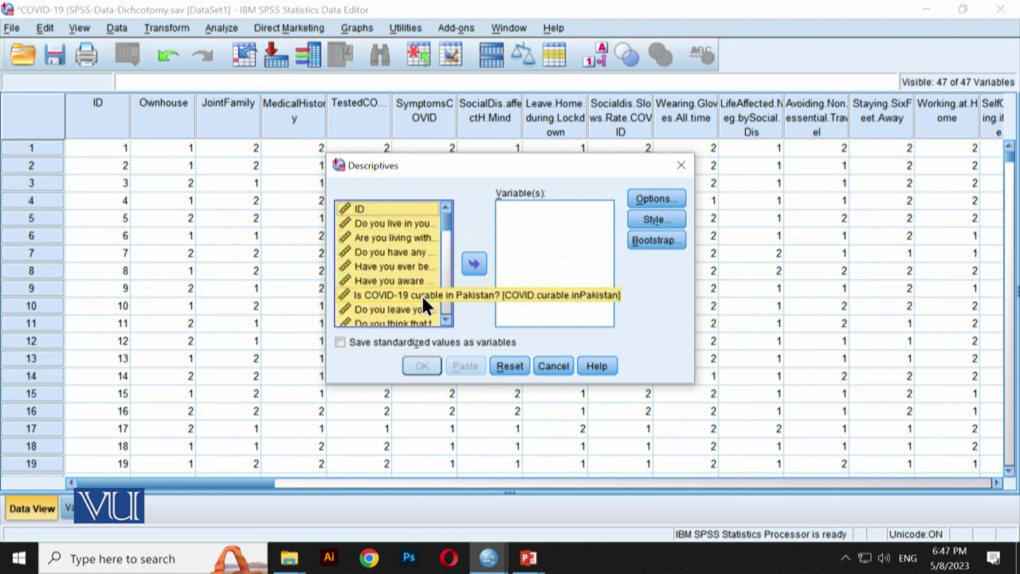
{"action": "left_click", "coordinate": [474, 264]}
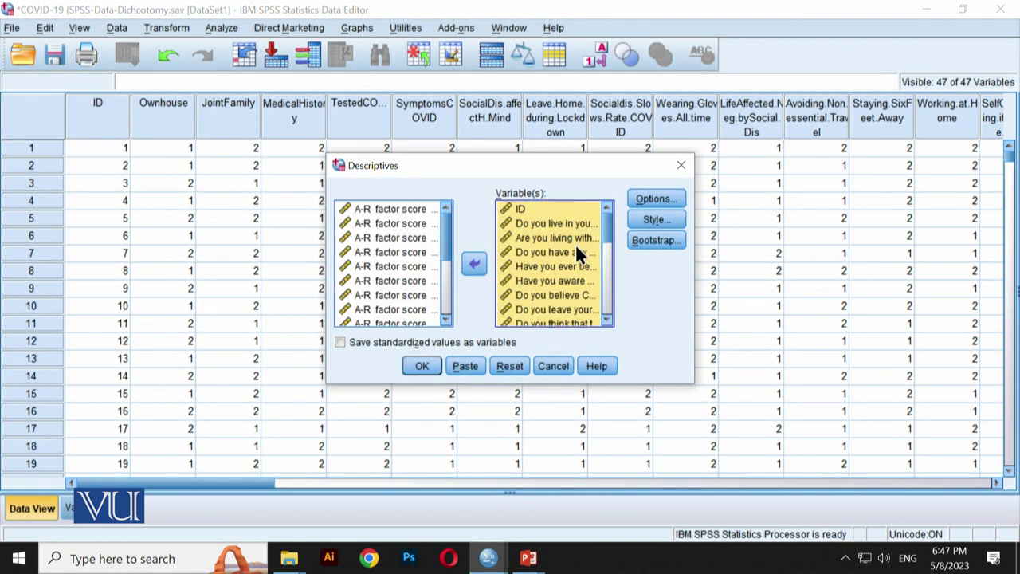
Limit the Descriptives statistics to mean and variance, excluding standard deviation, minimum and maximum, and run the analysis
{"action": "left_click", "coordinate": [650, 200]}
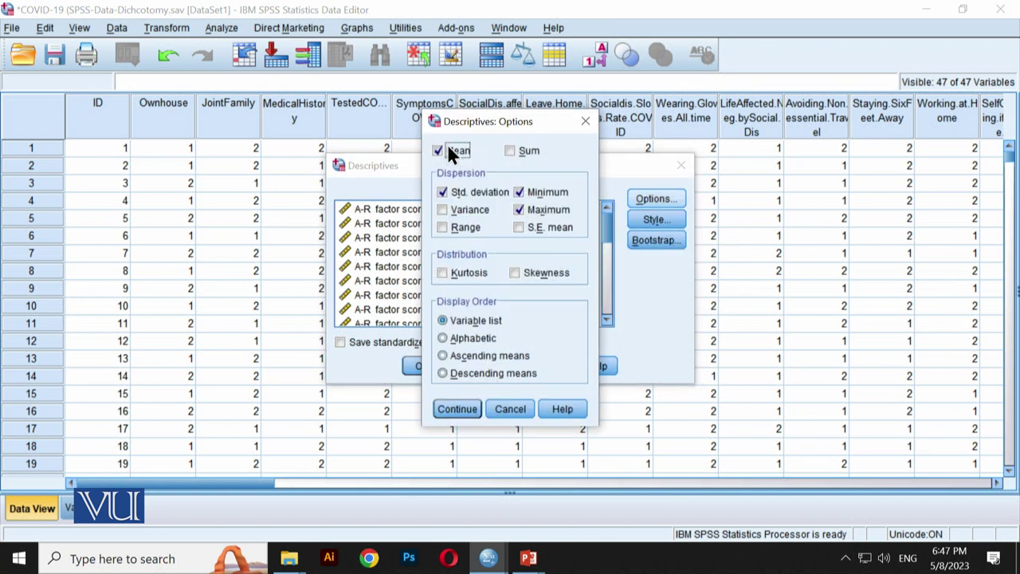
{"action": "left_click", "coordinate": [442, 209]}
{"action": "left_click", "coordinate": [443, 192]}
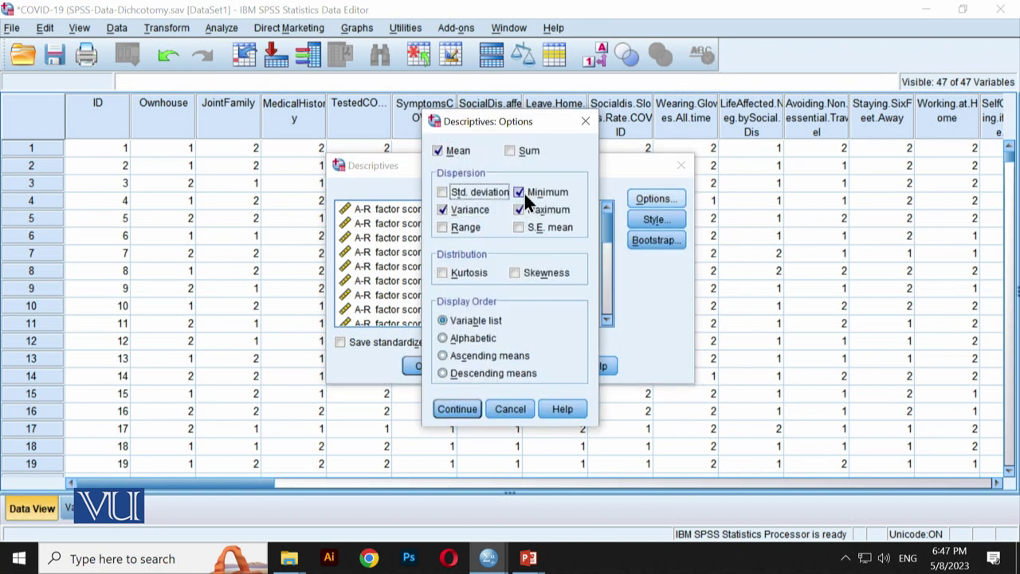
{"action": "left_click", "coordinate": [520, 192]}
{"action": "left_click", "coordinate": [519, 210]}
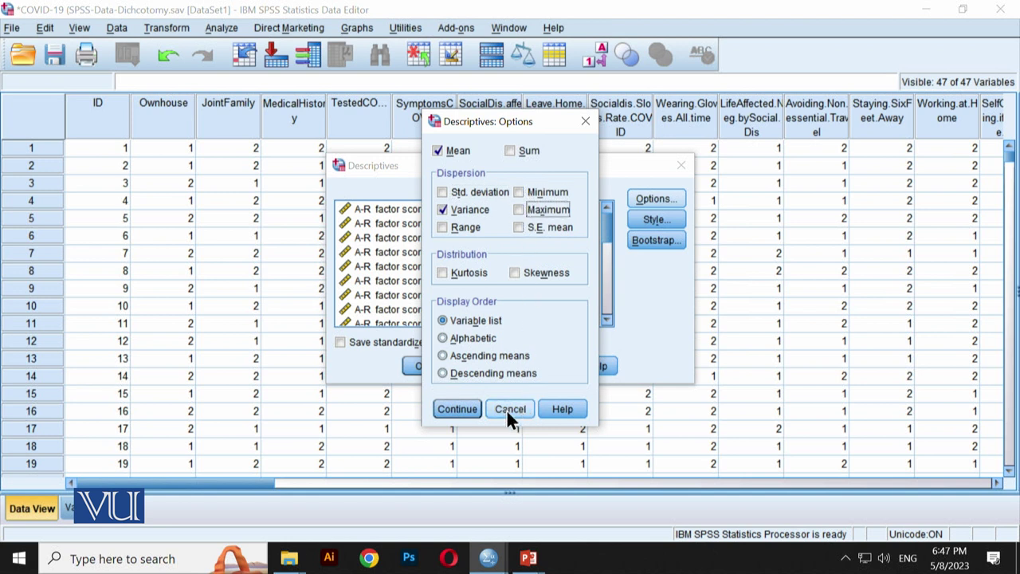
{"action": "left_click", "coordinate": [455, 408]}
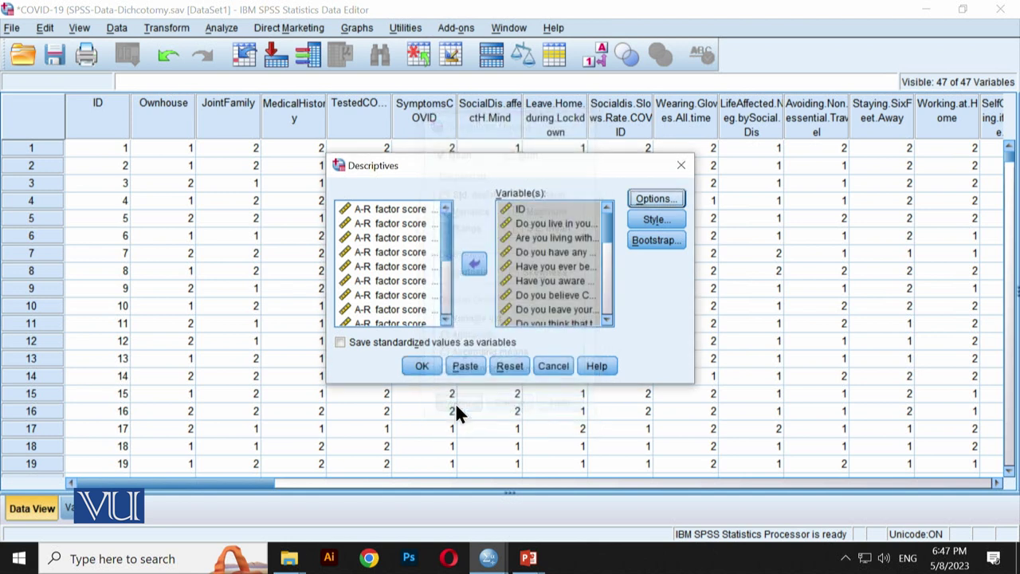
{"action": "left_click", "coordinate": [423, 366]}
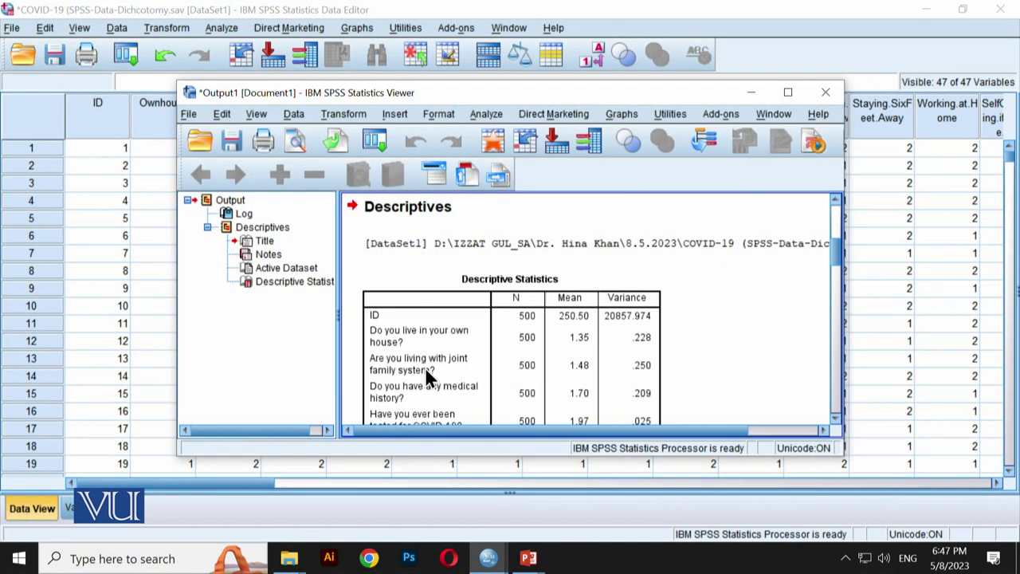
Maximize the output window and examine the mean and variance of every question in the Descriptive Statistics table
{"action": "left_click", "coordinate": [787, 94]}
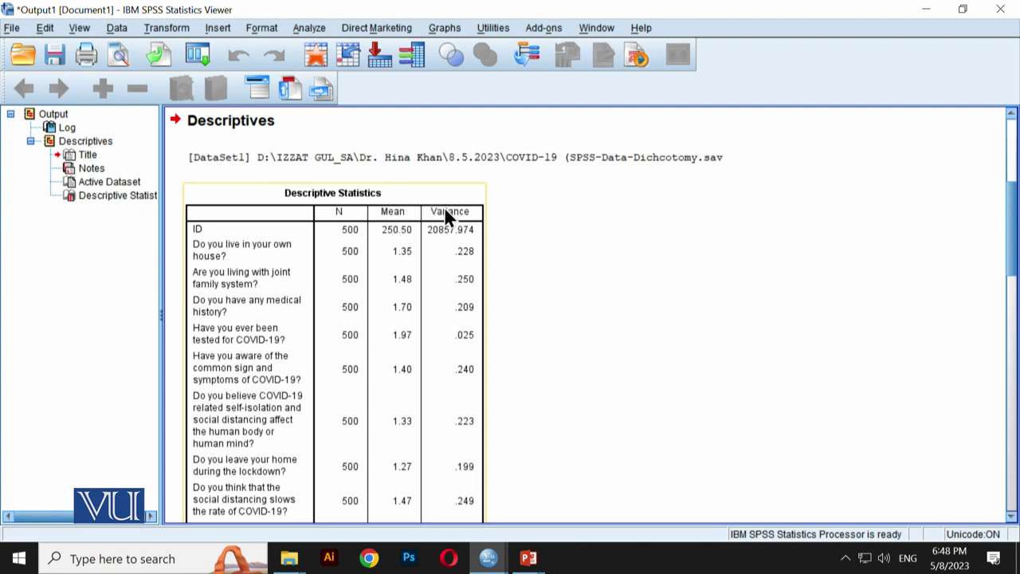
{"action": "scroll", "coordinate": [530, 257], "scroll_direction": "down", "scroll_amount": 3}
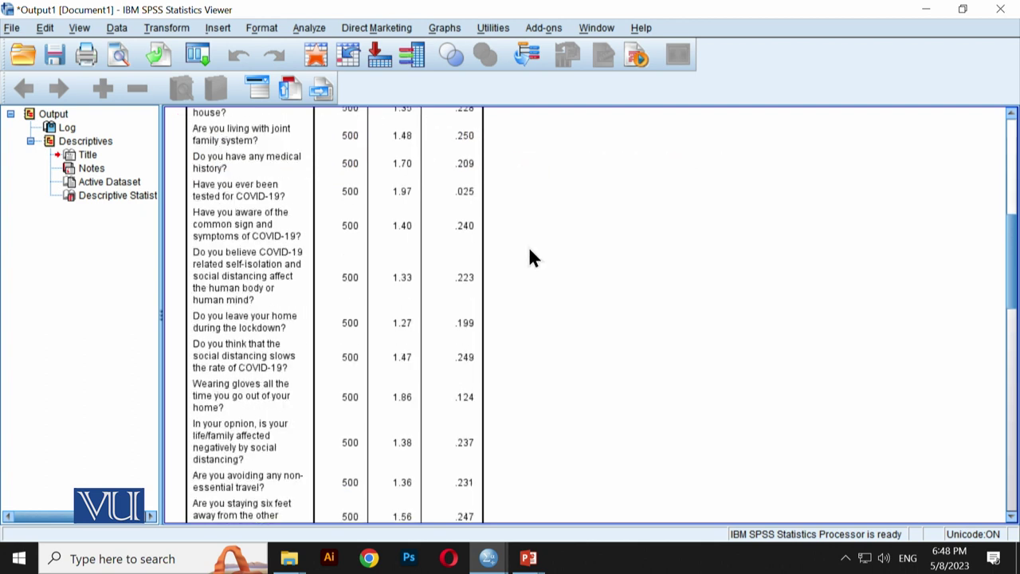
{"action": "scroll", "coordinate": [529, 250], "scroll_direction": "down", "scroll_amount": 10}
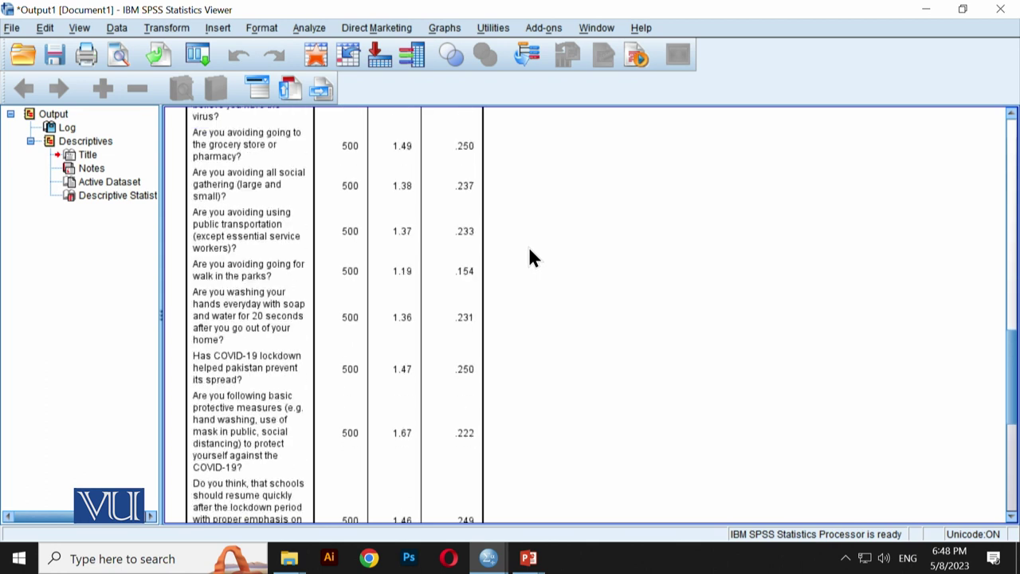
{"action": "scroll", "coordinate": [529, 250], "scroll_direction": "down", "scroll_amount": 8}
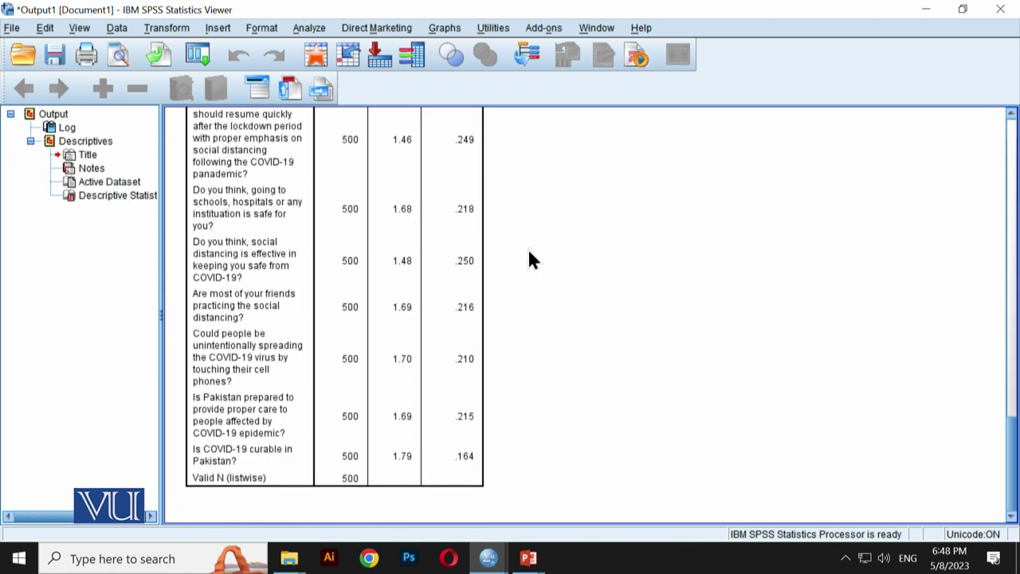
{"action": "left_click", "coordinate": [427, 474]}
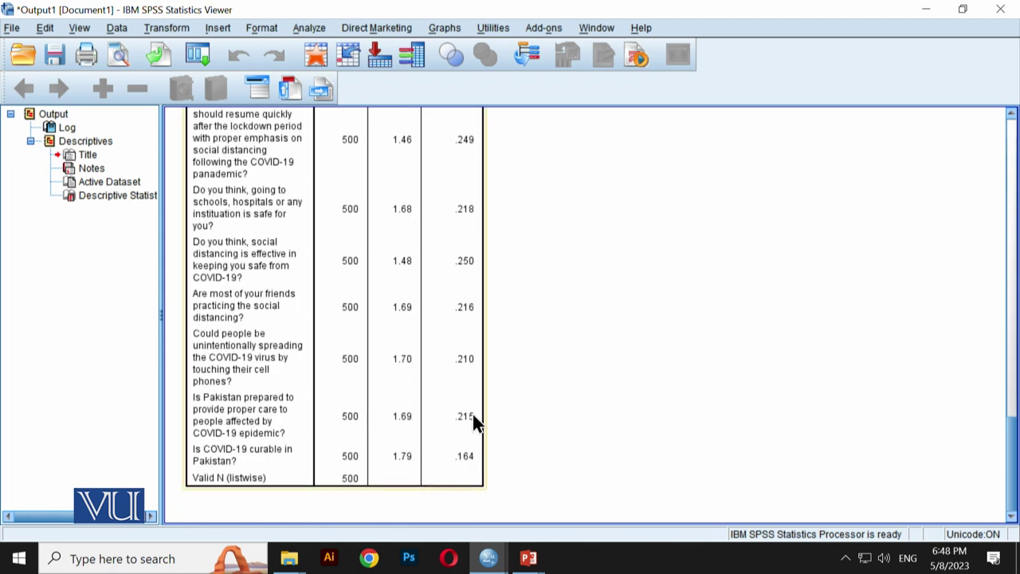
{"action": "scroll", "coordinate": [472, 419], "scroll_direction": "up", "scroll_amount": 12}
{"action": "scroll", "coordinate": [473, 422], "scroll_direction": "up", "scroll_amount": 10}
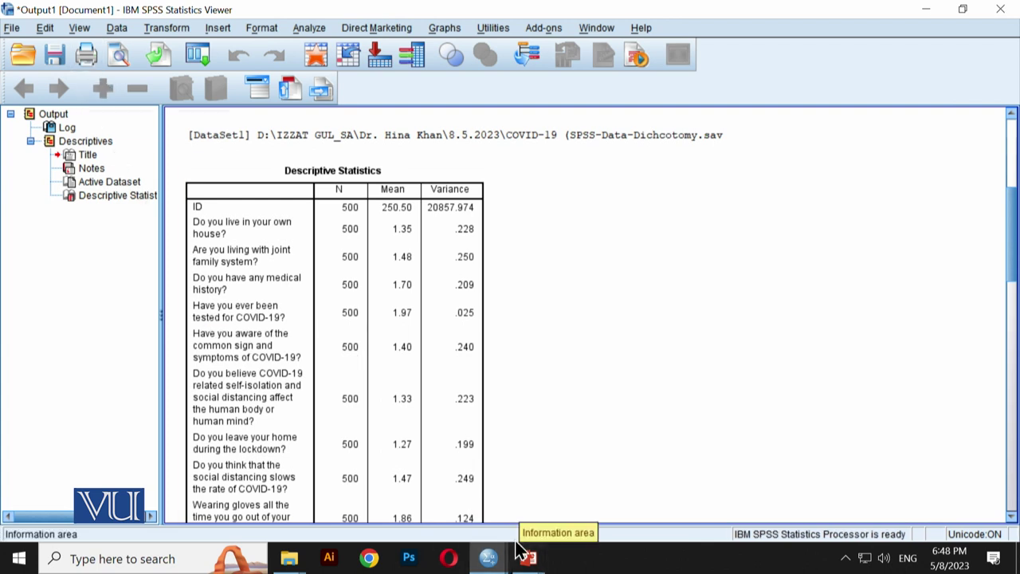
{"action": "mouse_move", "coordinate": [491, 563]}
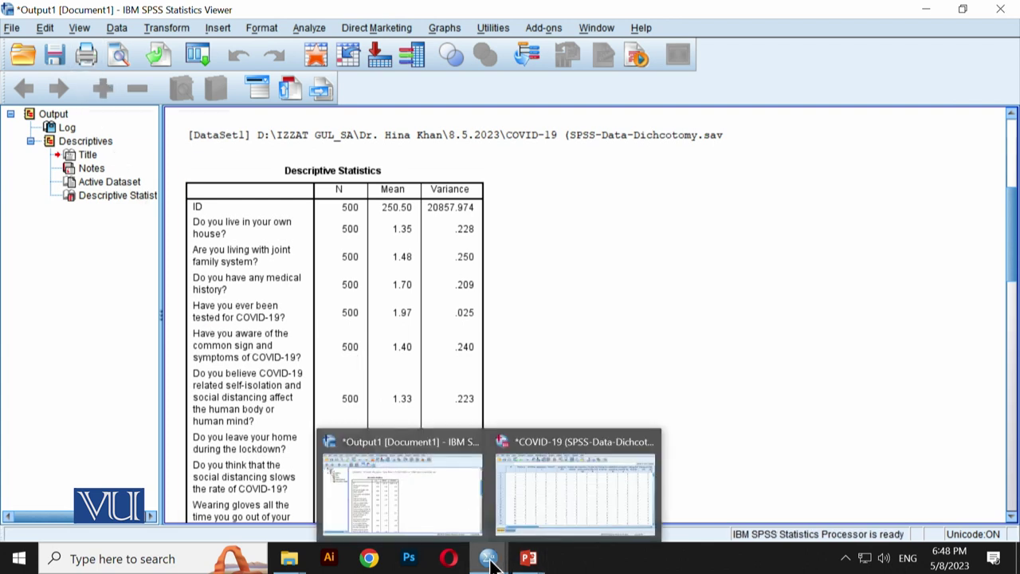
Return from the output to the COVID-19 survey data and select the first case's Ownhouse value
{"action": "left_click", "coordinate": [535, 503]}
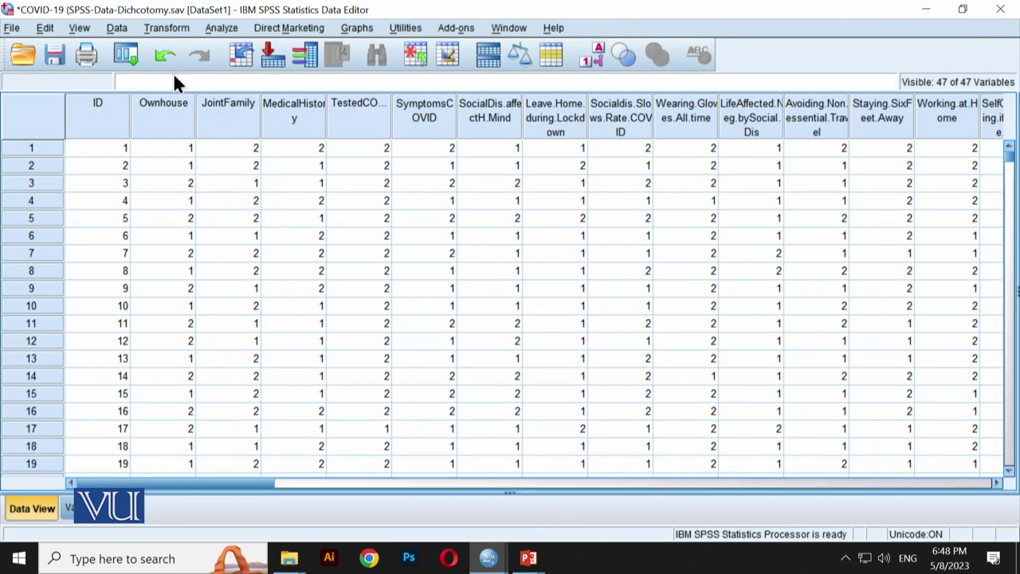
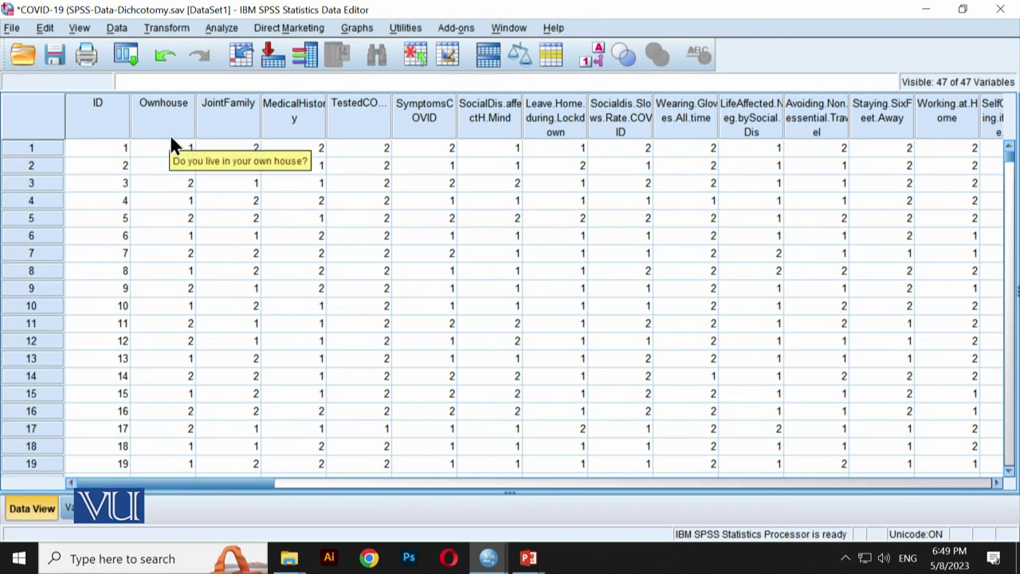
{"action": "left_click", "coordinate": [117, 28]}
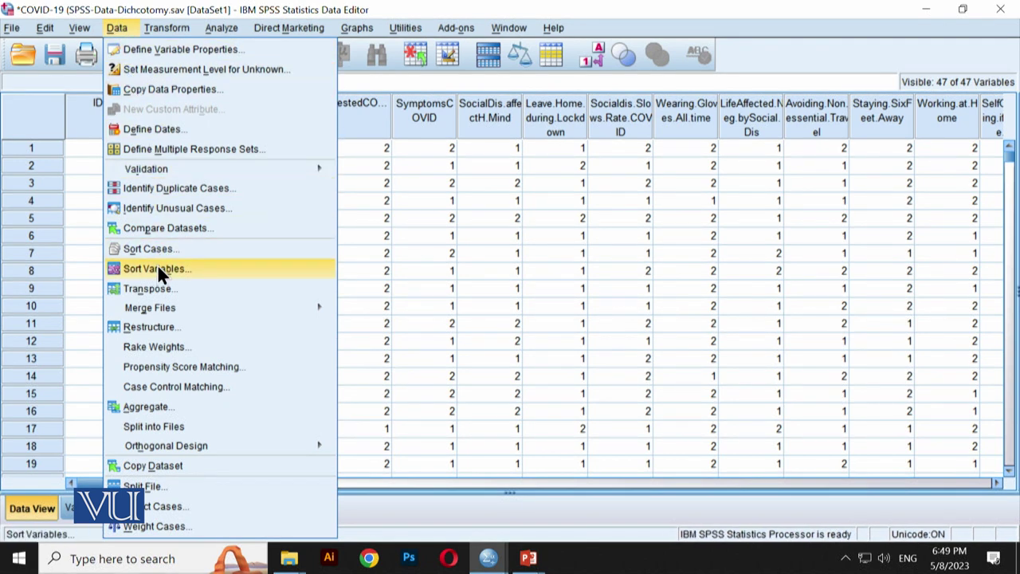
{"action": "key", "text": "Escape"}
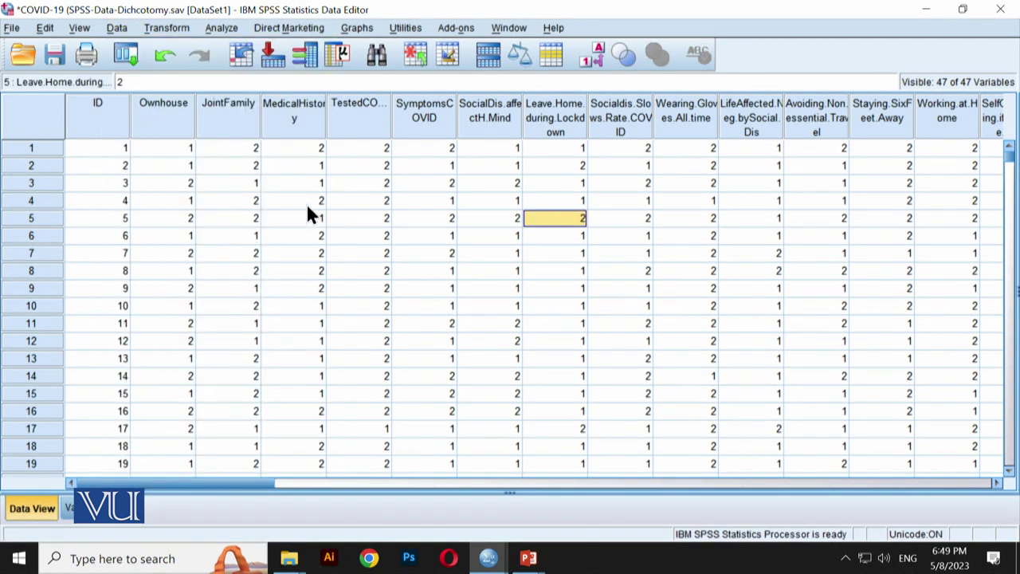
{"action": "left_click", "coordinate": [233, 24]}
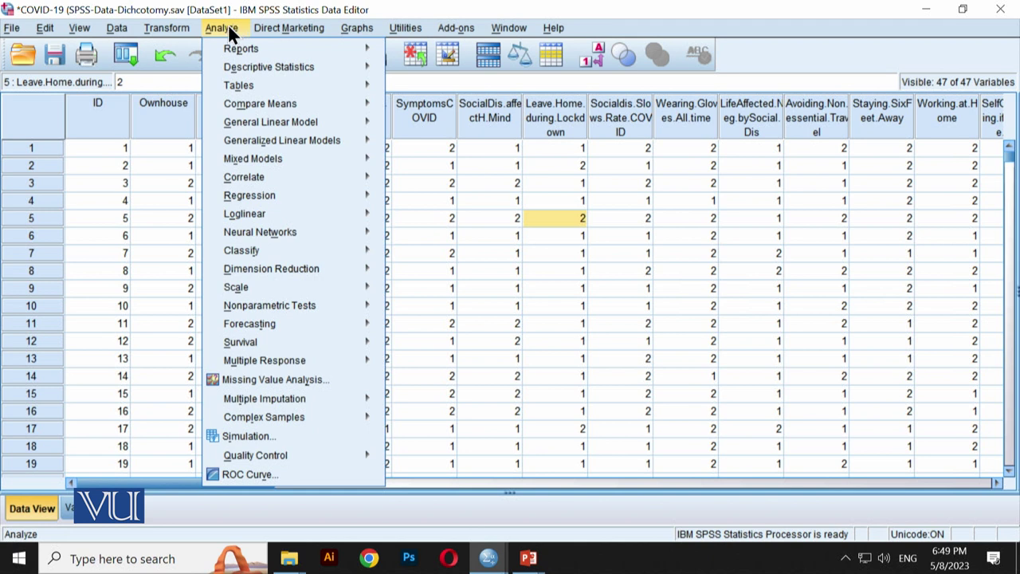
{"action": "left_click", "coordinate": [189, 147]}
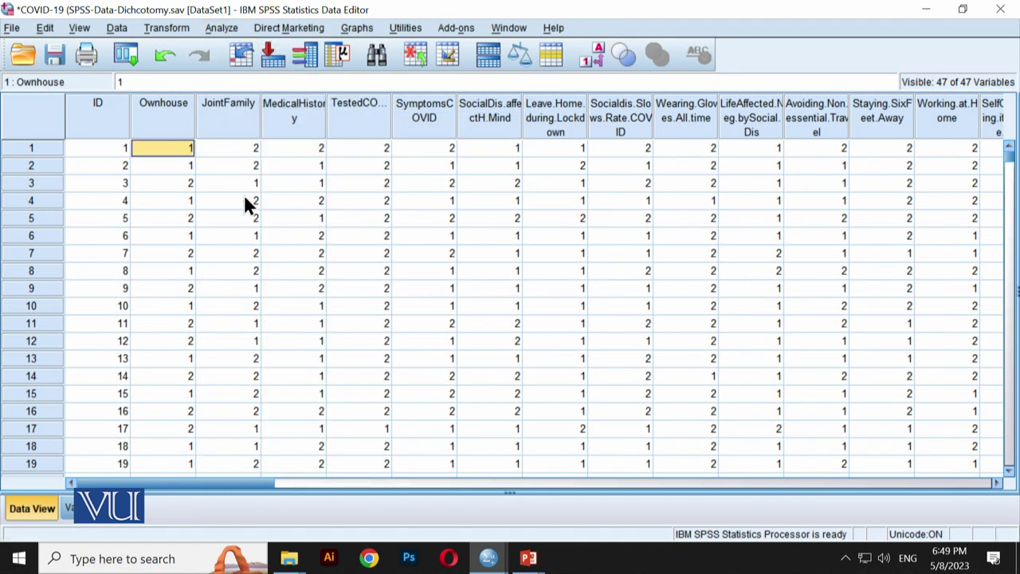
Go through the Ownhouse answers down to case 12, and check the data as value labels before restoring the numeric codes
{"action": "key", "text": "Down"}
{"action": "key", "text": "Down"}
{"action": "key", "text": "Down"}
{"action": "key", "text": "Down"}
{"action": "key", "text": "Down"}
{"action": "key", "text": "Down"}
{"action": "key", "text": "Down"}
{"action": "key", "text": "Down"}
{"action": "key", "text": "Down"}
{"action": "key", "text": "Down"}
{"action": "key", "text": "Down"}
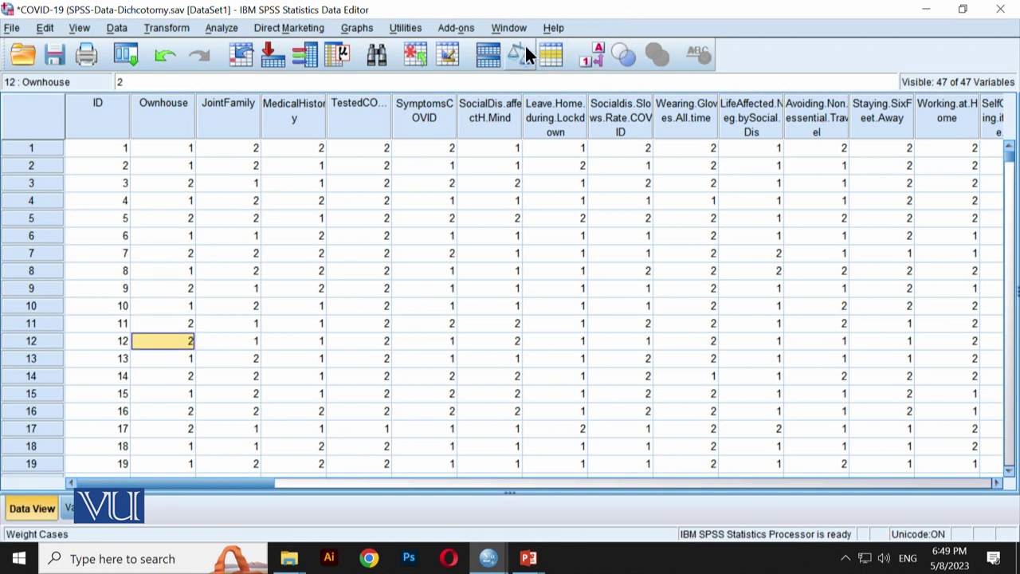
{"action": "left_click", "coordinate": [594, 57]}
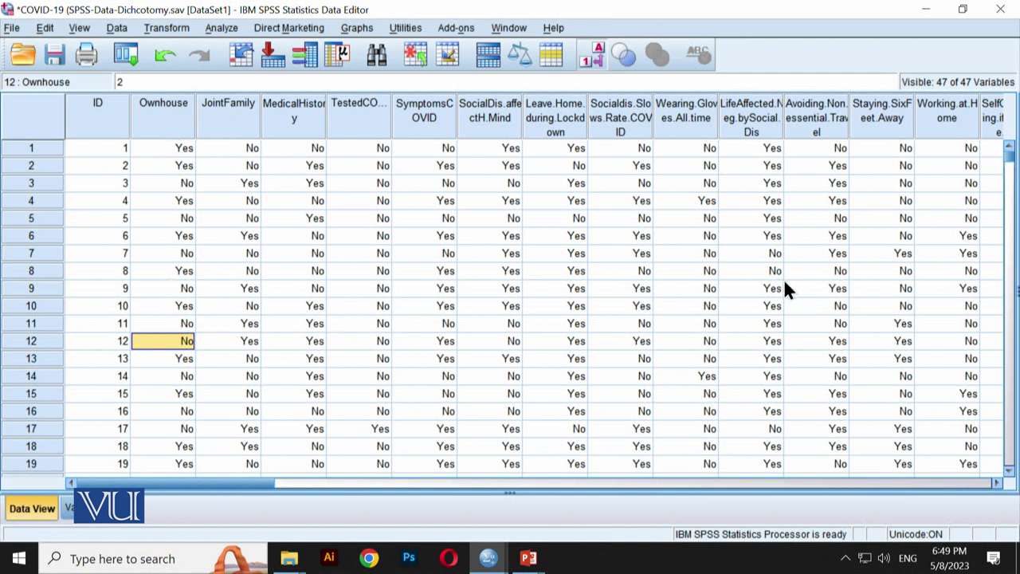
{"action": "left_click", "coordinate": [596, 52]}
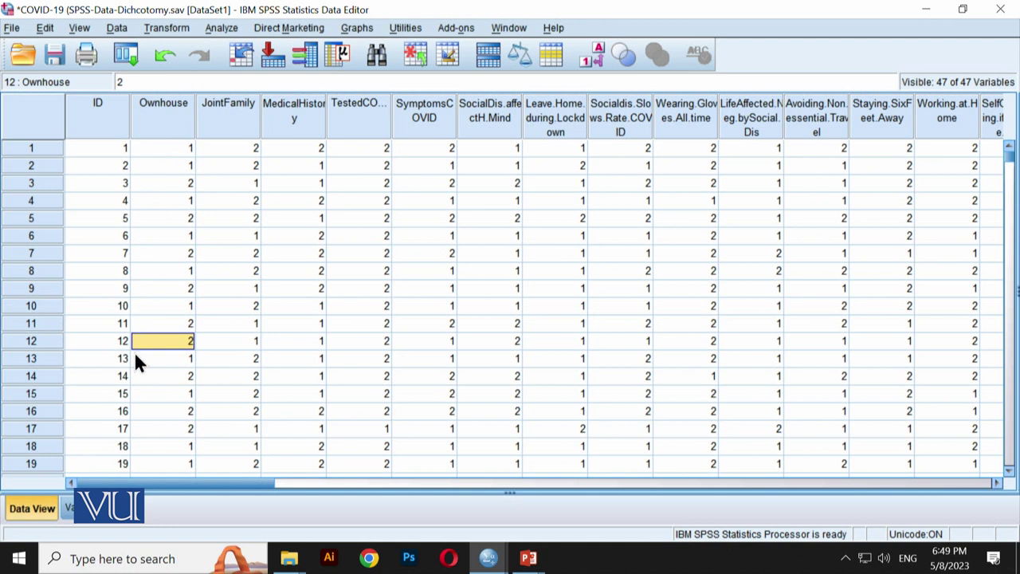
Set up a Factor Analysis with all variables from ID through "Is COVID-19 curable in Pakistan?", leaving out the A-R factor scores
{"action": "left_click", "coordinate": [222, 28]}
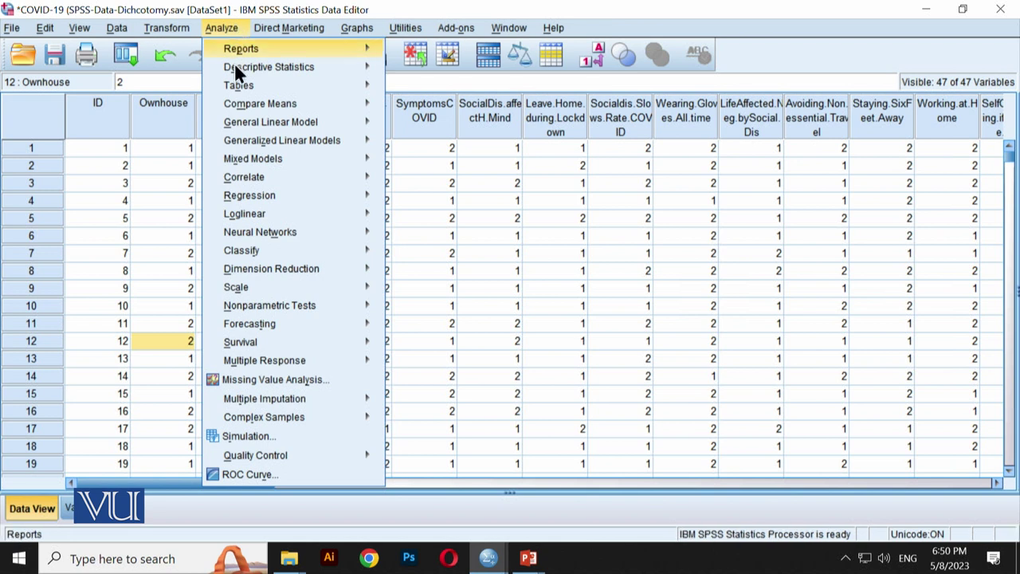
{"action": "mouse_move", "coordinate": [265, 269]}
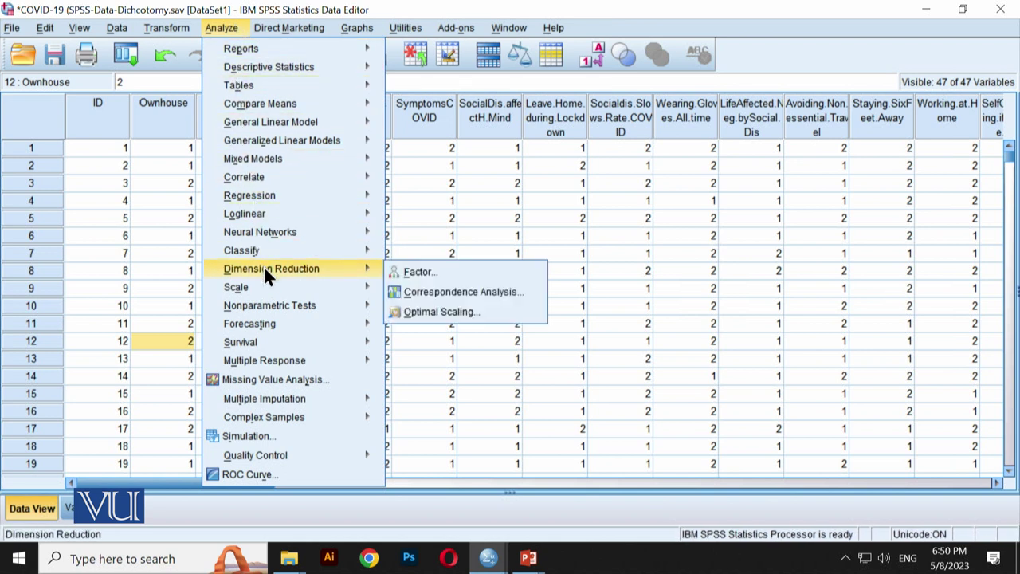
{"action": "left_click", "coordinate": [416, 273]}
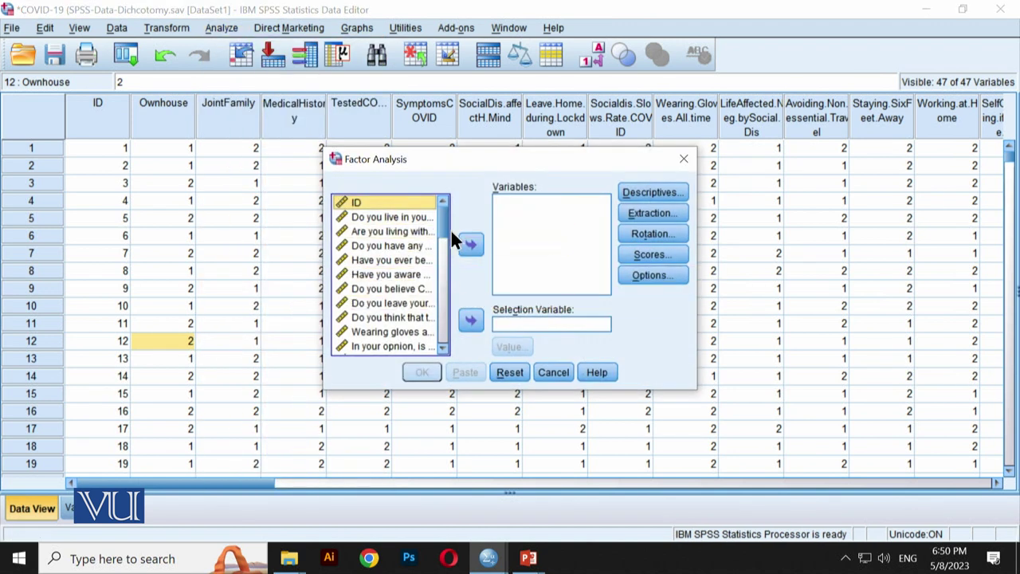
{"action": "left_click_drag", "start_coordinate": [445, 219], "coordinate": [446, 279]}
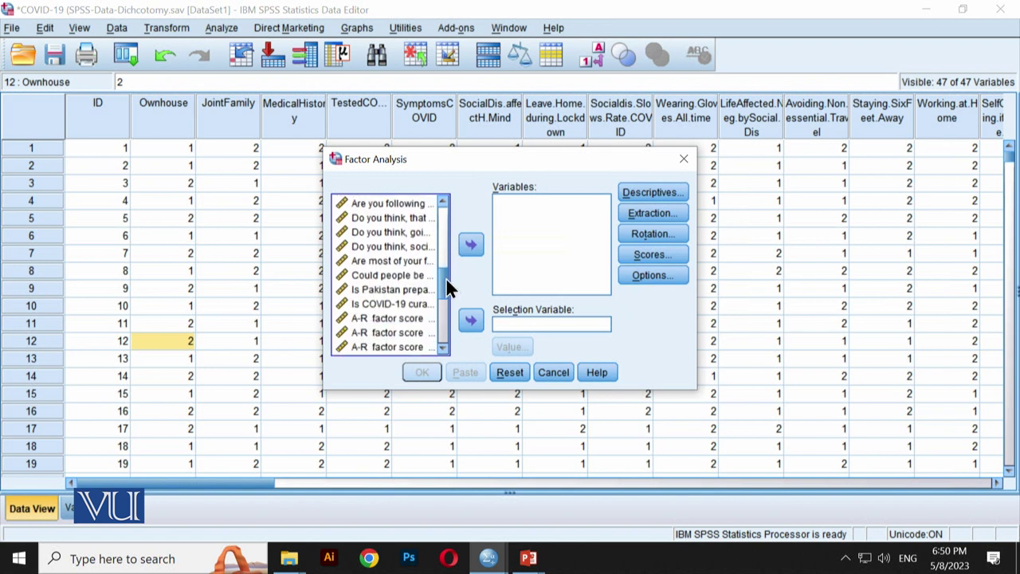
{"action": "left_click", "coordinate": [398, 304]}
{"action": "key", "text": "shift+Up"}
{"action": "key", "text": "shift+Up"}
{"action": "key", "text": "shift+Up"}
{"action": "key", "text": "shift+Up"}
{"action": "key", "text": "shift+Up"}
{"action": "key", "text": "shift+Up"}
{"action": "key", "text": "shift+Up"}
{"action": "key", "text": "shift+Up"}
{"action": "key", "text": "shift+Up"}
{"action": "key", "text": "shift+Up"}
{"action": "key", "text": "shift+Up"}
{"action": "key", "text": "shift+Up"}
{"action": "key", "text": "shift+Up"}
{"action": "key", "text": "shift+Up"}
{"action": "key", "text": "shift+Up"}
{"action": "key", "text": "shift+Up"}
{"action": "key", "text": "shift+Up"}
{"action": "key", "text": "shift+Up"}
{"action": "key", "text": "shift+Up"}
{"action": "key", "text": "shift+Up"}
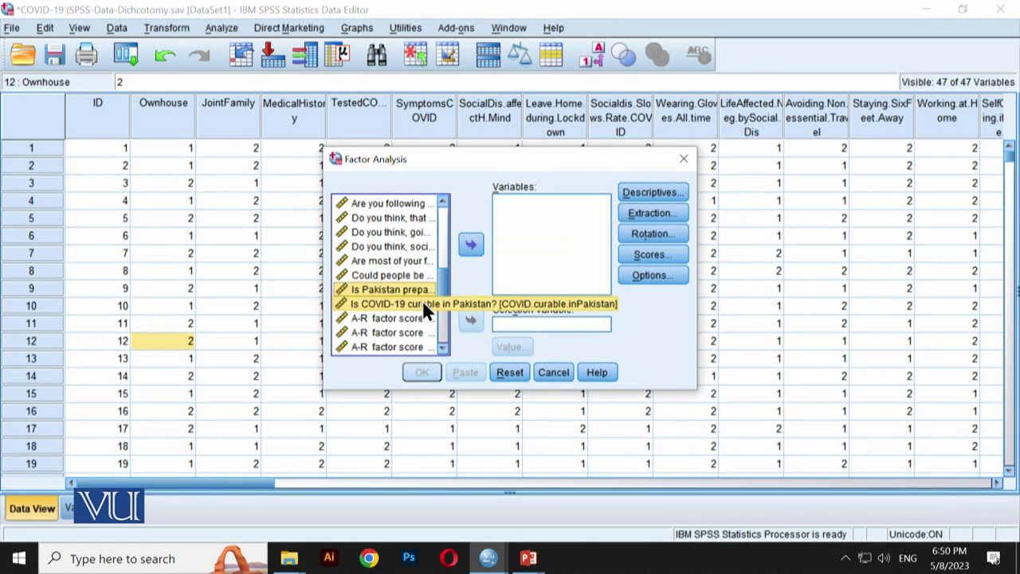
{"action": "left_click", "coordinate": [474, 241]}
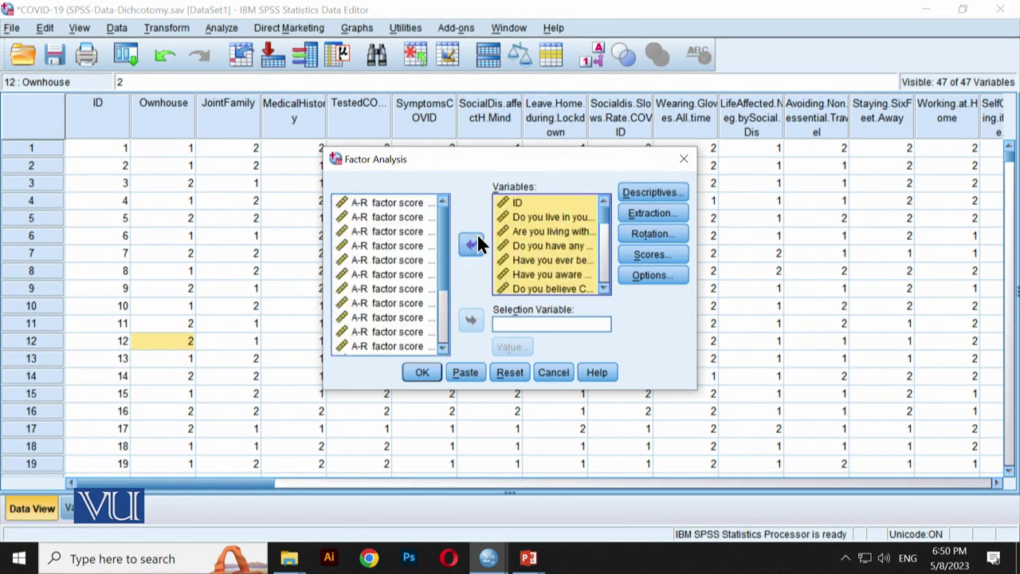
Add the anti-image matrices and the KMO and Bartlett's test of sphericity to the factor analysis, keeping the initial solution
{"action": "left_click", "coordinate": [638, 191]}
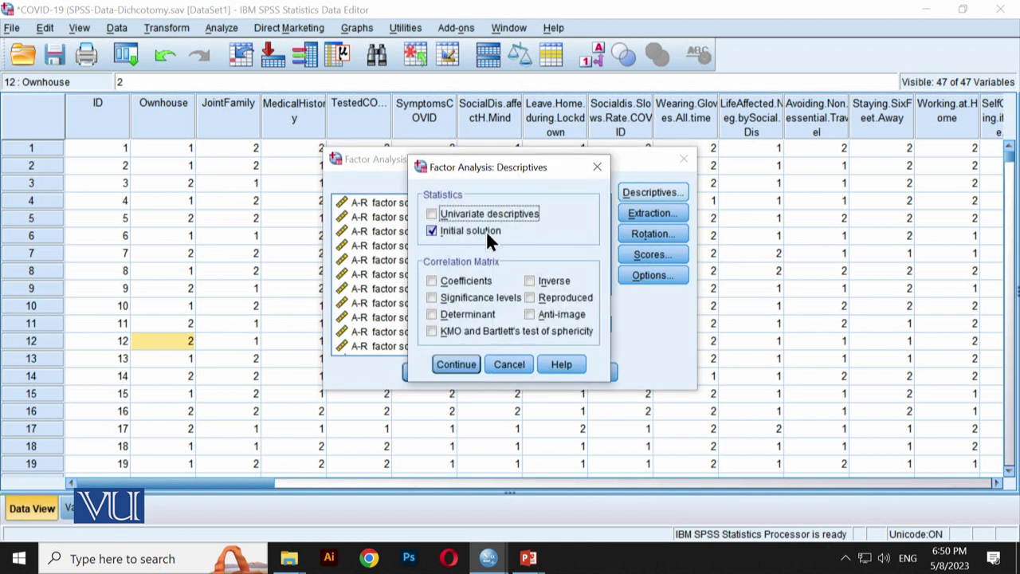
{"action": "left_click", "coordinate": [532, 312]}
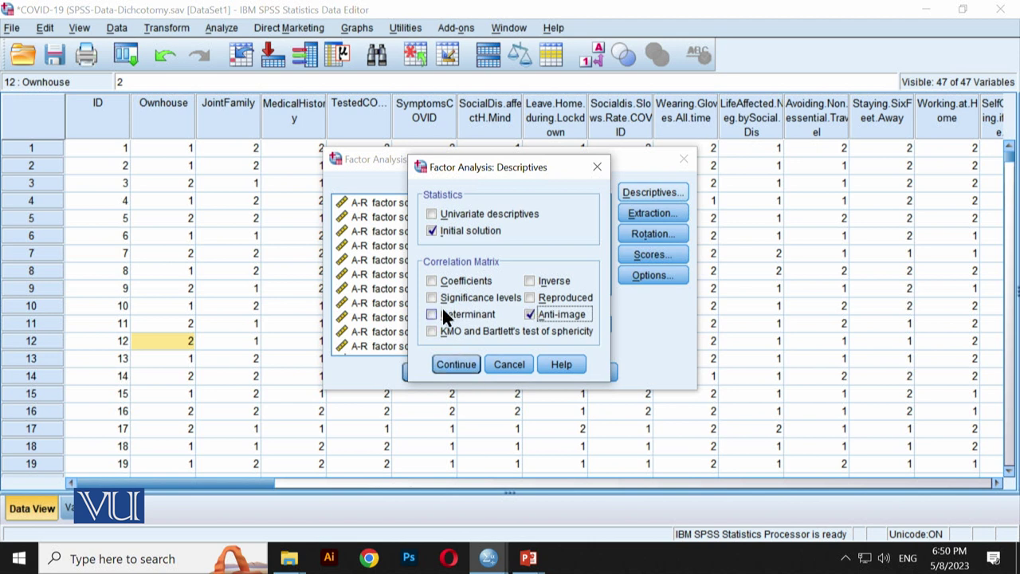
{"action": "left_click", "coordinate": [431, 333]}
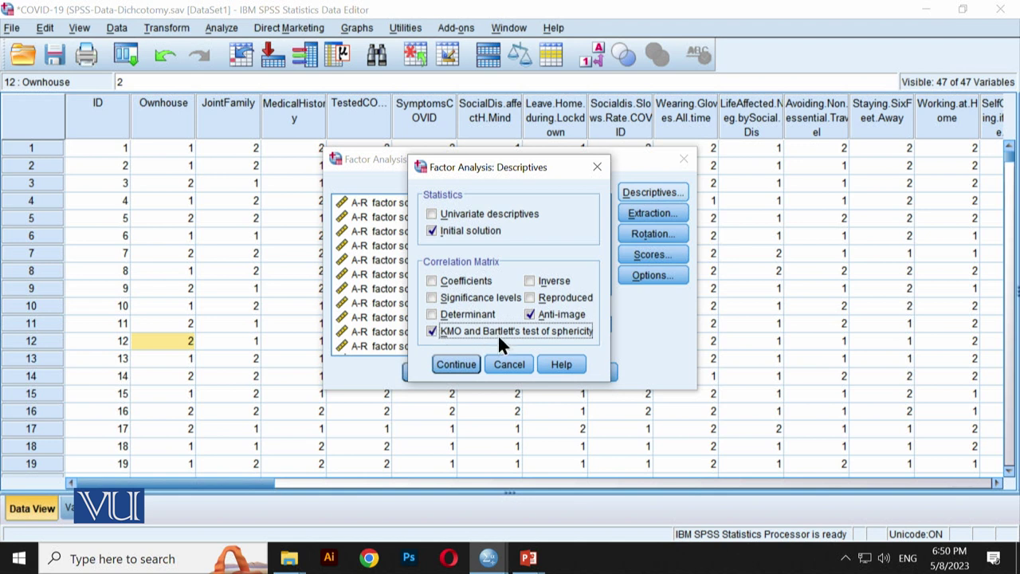
{"action": "left_click", "coordinate": [456, 364]}
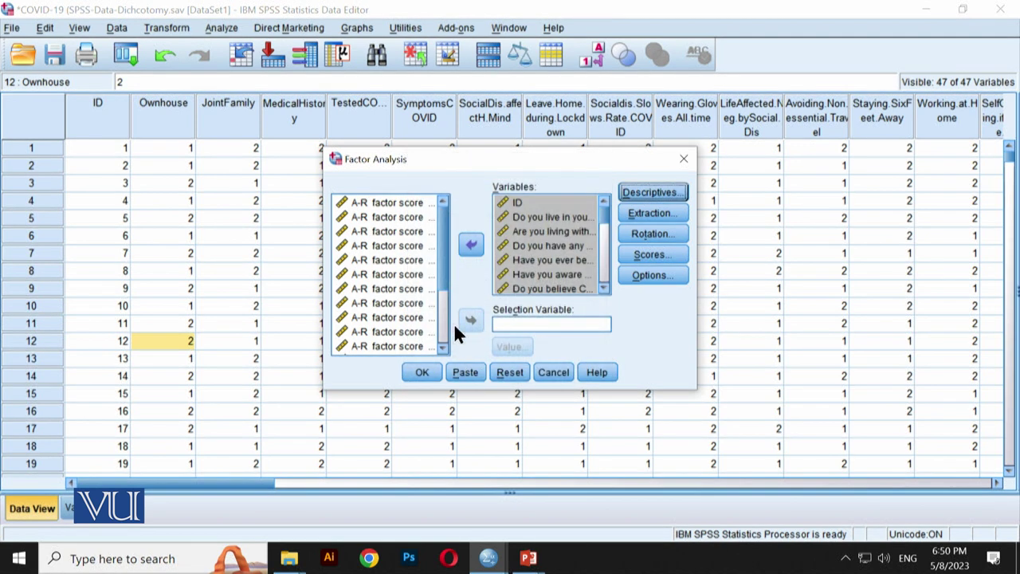
Review the extraction methods and keep Principal components on the correlation matrix with eigenvalues greater than 1
{"action": "left_click", "coordinate": [662, 213]}
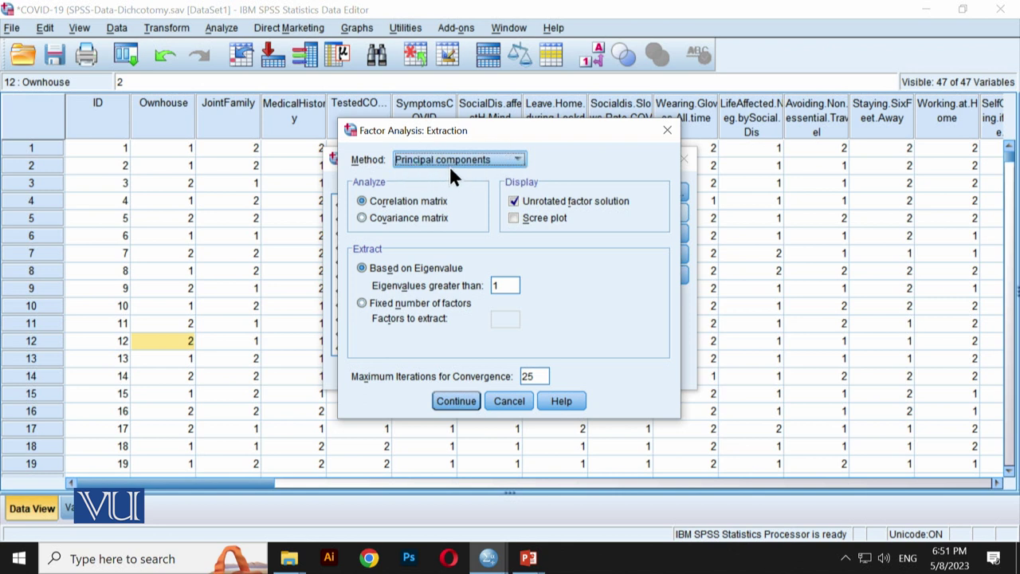
{"action": "left_click", "coordinate": [518, 160]}
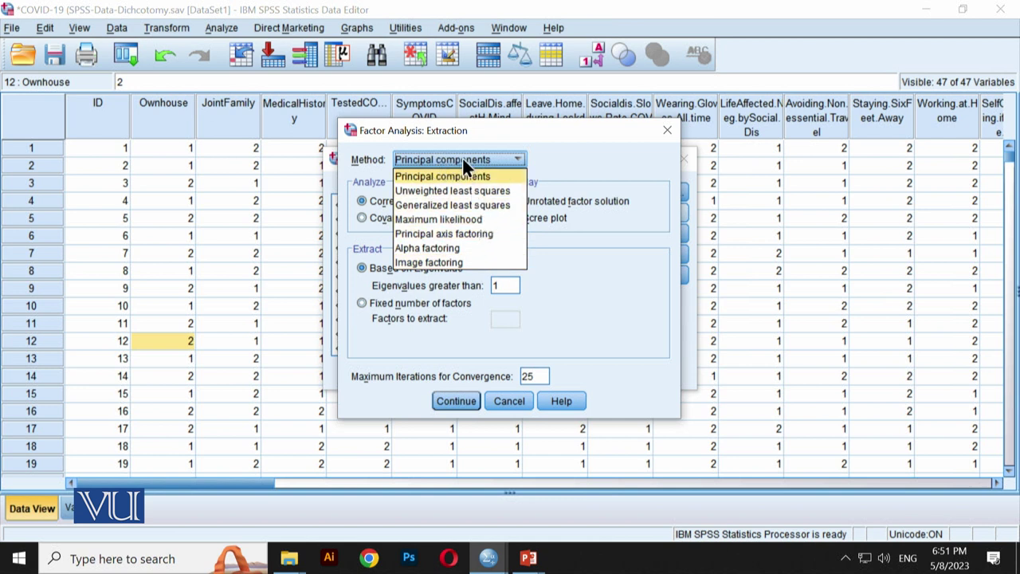
{"action": "left_click", "coordinate": [518, 161]}
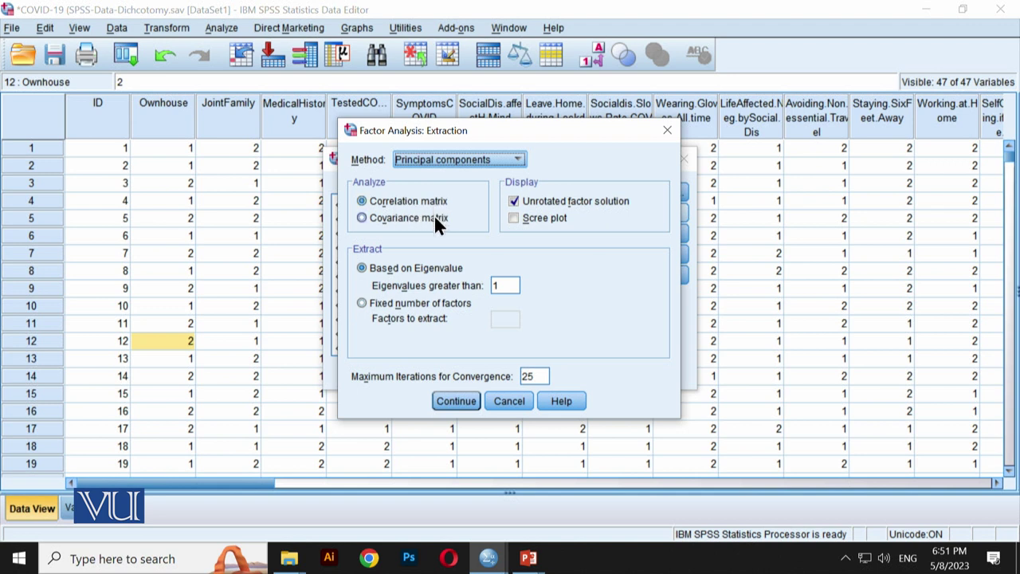
{"action": "left_click", "coordinate": [457, 400]}
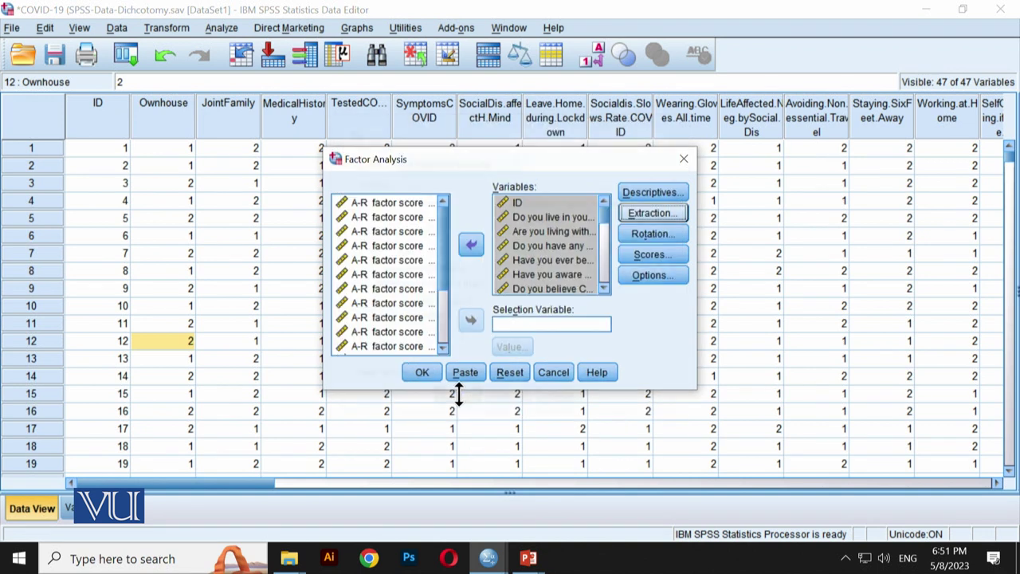
Choose Varimax rotation with a changed maximum number of iterations for convergence, and leave the factor scores unsaved
{"action": "left_click", "coordinate": [635, 232]}
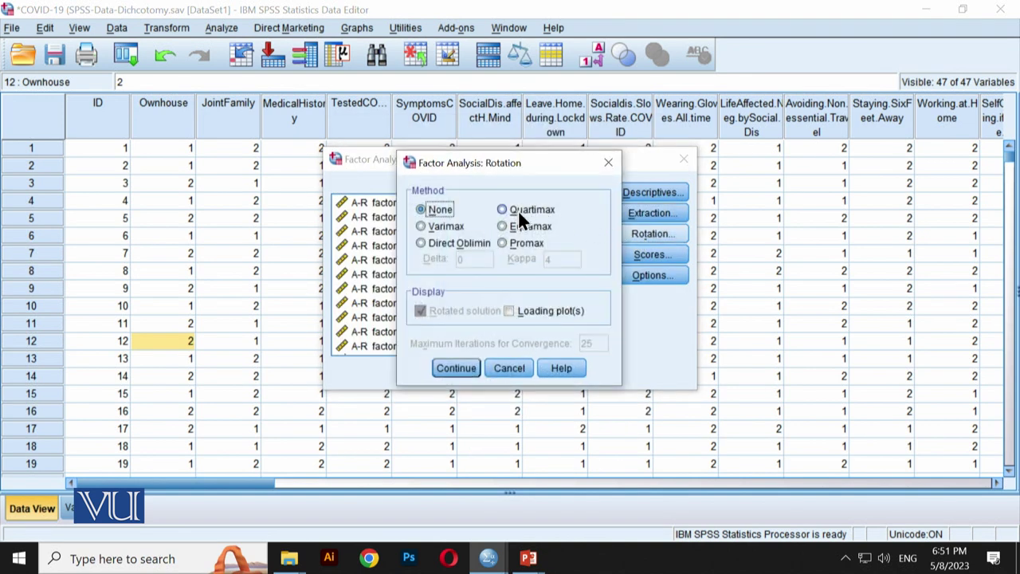
{"action": "left_click", "coordinate": [422, 225]}
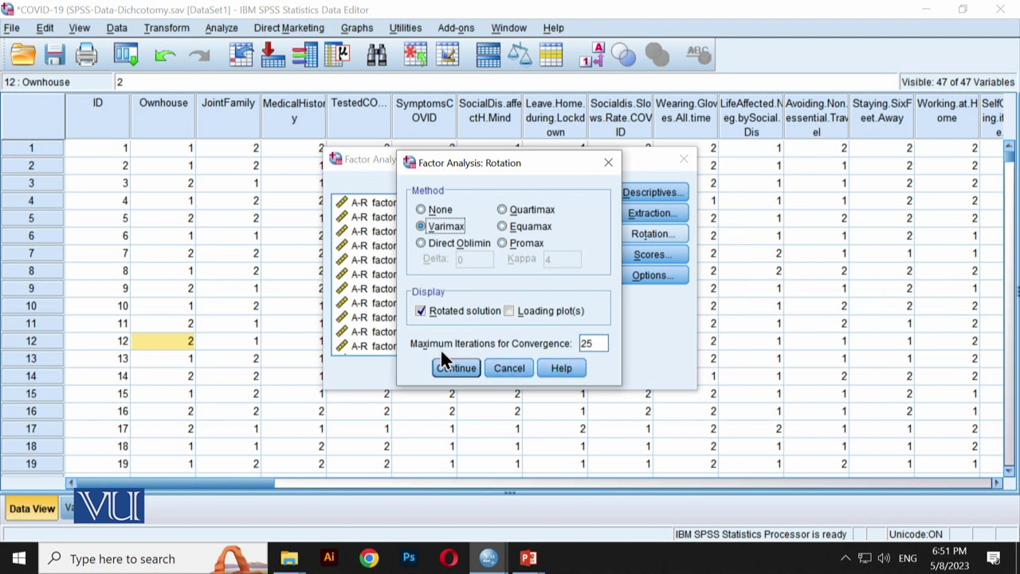
{"action": "double_click", "coordinate": [591, 343]}
{"action": "left_click", "coordinate": [591, 343]}
{"action": "type", "text": "0"}
{"action": "left_click", "coordinate": [451, 366]}
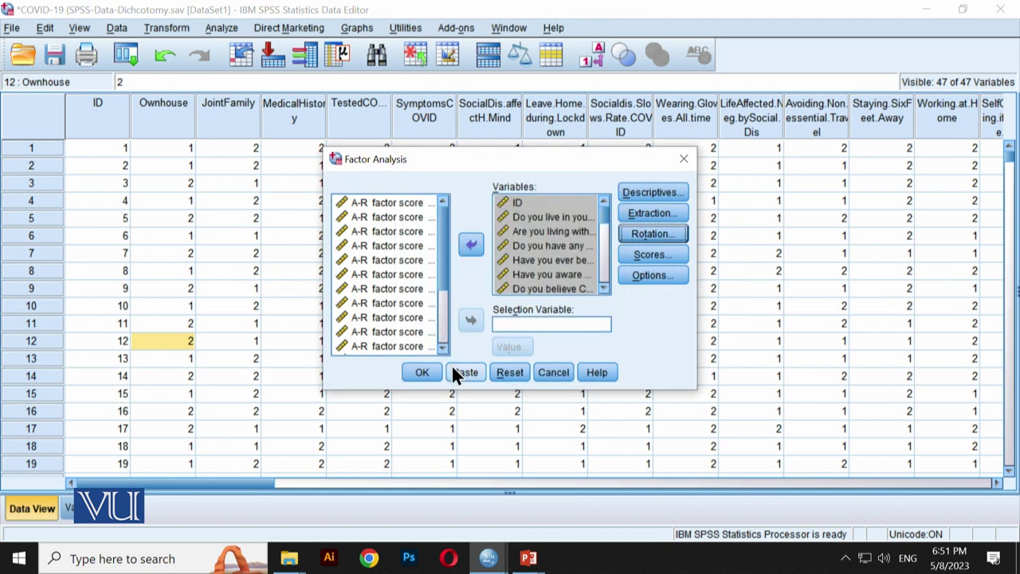
{"action": "left_click", "coordinate": [647, 255]}
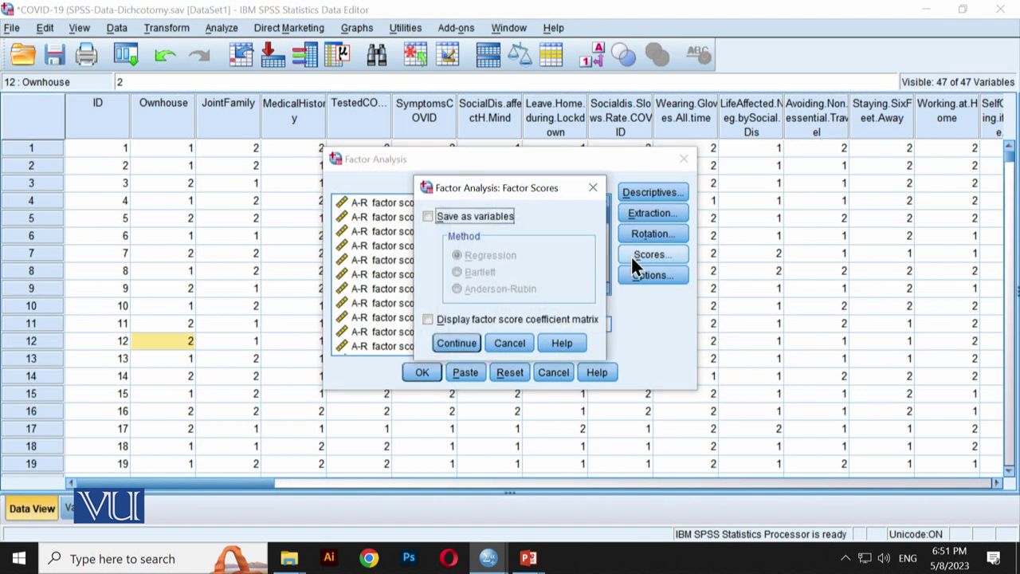
{"action": "left_click", "coordinate": [455, 341]}
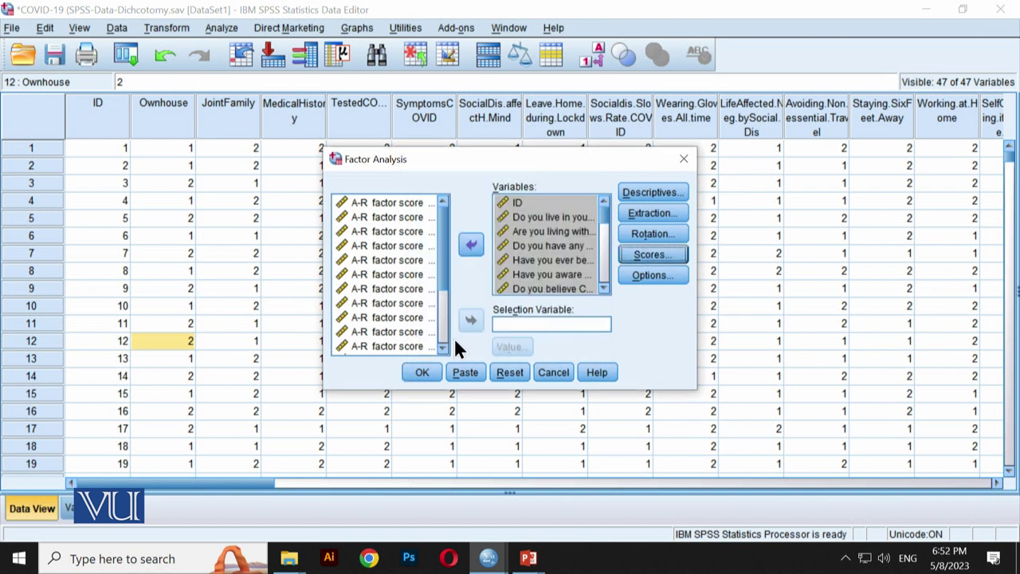
Sort the coefficients by size, suppress those with an absolute value below .4, and run the factor analysis
{"action": "left_click", "coordinate": [650, 274]}
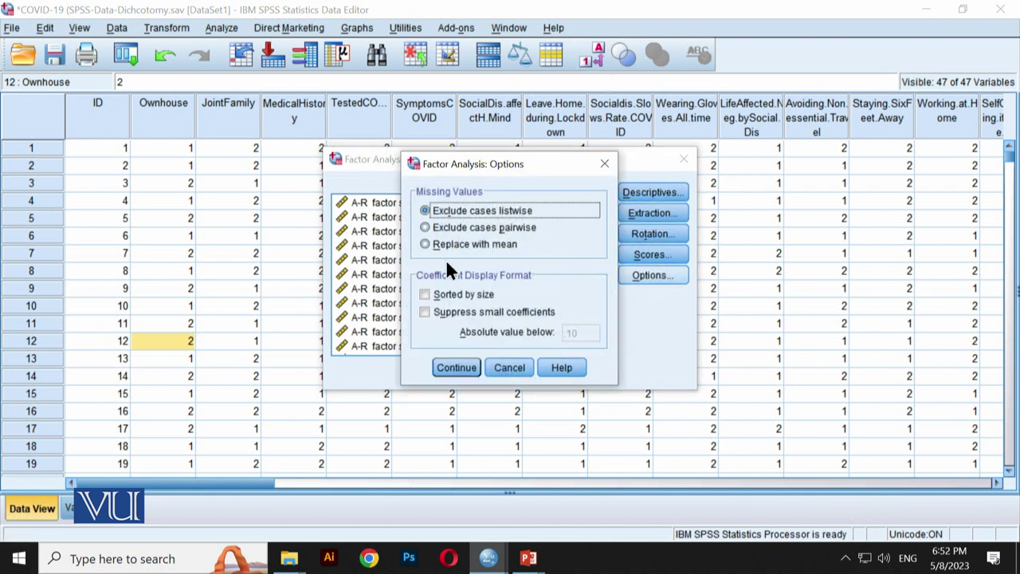
{"action": "left_click", "coordinate": [442, 294]}
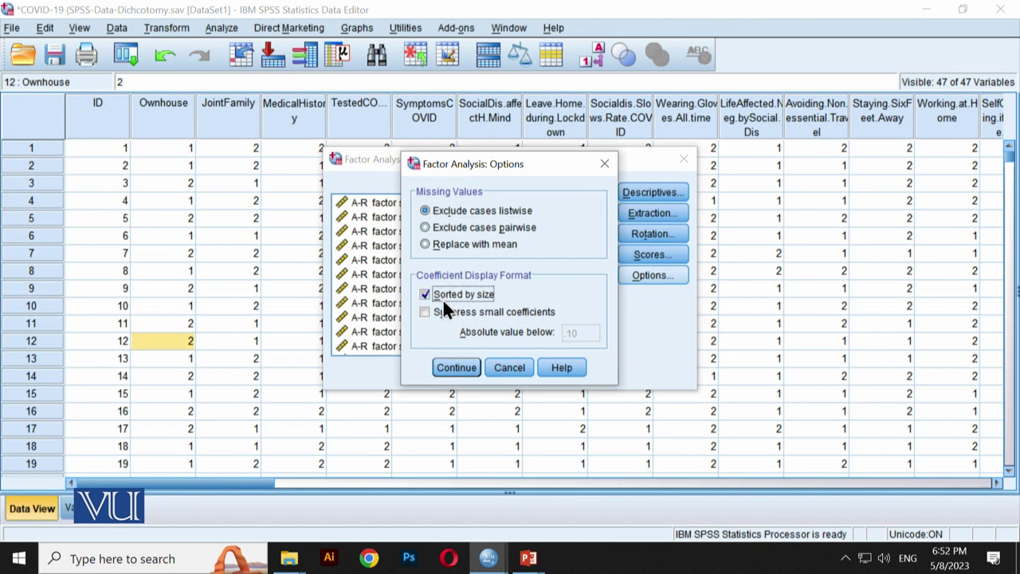
{"action": "left_click", "coordinate": [439, 311]}
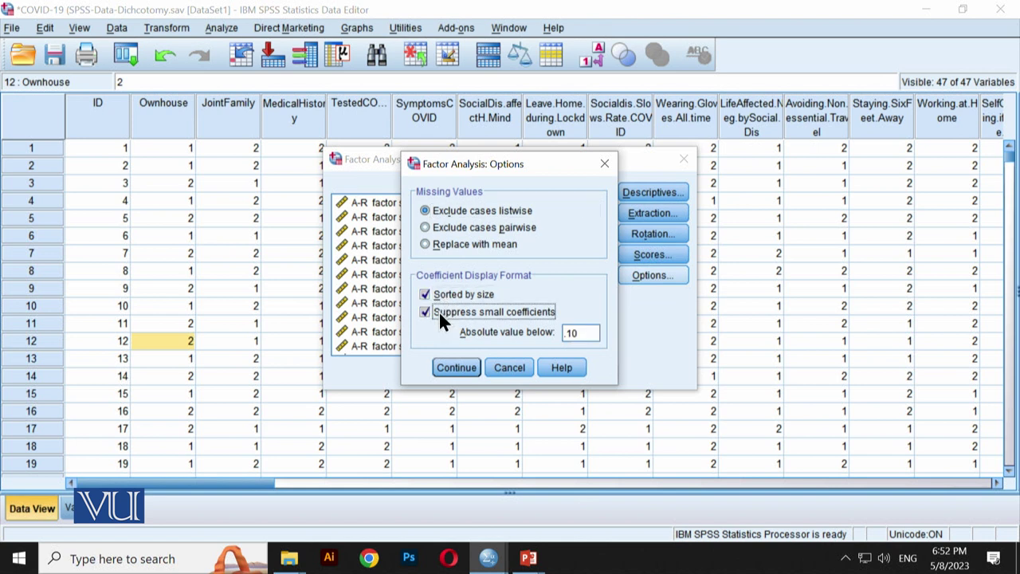
{"action": "key", "text": "Tab"}
{"action": "left_click", "coordinate": [588, 334]}
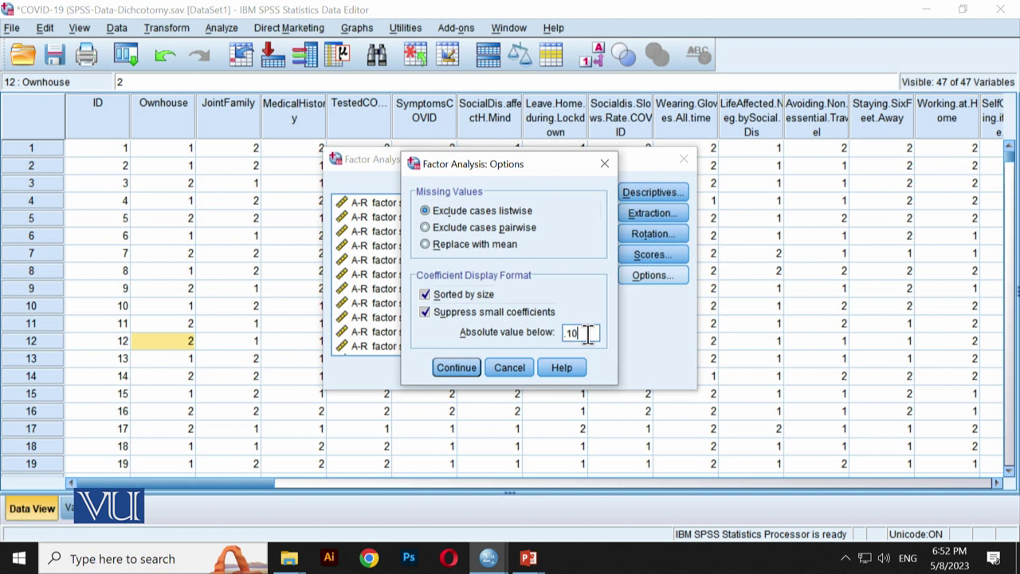
{"action": "key", "text": "BackSpace"}
{"action": "key", "text": "BackSpace"}
{"action": "key", "text": "BackSpace"}
{"action": "type", "text": ".4"}
{"action": "left_click", "coordinate": [450, 366]}
{"action": "left_click", "coordinate": [424, 372]}
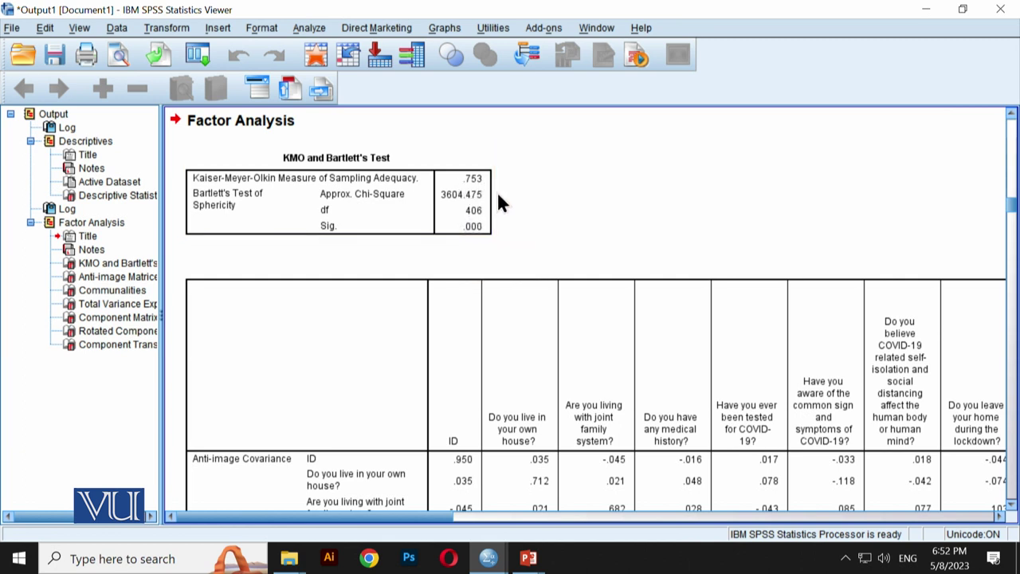
Examine the KMO and Bartlett's test and the anti-image covariance and correlation matrices in the factor analysis output
{"action": "scroll", "coordinate": [403, 245], "scroll_direction": "down", "scroll_amount": 5}
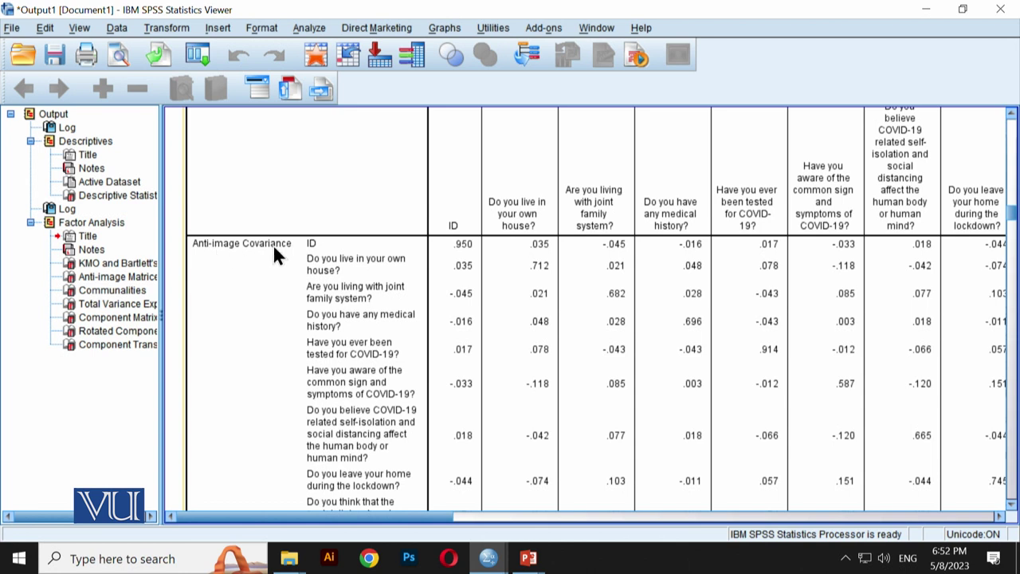
{"action": "scroll", "coordinate": [273, 247], "scroll_direction": "down", "scroll_amount": 12}
{"action": "scroll", "coordinate": [273, 246], "scroll_direction": "down", "scroll_amount": 12}
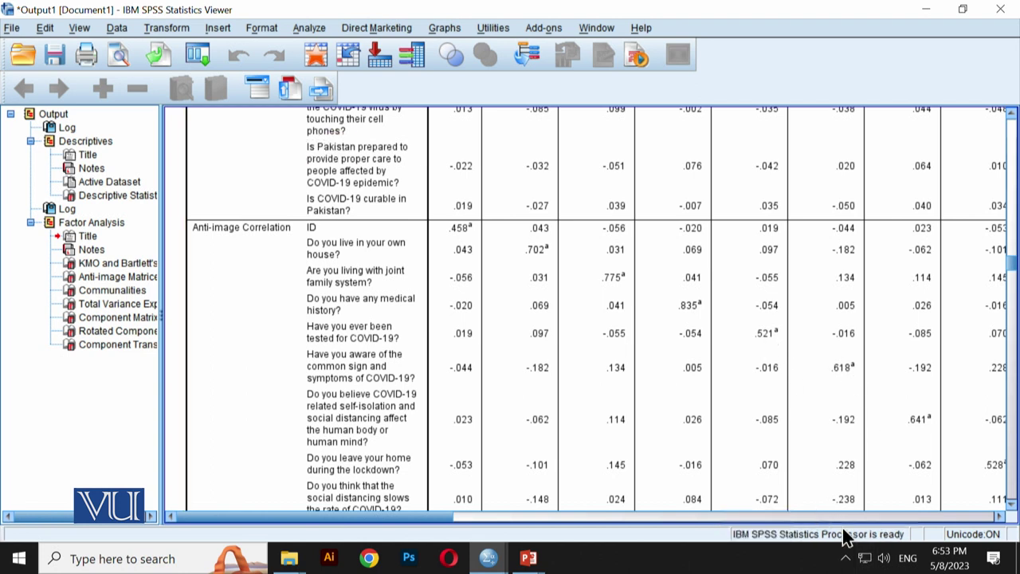
Examine the remaining columns and rows of the anti-image covariance and correlation matrices through to the end of the table
{"action": "left_click", "coordinate": [904, 516]}
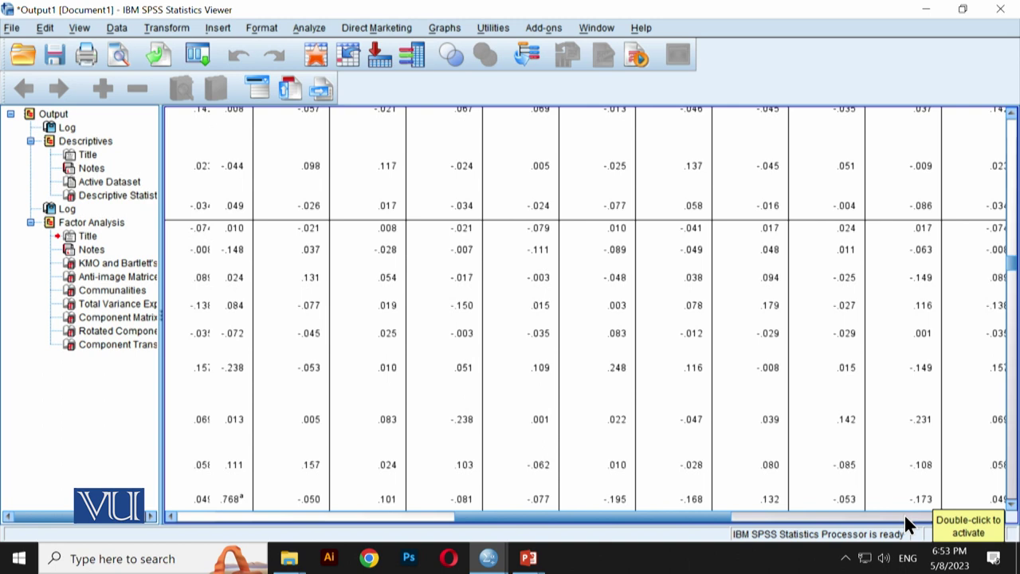
{"action": "left_click", "coordinate": [904, 516]}
{"action": "left_click", "coordinate": [1011, 469]}
{"action": "left_click", "coordinate": [1011, 468]}
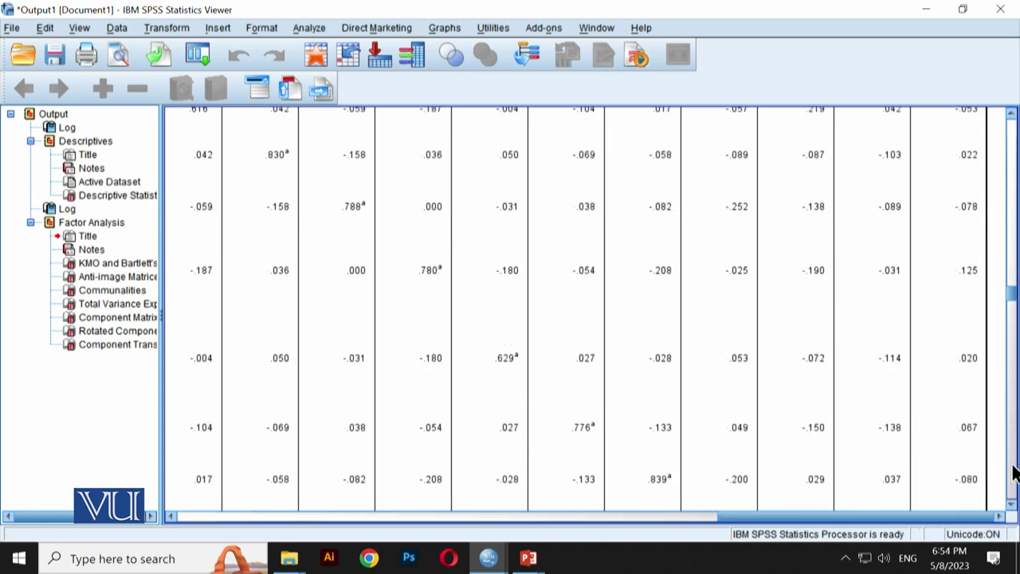
{"action": "left_click", "coordinate": [928, 508]}
{"action": "left_click", "coordinate": [1010, 455]}
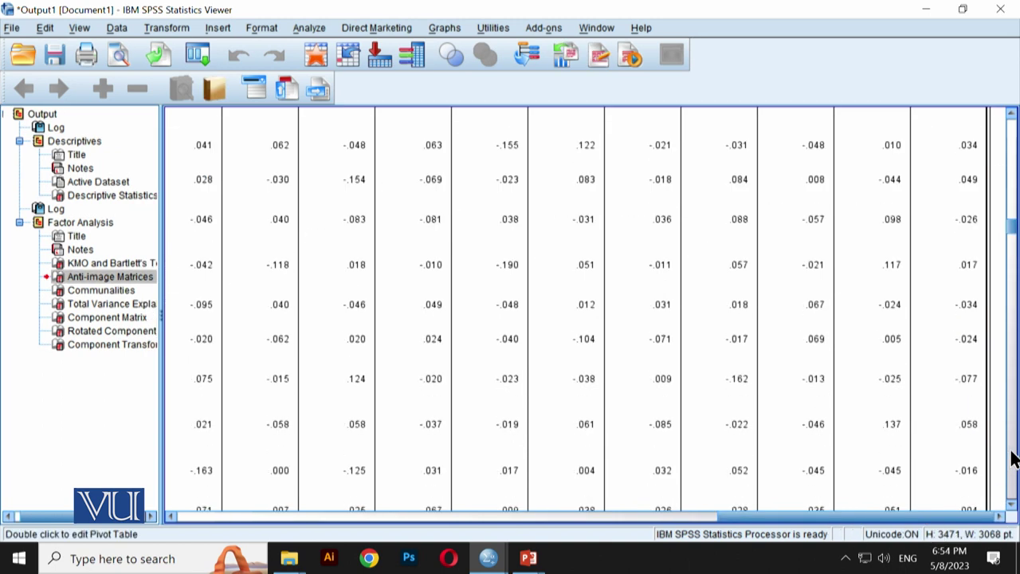
{"action": "left_click", "coordinate": [1011, 456]}
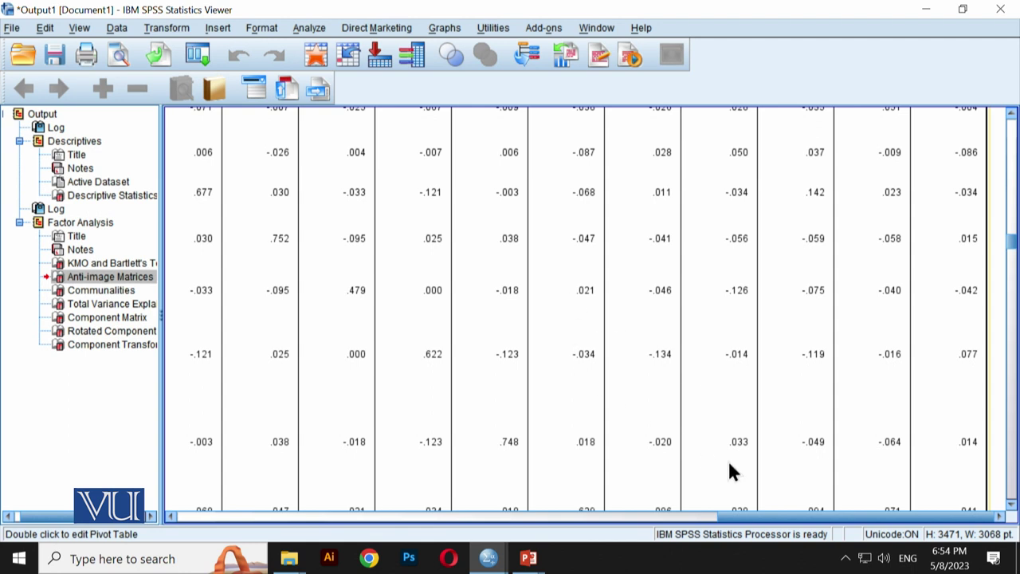
{"action": "left_click", "coordinate": [1013, 456]}
{"action": "left_click", "coordinate": [1013, 455]}
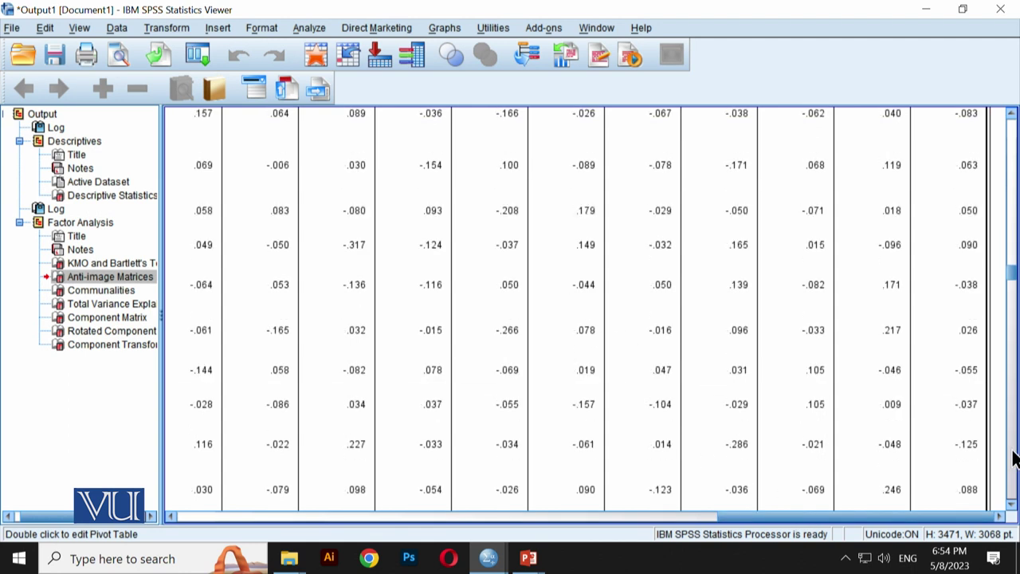
{"action": "left_click", "coordinate": [1012, 455]}
{"action": "left_click", "coordinate": [1012, 456]}
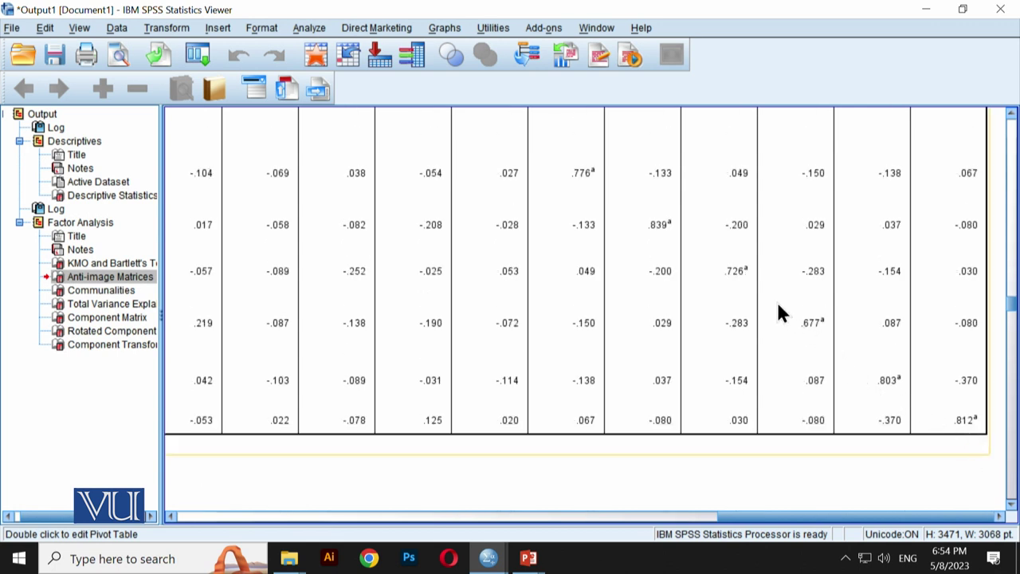
Trace the diagonal sampling adequacy values of the anti-image correlation matrix back to the first survey items
{"action": "left_click_drag", "start_coordinate": [925, 514], "coordinate": [819, 532]}
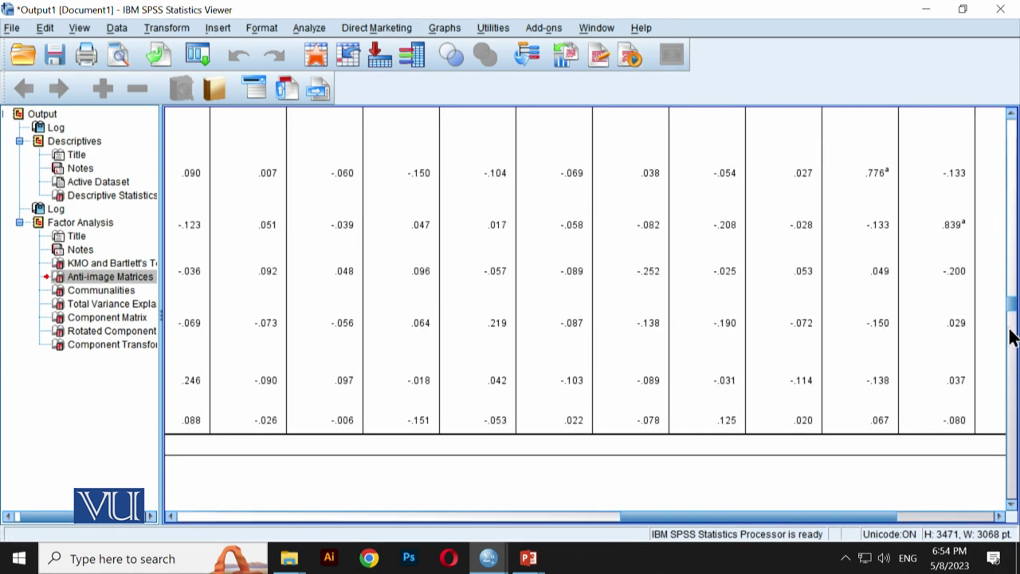
{"action": "left_click_drag", "start_coordinate": [1010, 313], "coordinate": [1010, 292]}
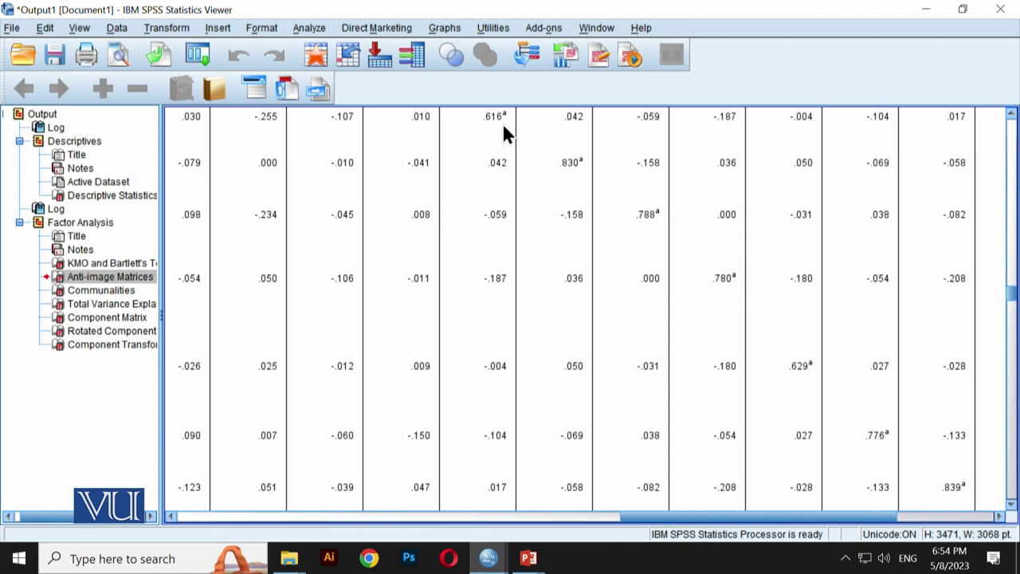
{"action": "left_click_drag", "start_coordinate": [921, 515], "coordinate": [861, 517]}
{"action": "scroll", "coordinate": [1011, 297], "scroll_direction": "up", "scroll_amount": 5}
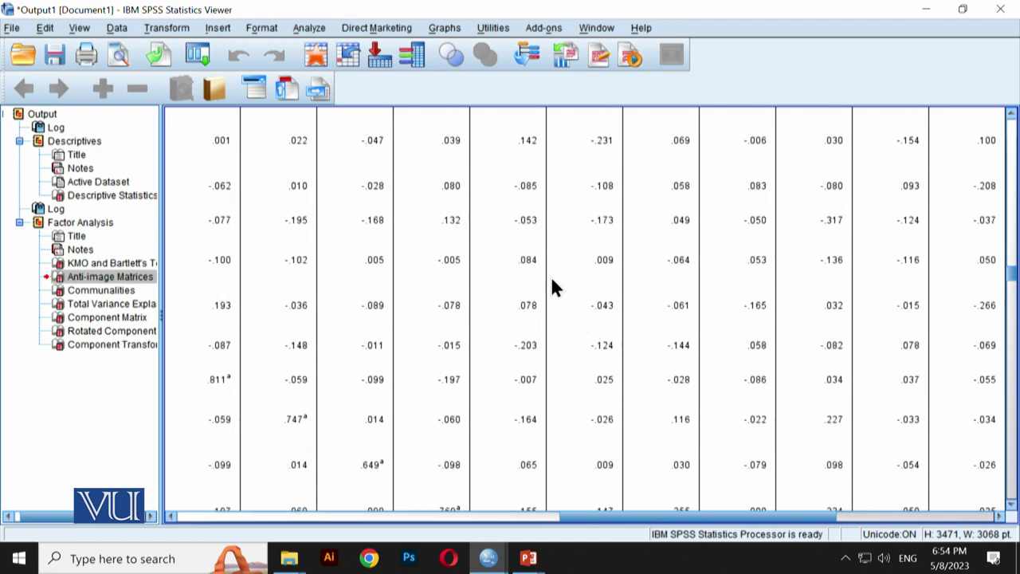
{"action": "left_click_drag", "start_coordinate": [789, 516], "coordinate": [769, 515]}
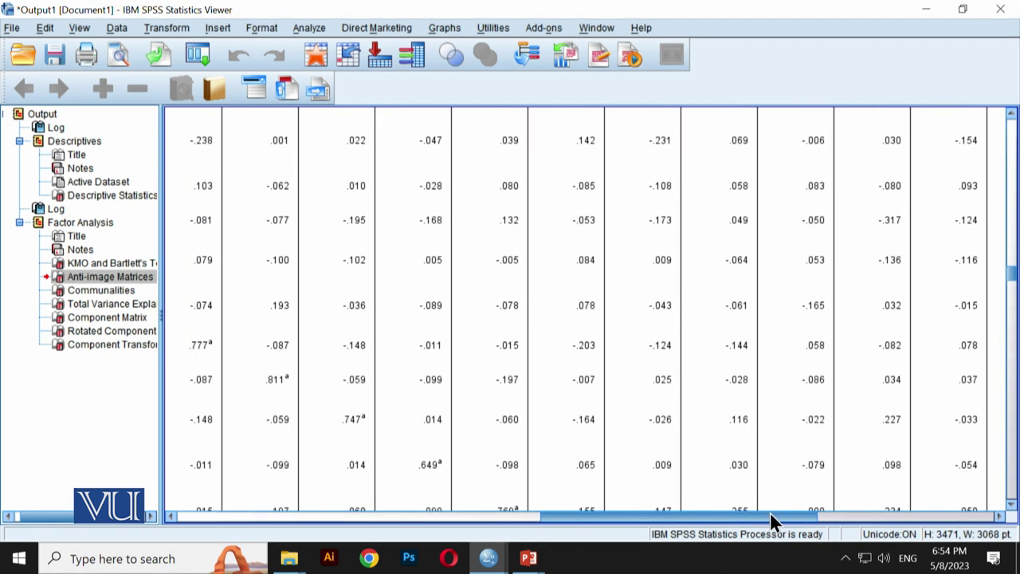
{"action": "mouse_move", "coordinate": [1013, 276]}
{"action": "left_mouse_down"}
{"action": "mouse_move", "coordinate": [1014, 264]}
{"action": "mouse_move", "coordinate": [1013, 310]}
{"action": "mouse_move", "coordinate": [1014, 295]}
{"action": "left_mouse_up"}
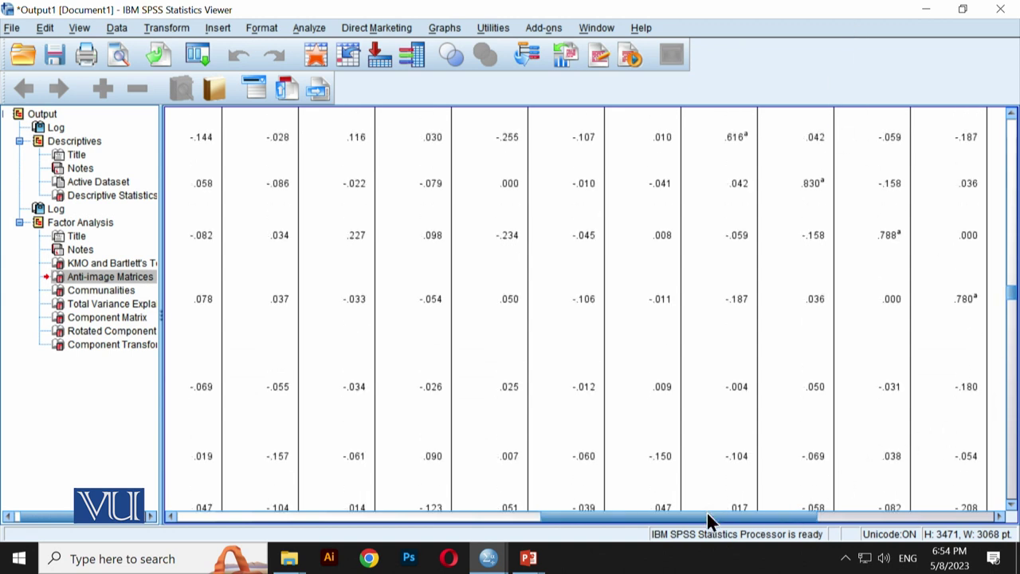
{"action": "left_click_drag", "start_coordinate": [702, 512], "coordinate": [325, 490]}
{"action": "scroll", "coordinate": [533, 333], "scroll_direction": "up", "scroll_amount": 10}
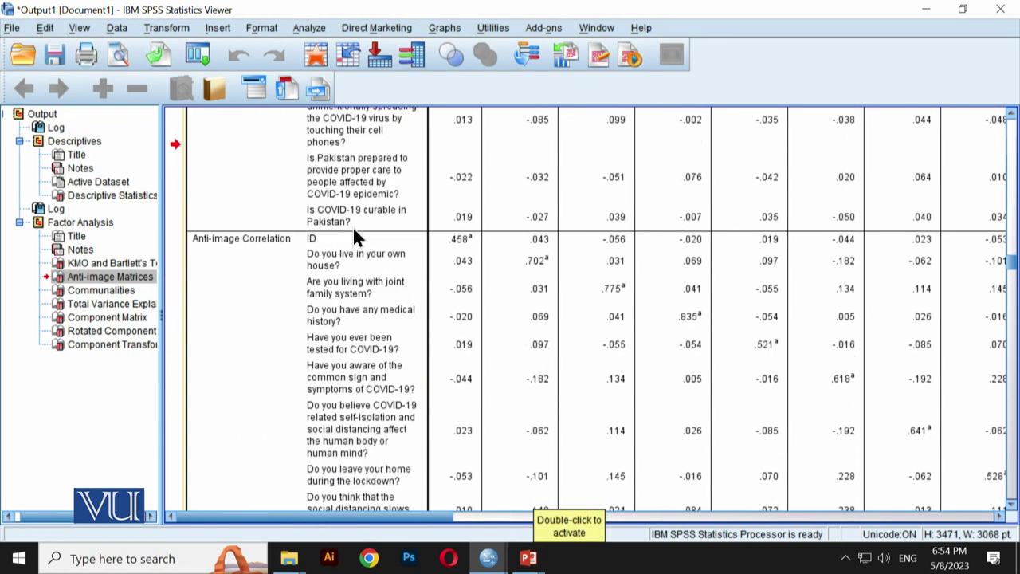
Review the initial and extraction communalities of all survey items, from ID to the question on whether COVID-19 is curable
{"action": "scroll", "coordinate": [443, 316], "scroll_direction": "down", "scroll_amount": 10}
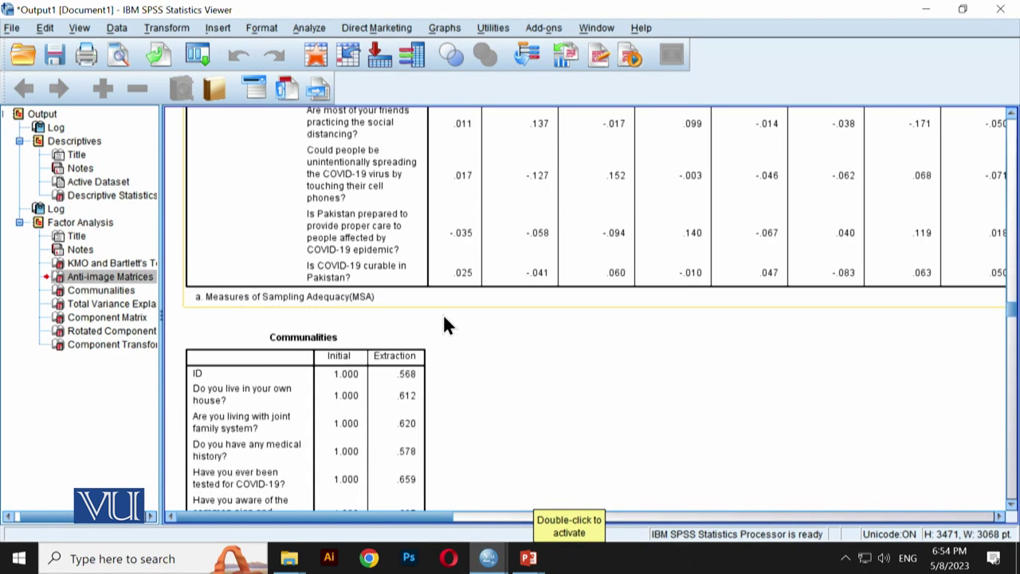
{"action": "left_click", "coordinate": [309, 217]}
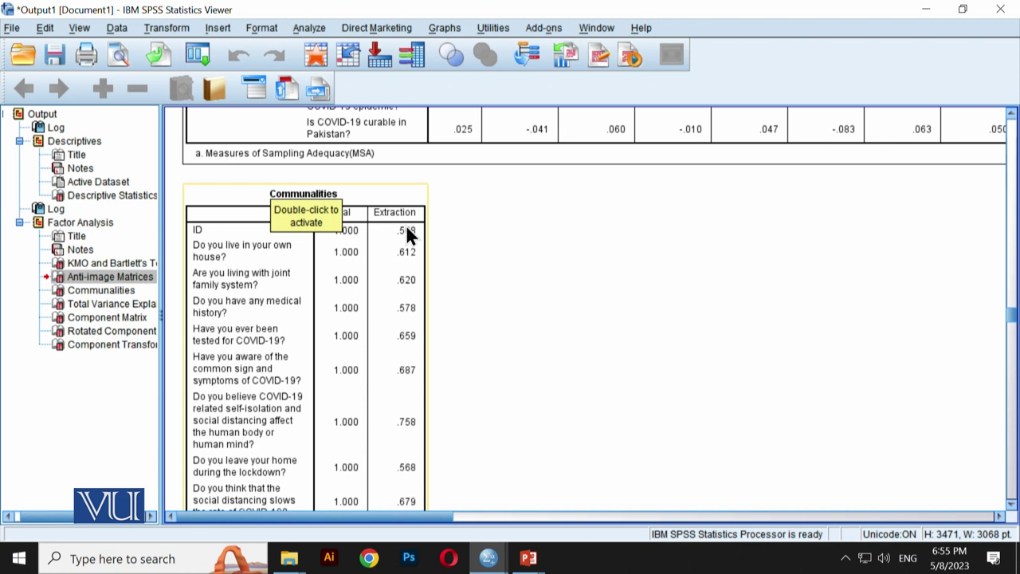
{"action": "scroll", "coordinate": [405, 225], "scroll_direction": "down", "scroll_amount": 5}
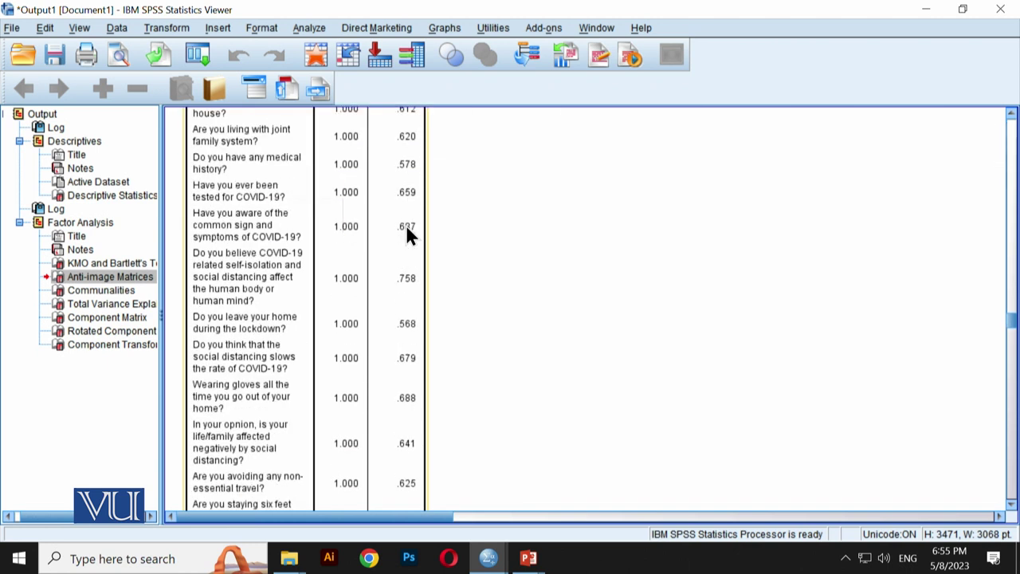
{"action": "scroll", "coordinate": [405, 224], "scroll_direction": "down", "scroll_amount": 5}
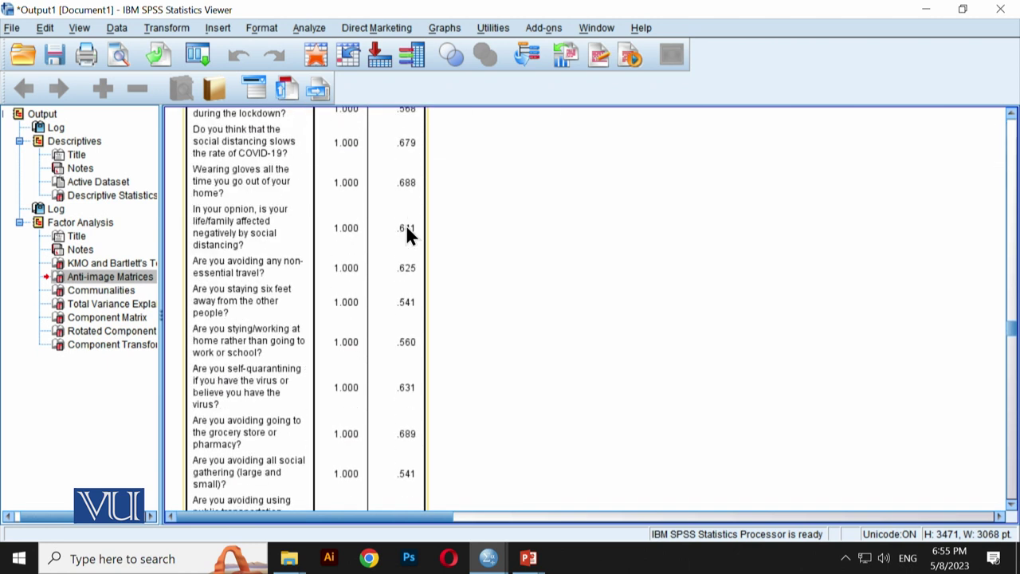
{"action": "scroll", "coordinate": [406, 224], "scroll_direction": "down", "scroll_amount": 5}
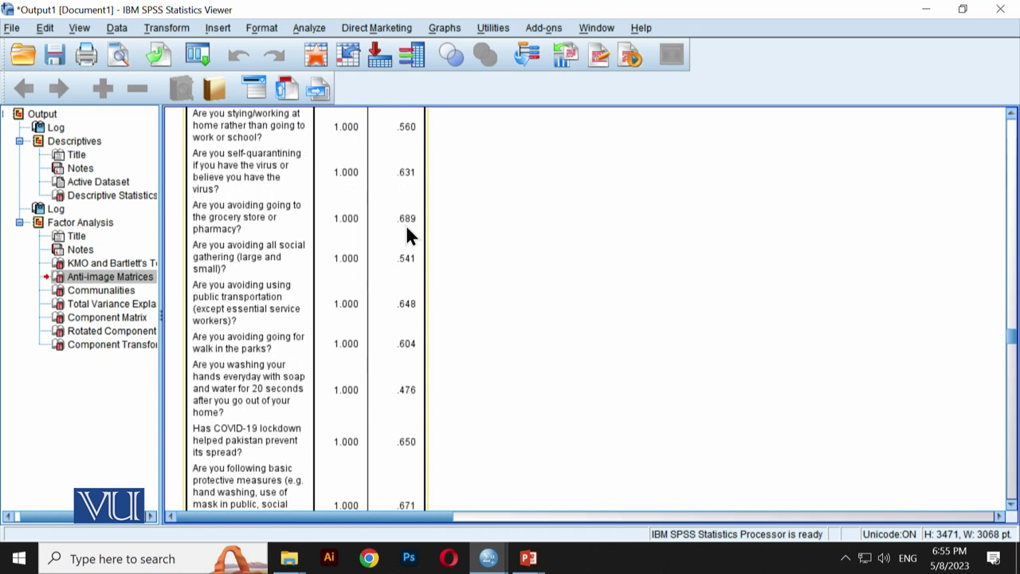
{"action": "scroll", "coordinate": [406, 231], "scroll_direction": "down", "scroll_amount": 6}
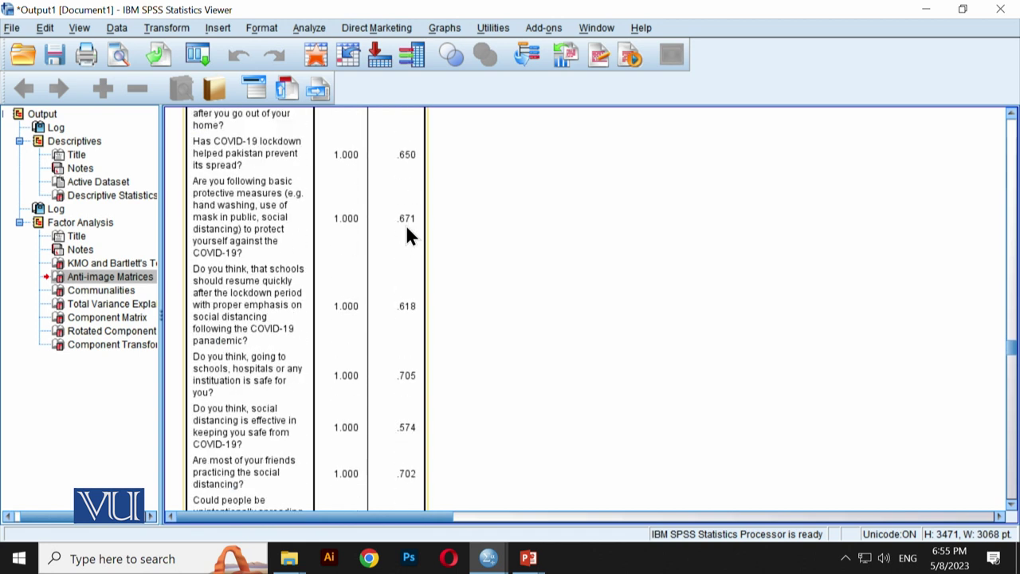
{"action": "scroll", "coordinate": [405, 231], "scroll_direction": "down", "scroll_amount": 2}
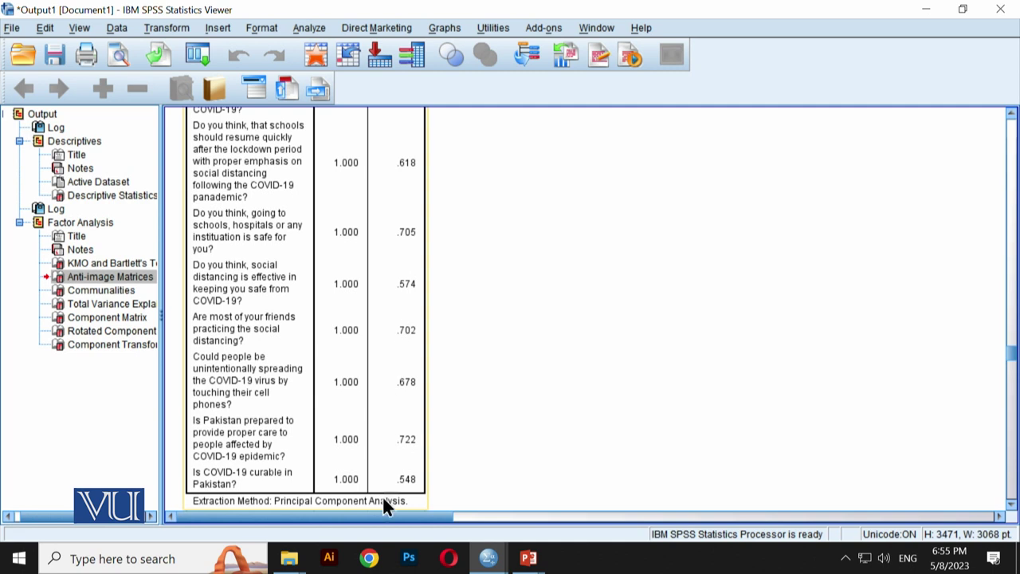
{"action": "scroll", "coordinate": [411, 179], "scroll_direction": "up", "scroll_amount": 12}
{"action": "scroll", "coordinate": [411, 182], "scroll_direction": "up", "scroll_amount": 6}
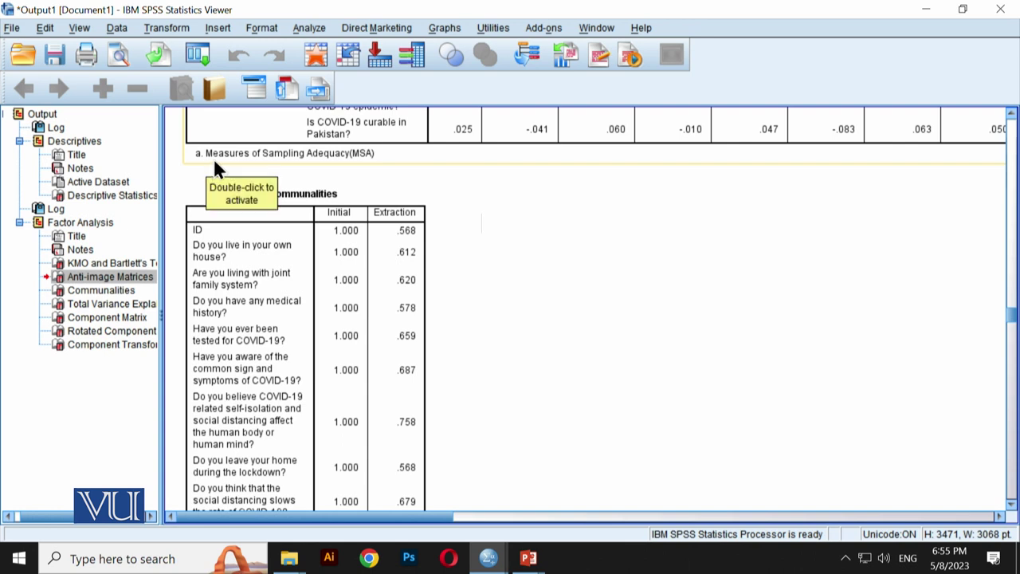
Examine the Total Variance Explained table, comparing the initial eigenvalues with the extraction and rotation sums of squared loadings
{"action": "scroll", "coordinate": [486, 167], "scroll_direction": "down", "scroll_amount": 15}
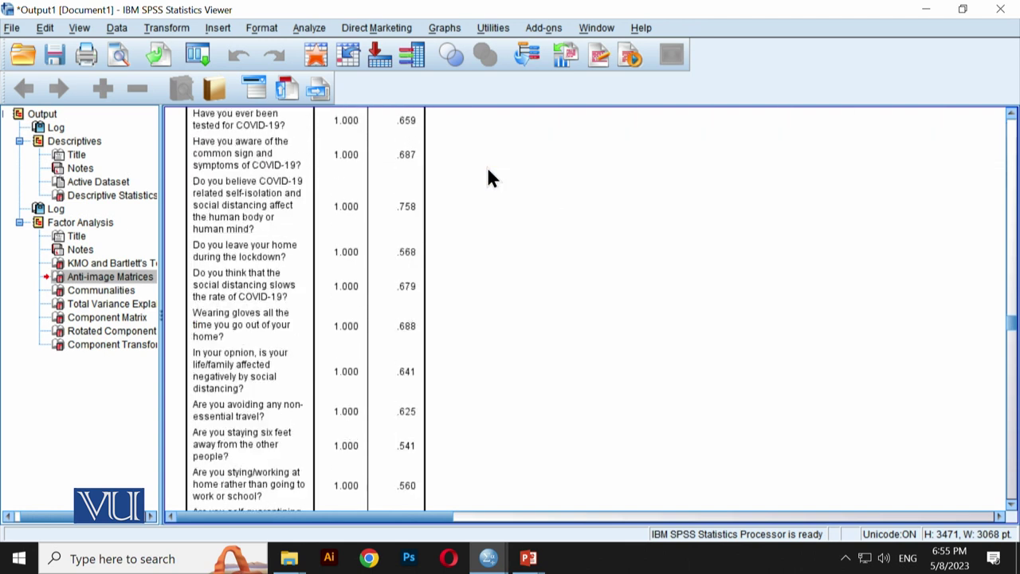
{"action": "scroll", "coordinate": [488, 177], "scroll_direction": "down", "scroll_amount": 10}
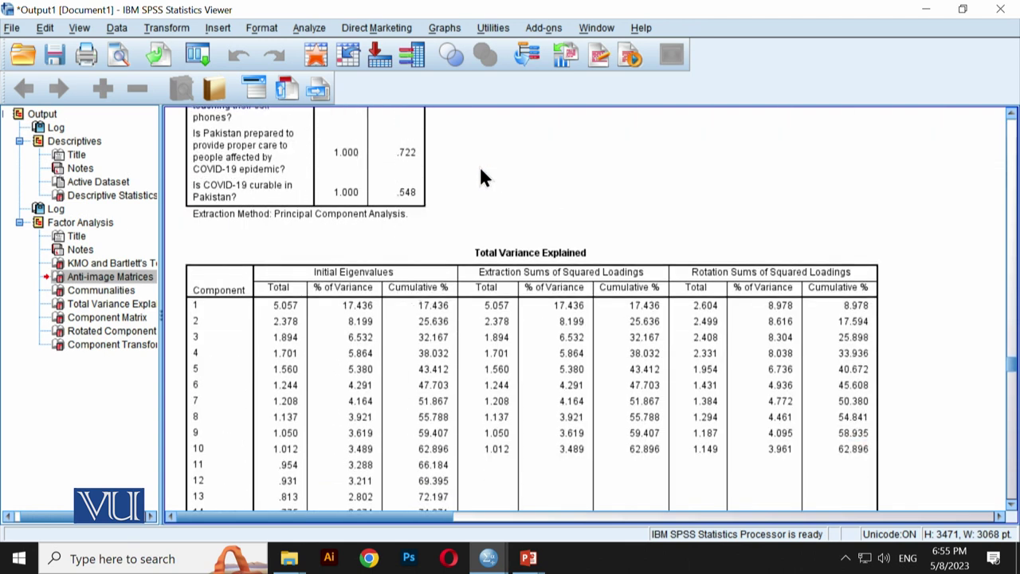
{"action": "left_click", "coordinate": [487, 309]}
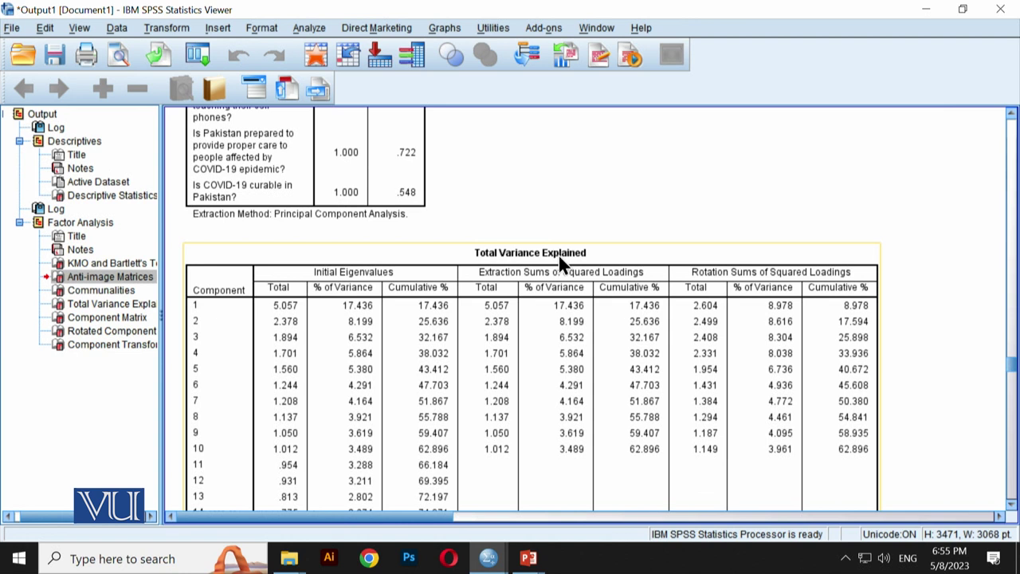
{"action": "scroll", "coordinate": [559, 256], "scroll_direction": "down", "scroll_amount": 3}
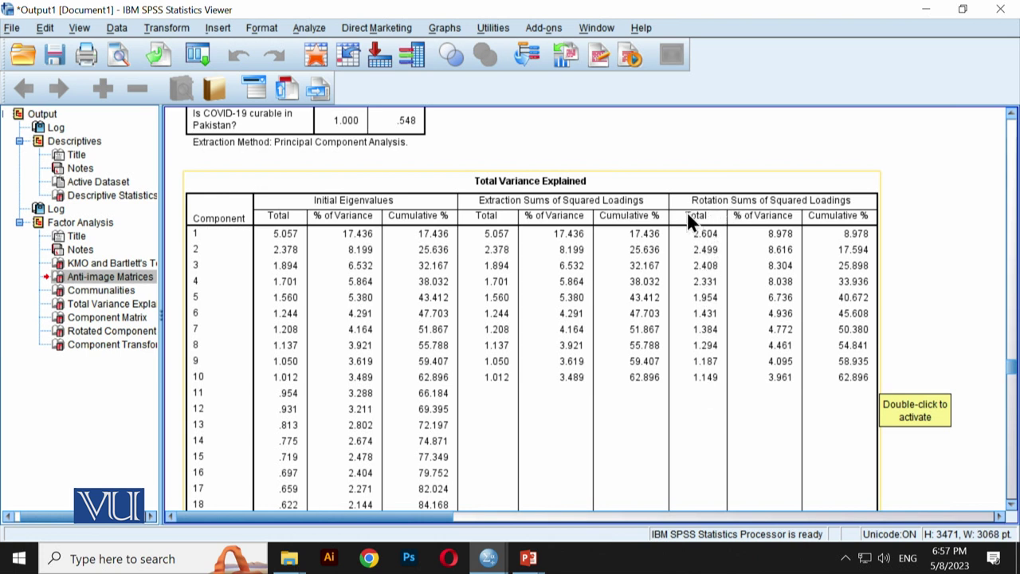
{"action": "scroll", "coordinate": [689, 372], "scroll_direction": "down", "scroll_amount": 8}
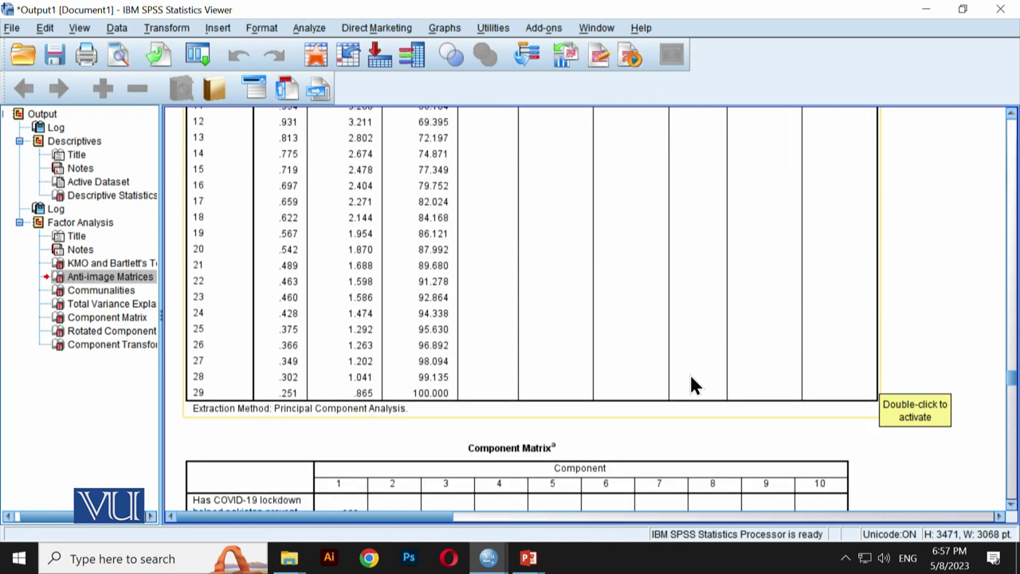
Examine the unrotated Component Matrix, reading each survey item's loadings on the extracted components
{"action": "scroll", "coordinate": [692, 384], "scroll_direction": "down", "scroll_amount": 3}
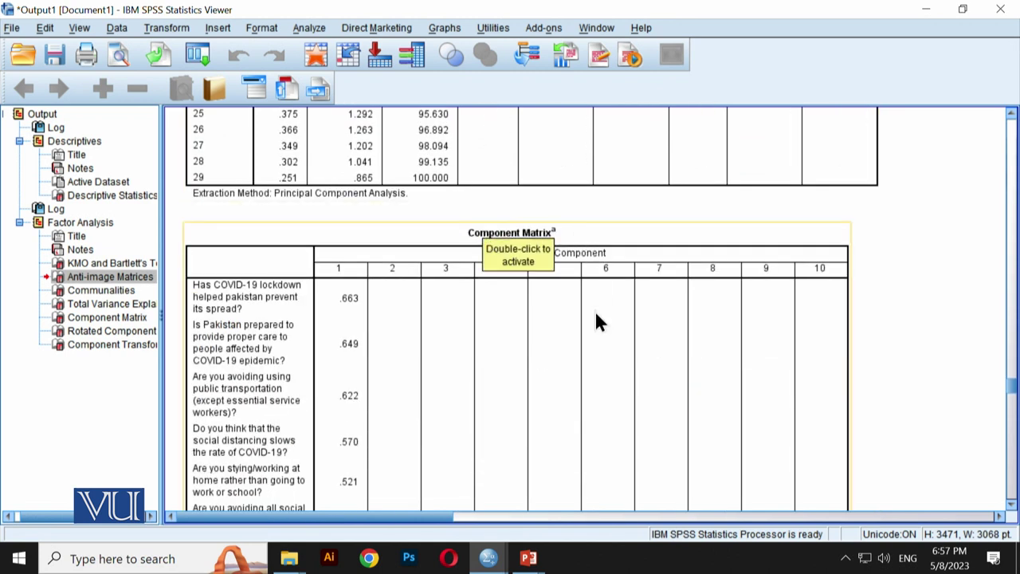
{"action": "scroll", "coordinate": [593, 308], "scroll_direction": "down", "scroll_amount": 3}
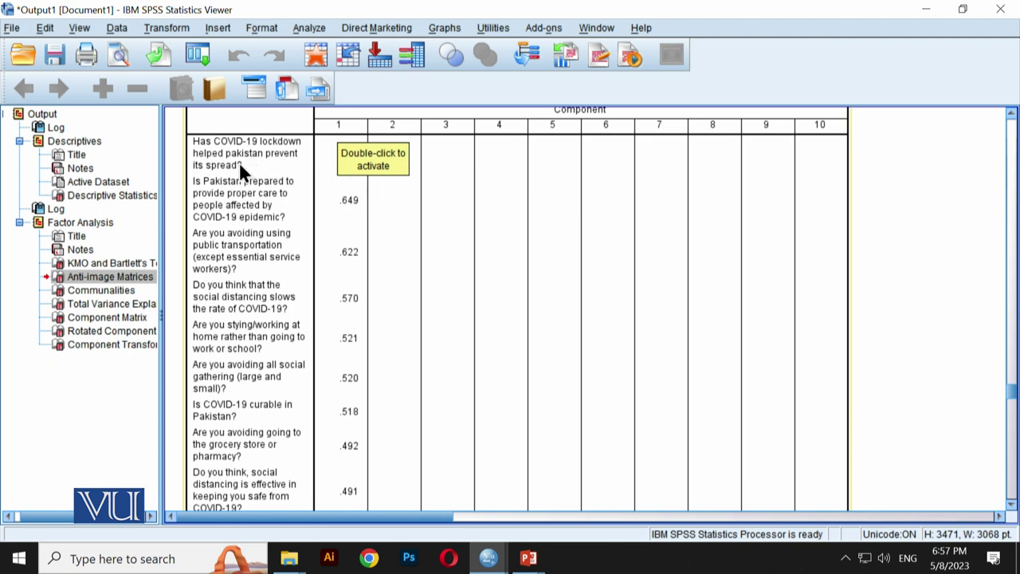
{"action": "scroll", "coordinate": [365, 193], "scroll_direction": "down", "scroll_amount": 5}
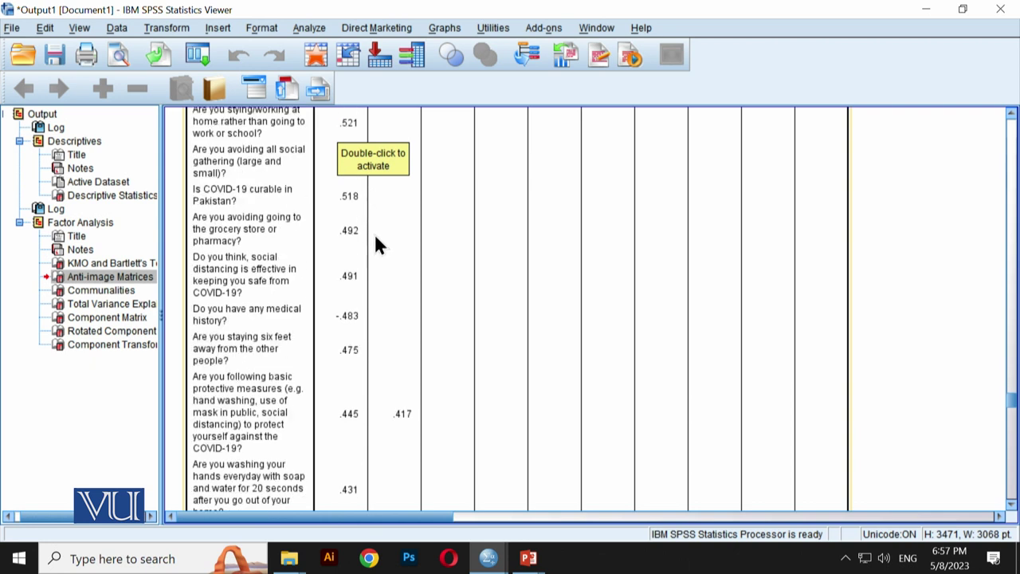
{"action": "scroll", "coordinate": [359, 478], "scroll_direction": "down", "scroll_amount": 3}
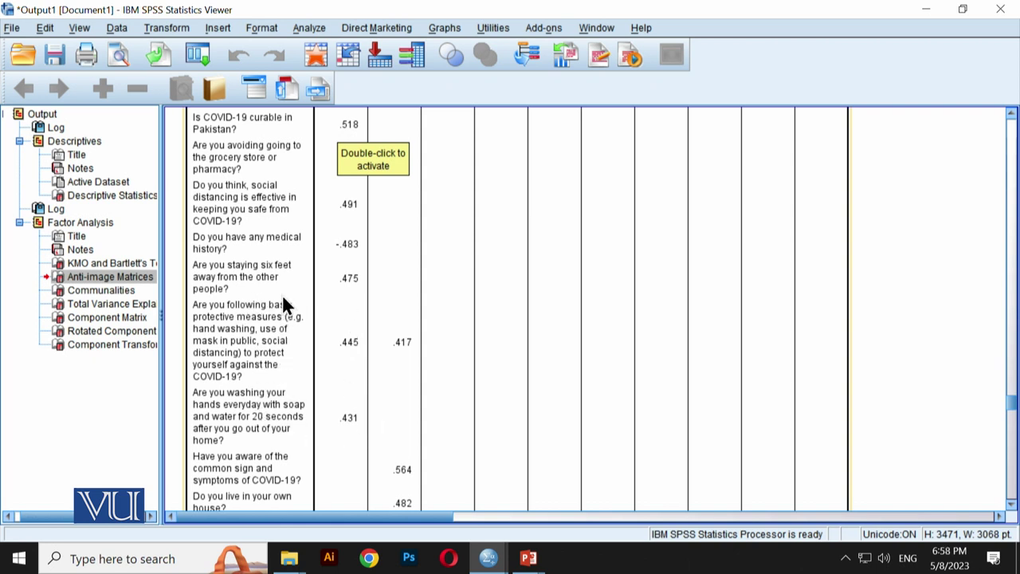
{"action": "scroll", "coordinate": [420, 389], "scroll_direction": "down", "scroll_amount": 3}
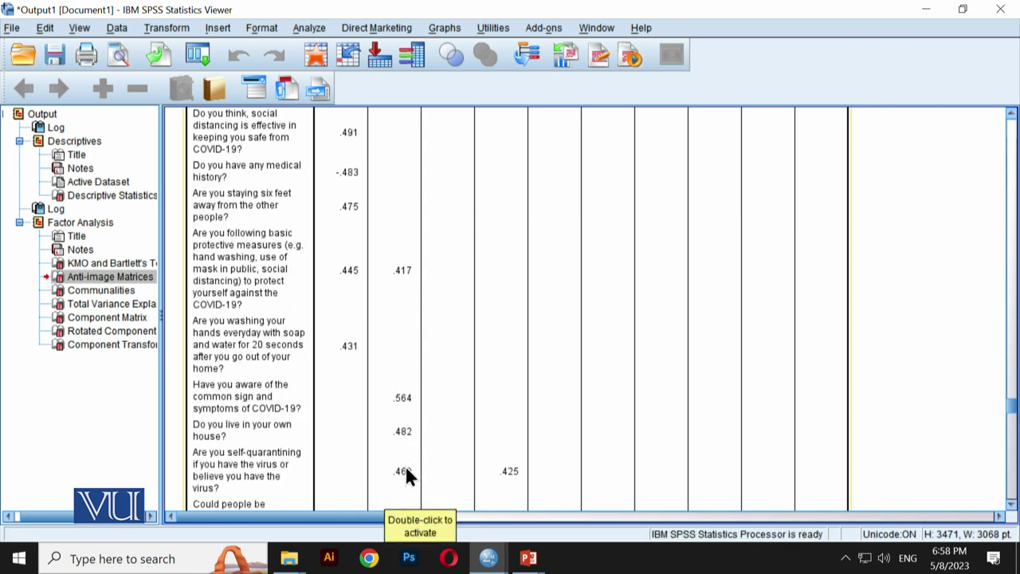
{"action": "scroll", "coordinate": [406, 472], "scroll_direction": "down", "scroll_amount": 6}
{"action": "scroll", "coordinate": [406, 477], "scroll_direction": "down", "scroll_amount": 3}
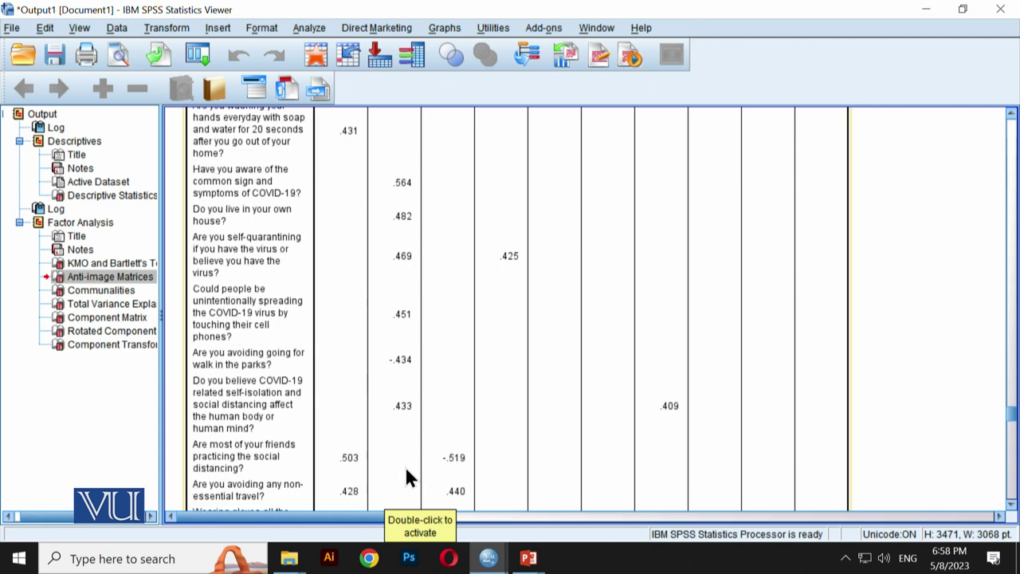
{"action": "scroll", "coordinate": [406, 477], "scroll_direction": "down", "scroll_amount": 3}
{"action": "scroll", "coordinate": [406, 476], "scroll_direction": "down", "scroll_amount": 9}
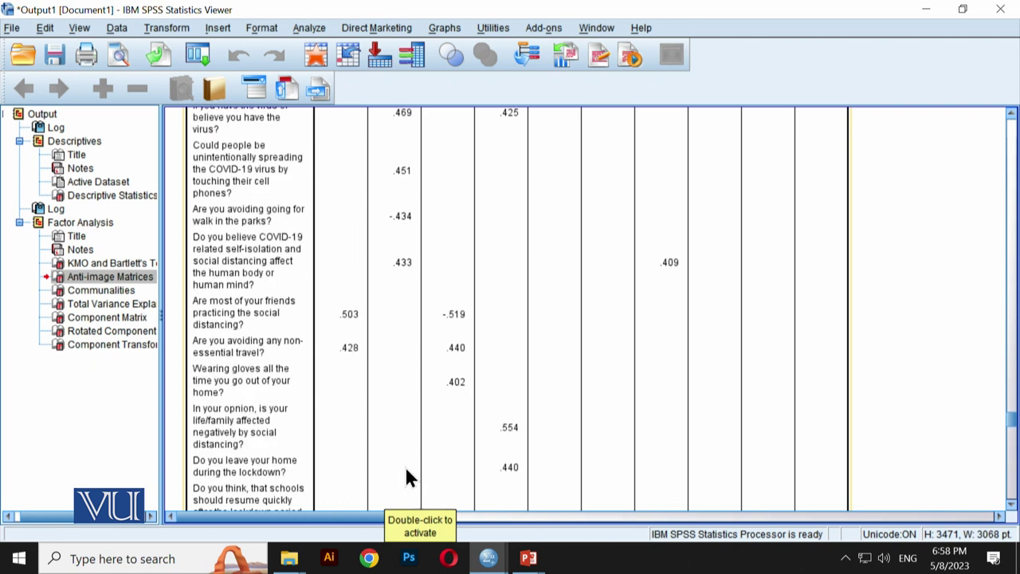
{"action": "scroll", "coordinate": [406, 477], "scroll_direction": "down", "scroll_amount": 6}
{"action": "scroll", "coordinate": [406, 476], "scroll_direction": "up", "scroll_amount": 6}
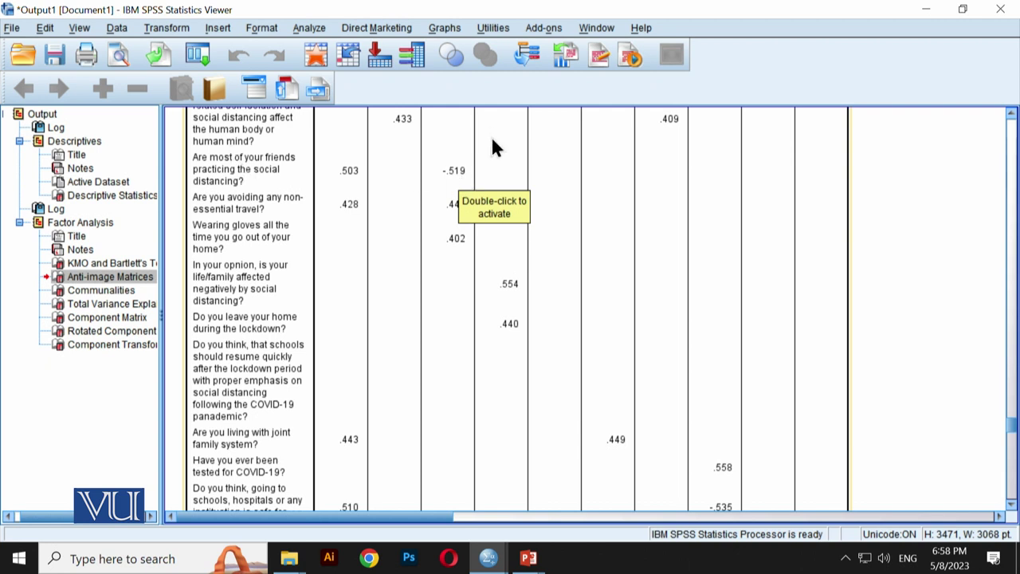
{"action": "scroll", "coordinate": [450, 171], "scroll_direction": "down", "scroll_amount": 2}
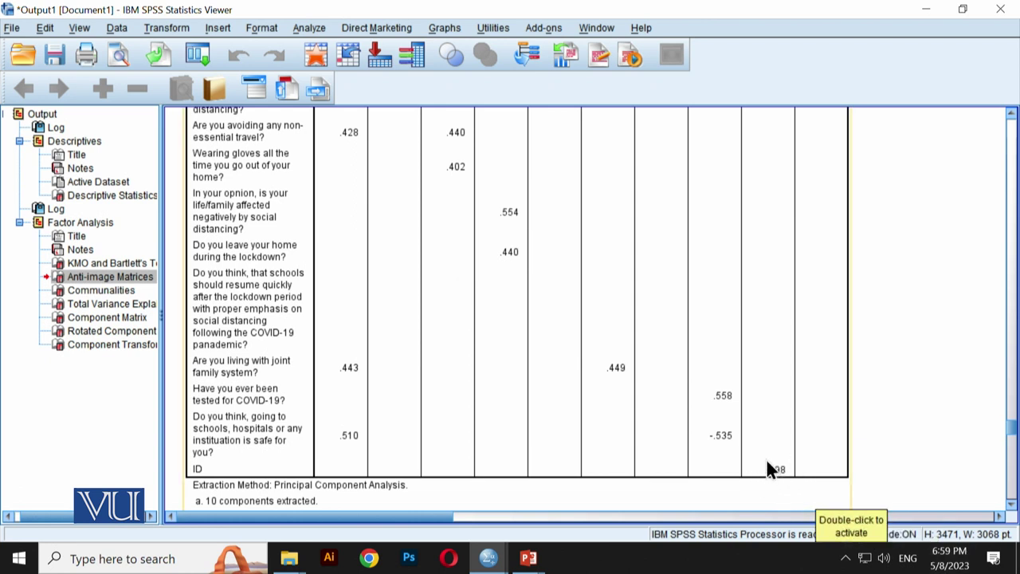
{"action": "scroll", "coordinate": [770, 466], "scroll_direction": "up", "scroll_amount": 20}
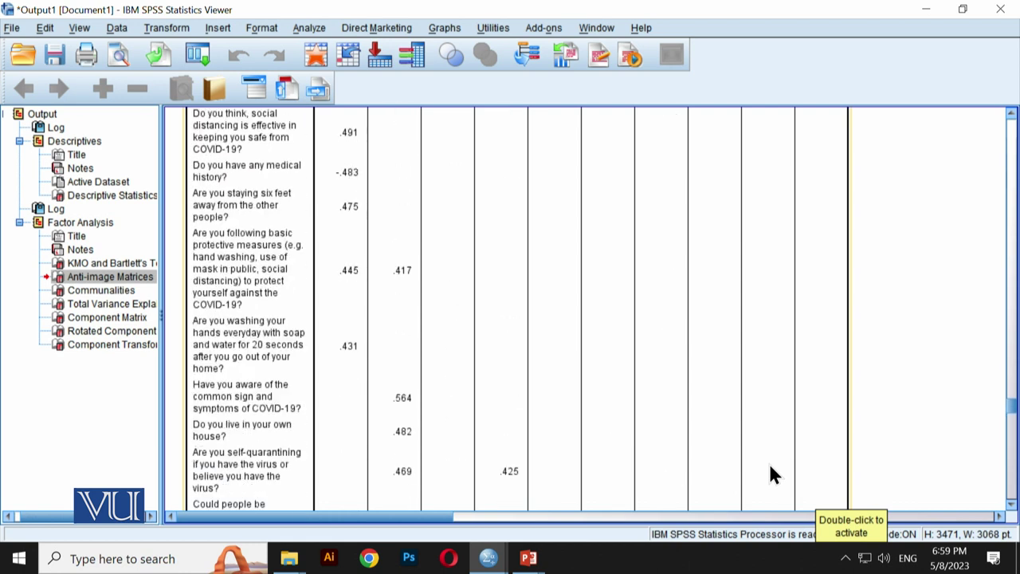
Trace the loadings in the unrotated Component Matrix from the COVID-19 lockdown item down to the ID row
{"action": "scroll", "coordinate": [769, 474], "scroll_direction": "up", "scroll_amount": 6}
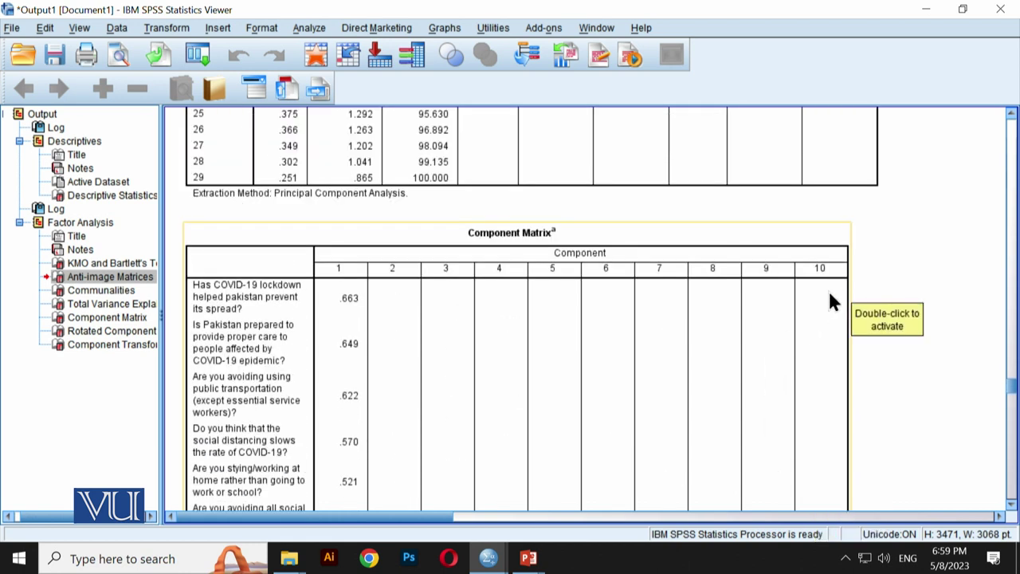
{"action": "scroll", "coordinate": [827, 294], "scroll_direction": "down", "scroll_amount": 20}
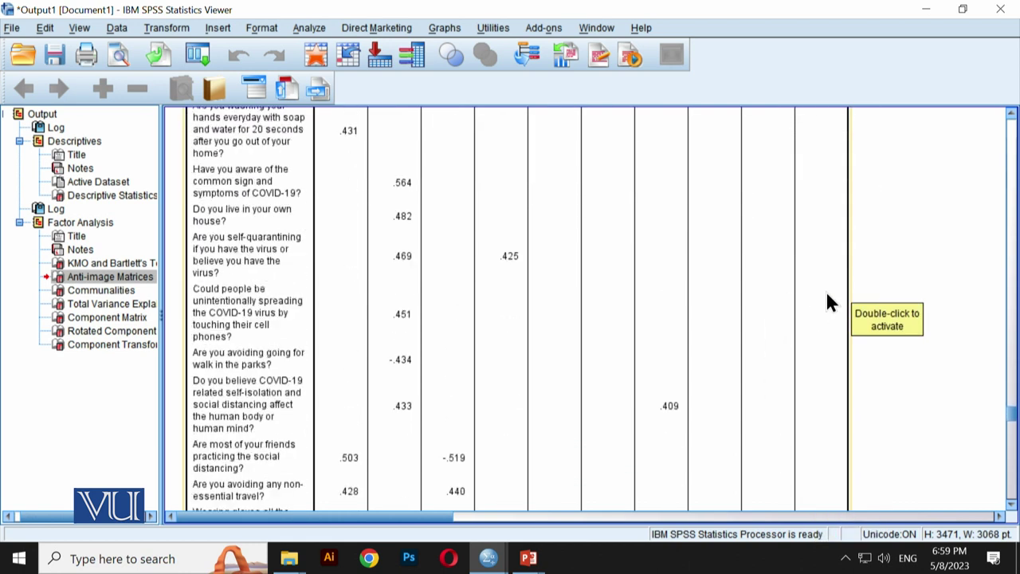
{"action": "scroll", "coordinate": [827, 303], "scroll_direction": "down", "scroll_amount": 8}
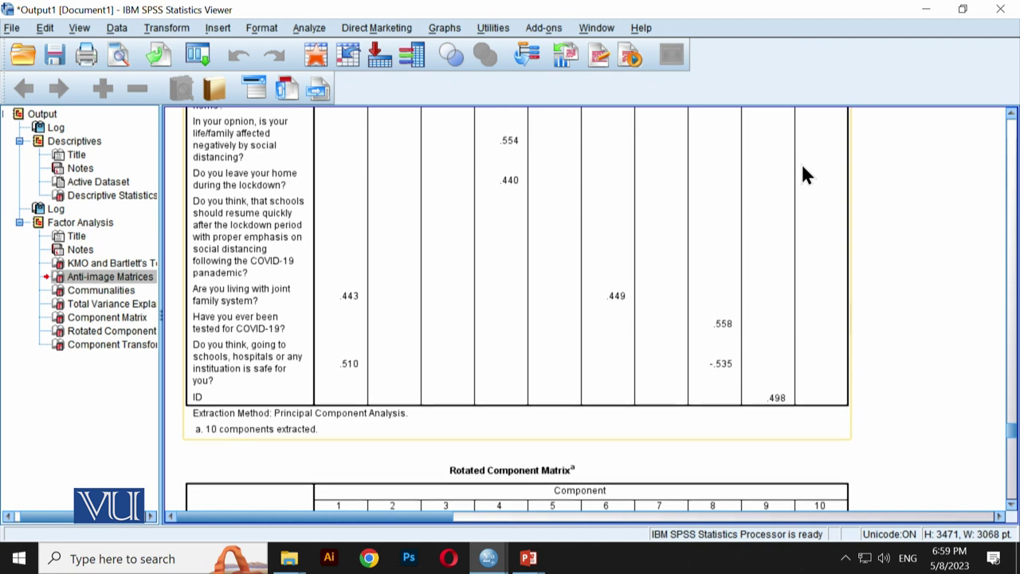
{"action": "scroll", "coordinate": [803, 171], "scroll_direction": "up", "scroll_amount": 10}
{"action": "scroll", "coordinate": [803, 171], "scroll_direction": "up", "scroll_amount": 10}
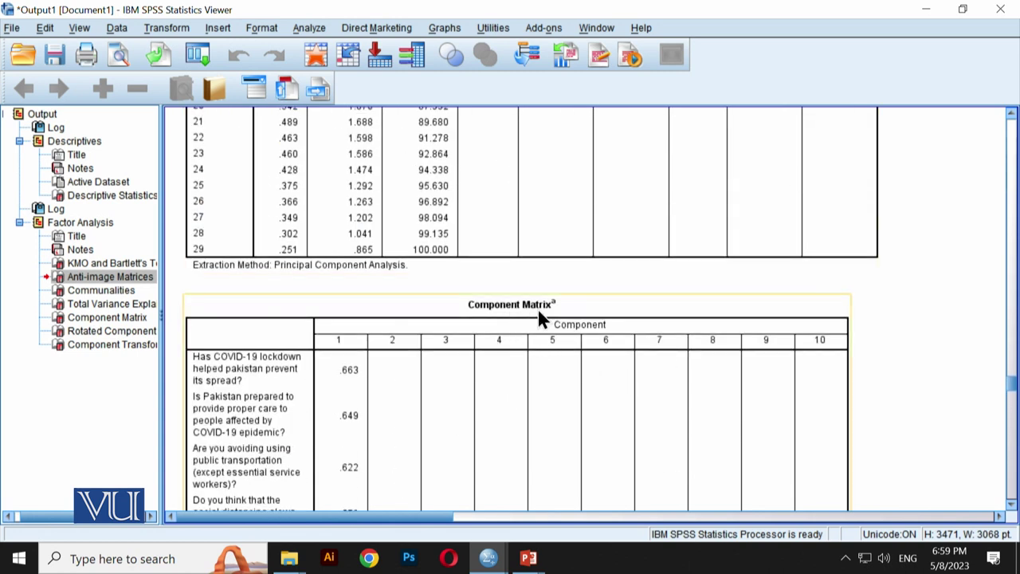
{"action": "scroll", "coordinate": [538, 317], "scroll_direction": "down", "scroll_amount": 9}
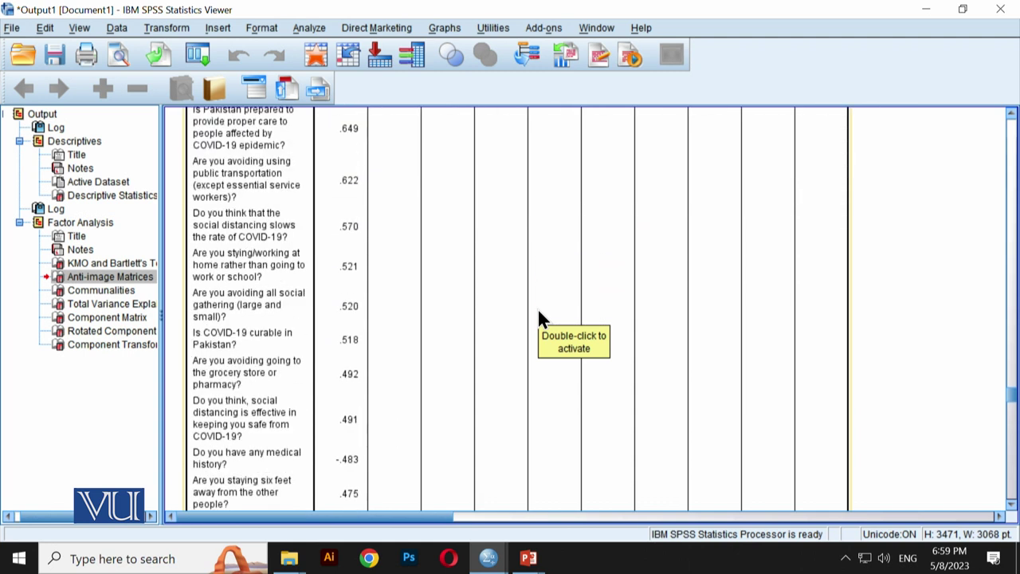
{"action": "scroll", "coordinate": [539, 317], "scroll_direction": "down", "scroll_amount": 3}
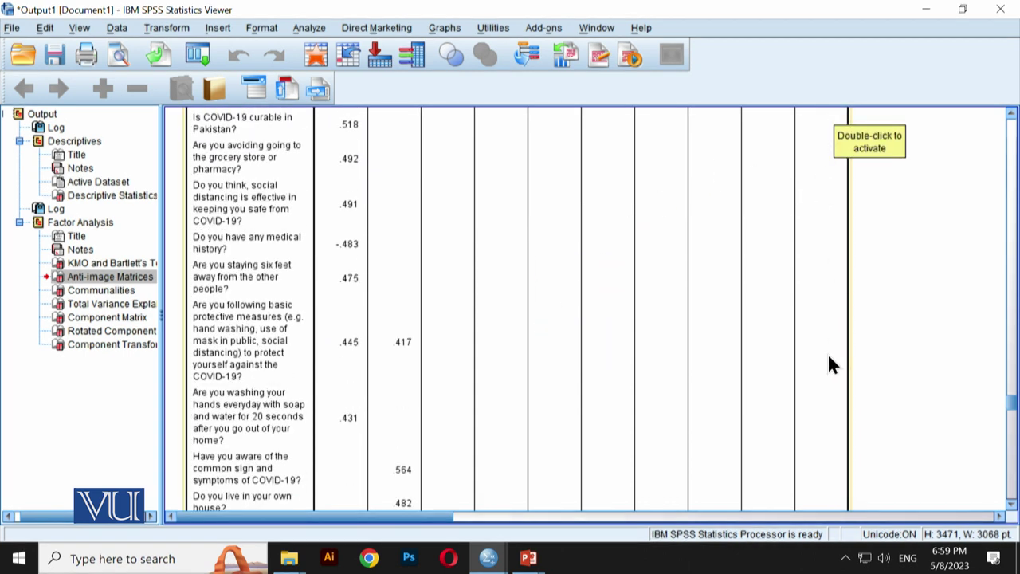
{"action": "scroll", "coordinate": [680, 273], "scroll_direction": "down", "scroll_amount": 10}
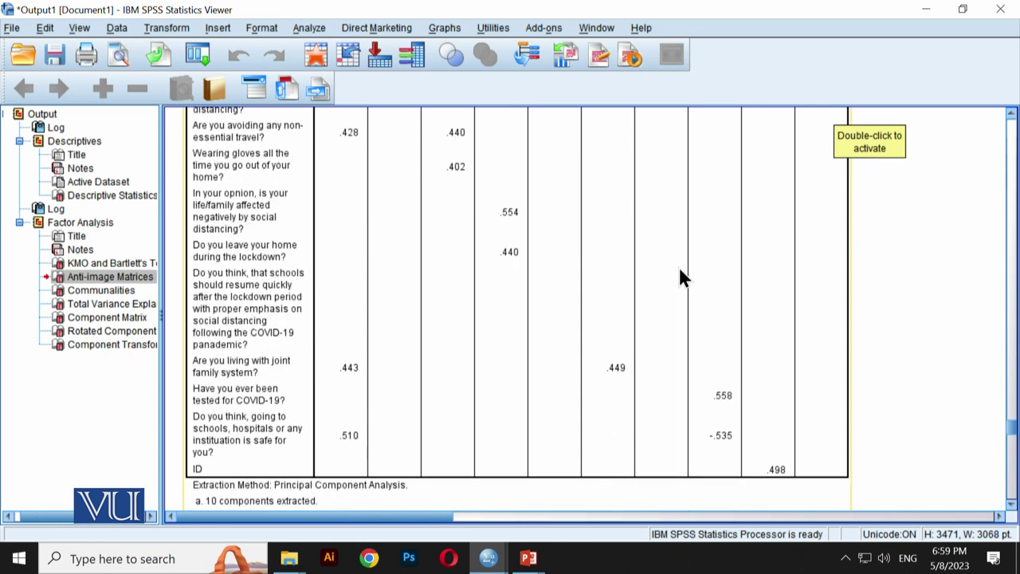
Recheck the Component Matrix column by column across components 1 to 10, including the component on which ID loads
{"action": "scroll", "coordinate": [681, 277], "scroll_direction": "up", "scroll_amount": 15}
{"action": "scroll", "coordinate": [681, 276], "scroll_direction": "up", "scroll_amount": 3}
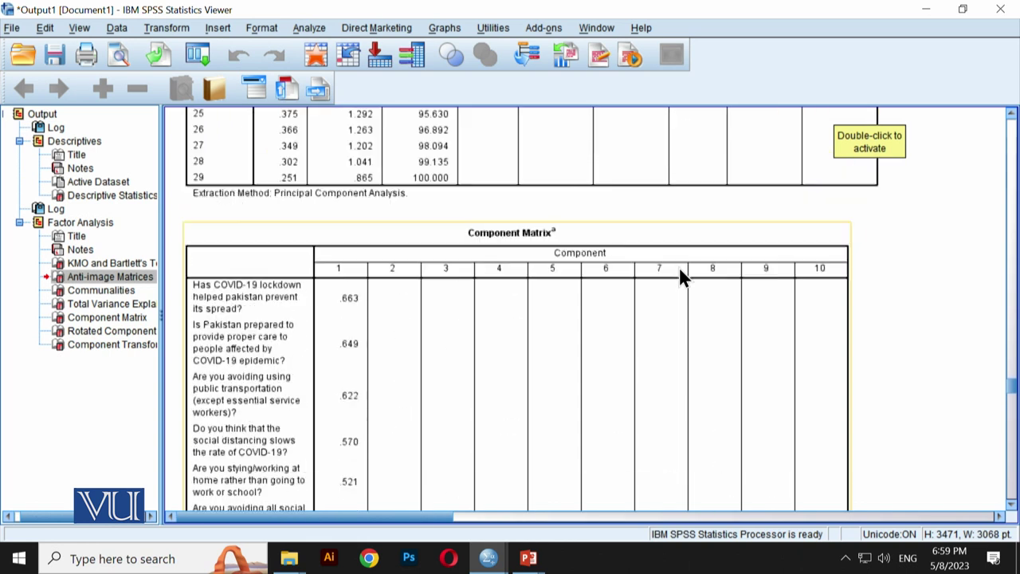
{"action": "scroll", "coordinate": [681, 276], "scroll_direction": "down", "scroll_amount": 15}
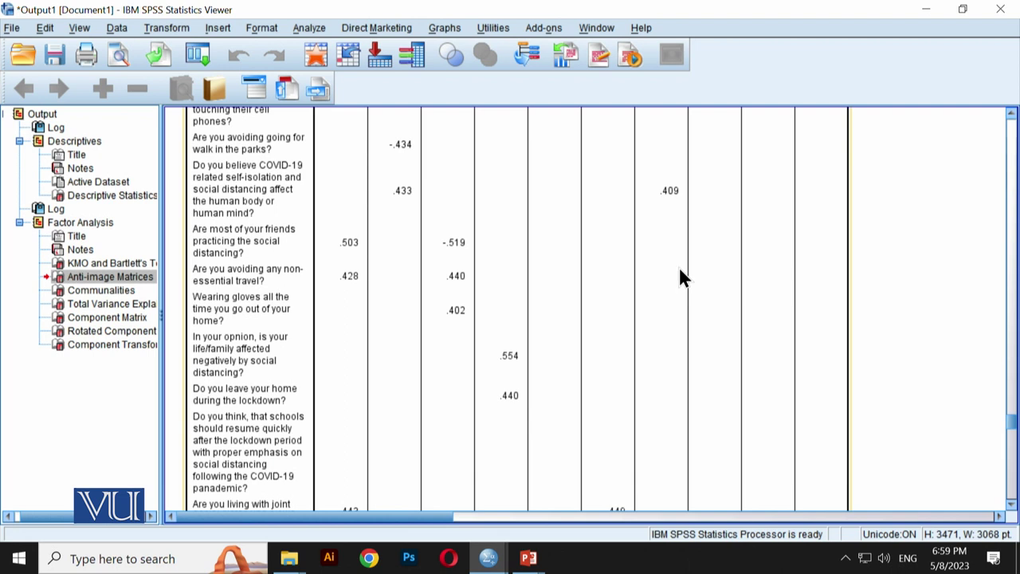
{"action": "scroll", "coordinate": [682, 277], "scroll_direction": "down", "scroll_amount": 2}
{"action": "scroll", "coordinate": [681, 276], "scroll_direction": "down", "scroll_amount": 4}
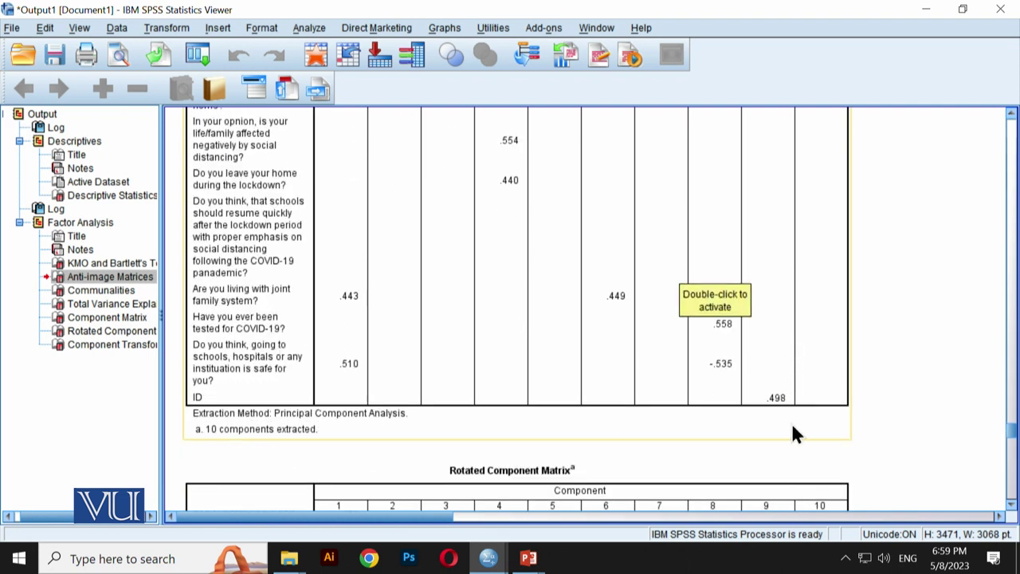
{"action": "scroll", "coordinate": [784, 397], "scroll_direction": "up", "scroll_amount": 20}
{"action": "scroll", "coordinate": [784, 396], "scroll_direction": "down", "scroll_amount": 20}
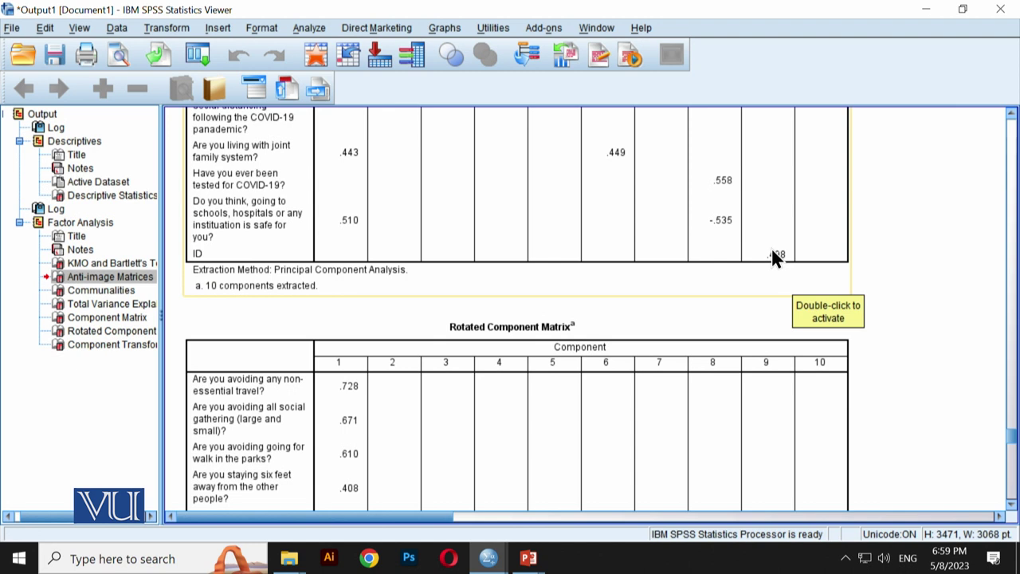
Examine the Rotated Component Matrix for survey items loading on component 1, including the cross-loading public transportation and grocery store items
{"action": "scroll", "coordinate": [768, 302], "scroll_direction": "down", "scroll_amount": 4}
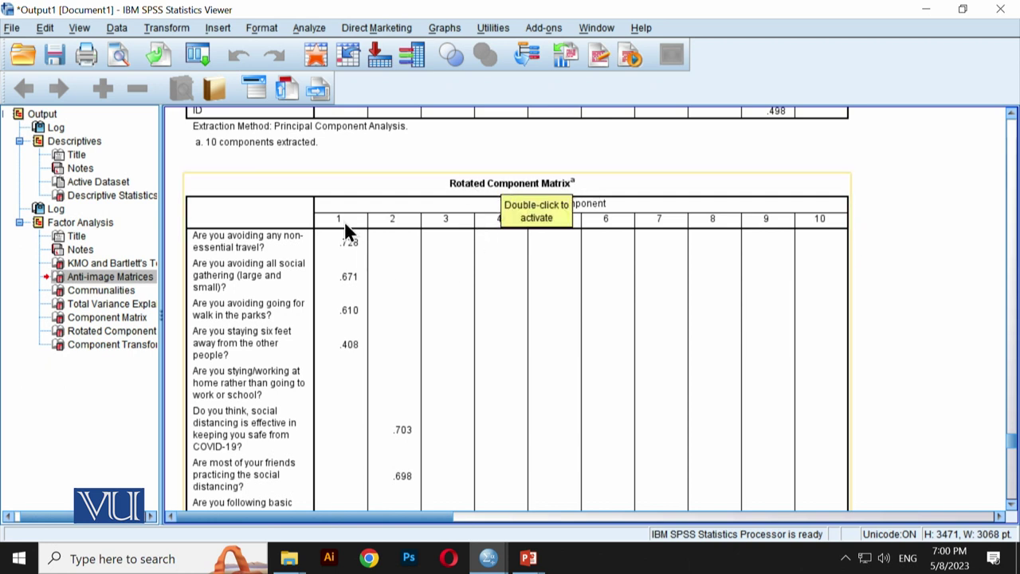
{"action": "scroll", "coordinate": [343, 223], "scroll_direction": "down", "scroll_amount": 10}
{"action": "scroll", "coordinate": [343, 223], "scroll_direction": "down", "scroll_amount": 5}
{"action": "scroll", "coordinate": [343, 223], "scroll_direction": "up", "scroll_amount": 15}
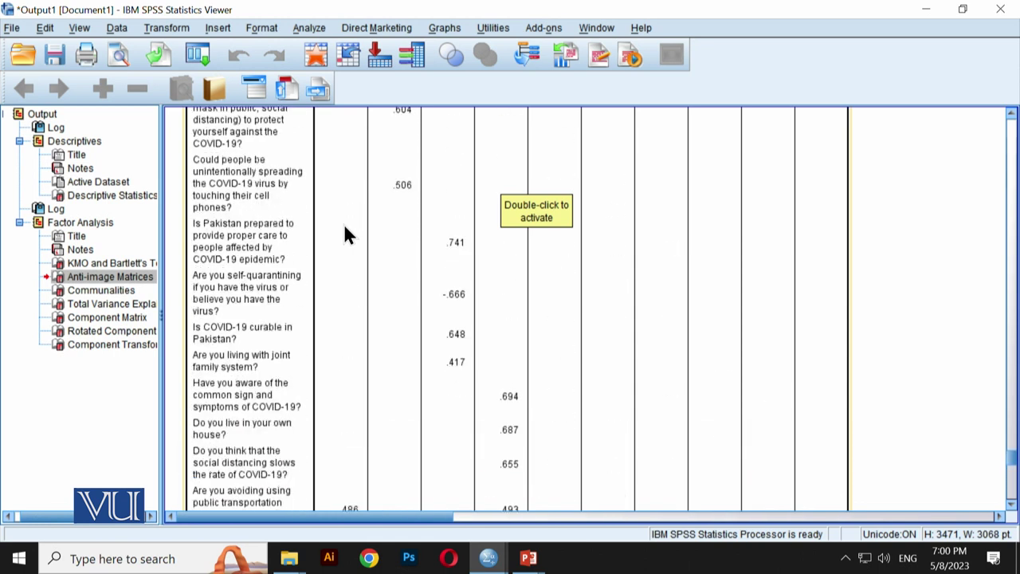
{"action": "scroll", "coordinate": [345, 229], "scroll_direction": "up", "scroll_amount": 8}
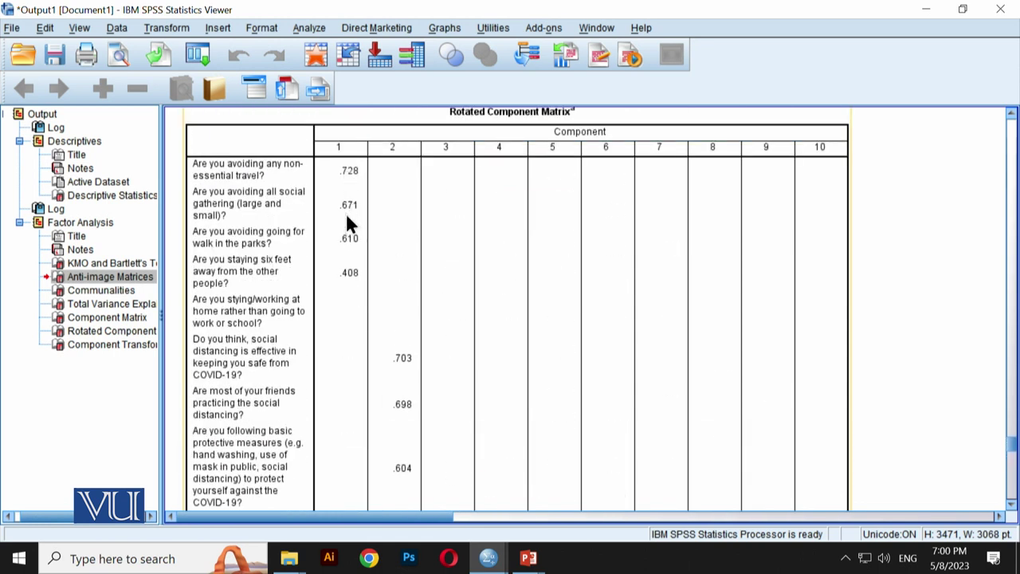
{"action": "scroll", "coordinate": [348, 271], "scroll_direction": "down", "scroll_amount": 10}
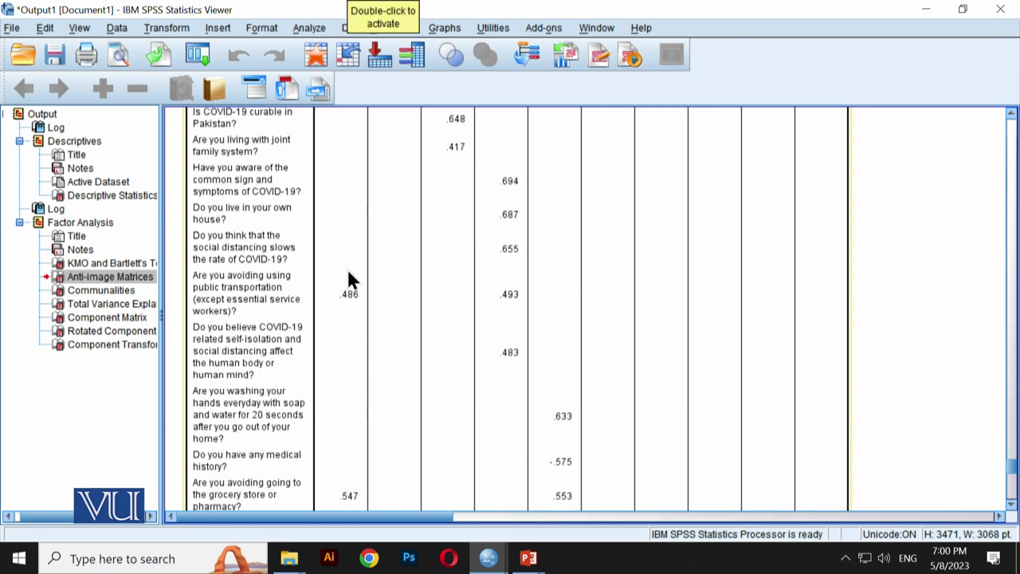
{"action": "scroll", "coordinate": [348, 278], "scroll_direction": "down", "scroll_amount": 2}
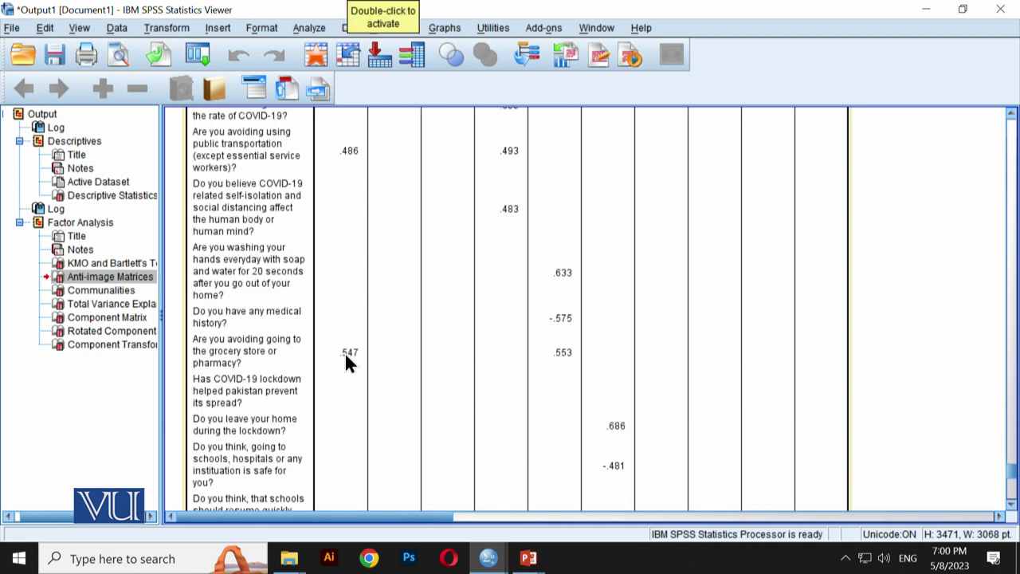
{"action": "scroll", "coordinate": [345, 357], "scroll_direction": "up", "scroll_amount": 12}
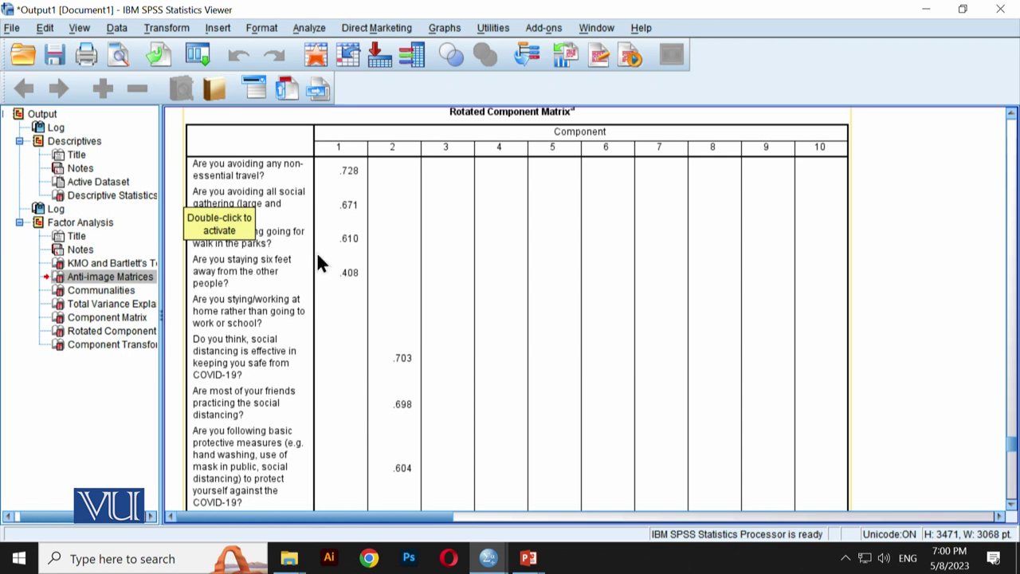
{"action": "scroll", "coordinate": [301, 265], "scroll_direction": "down", "scroll_amount": 10}
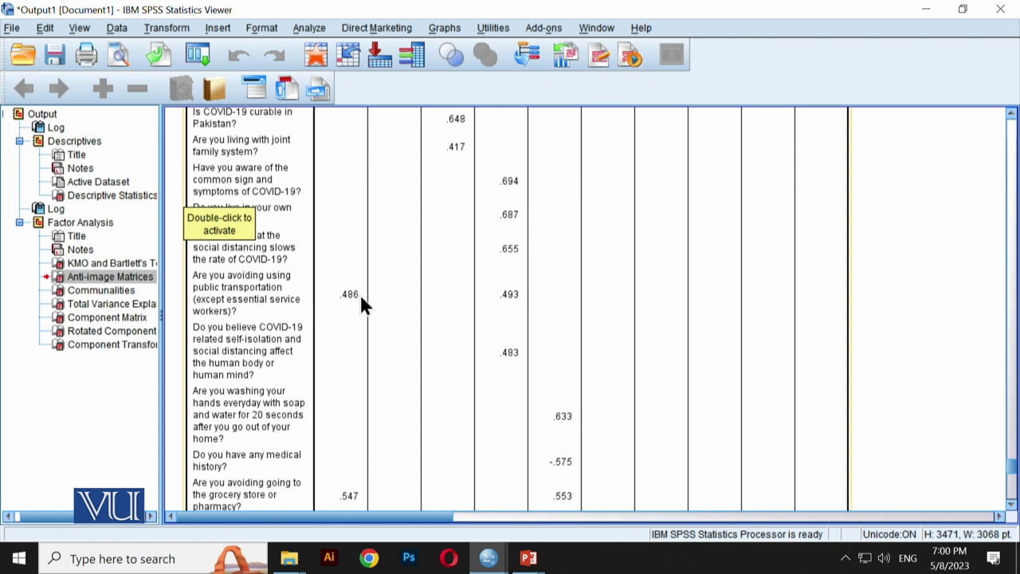
{"action": "scroll", "coordinate": [361, 300], "scroll_direction": "down", "scroll_amount": 3}
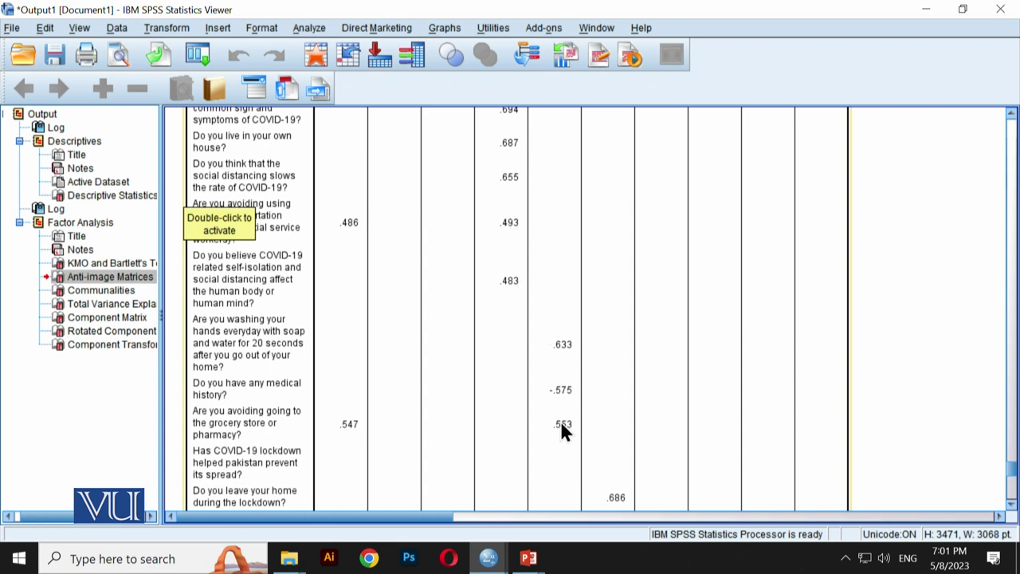
Read the rotated loadings on the remaining components down to ID, and view the Component Transformation Matrix
{"action": "scroll", "coordinate": [561, 426], "scroll_direction": "up", "scroll_amount": 15}
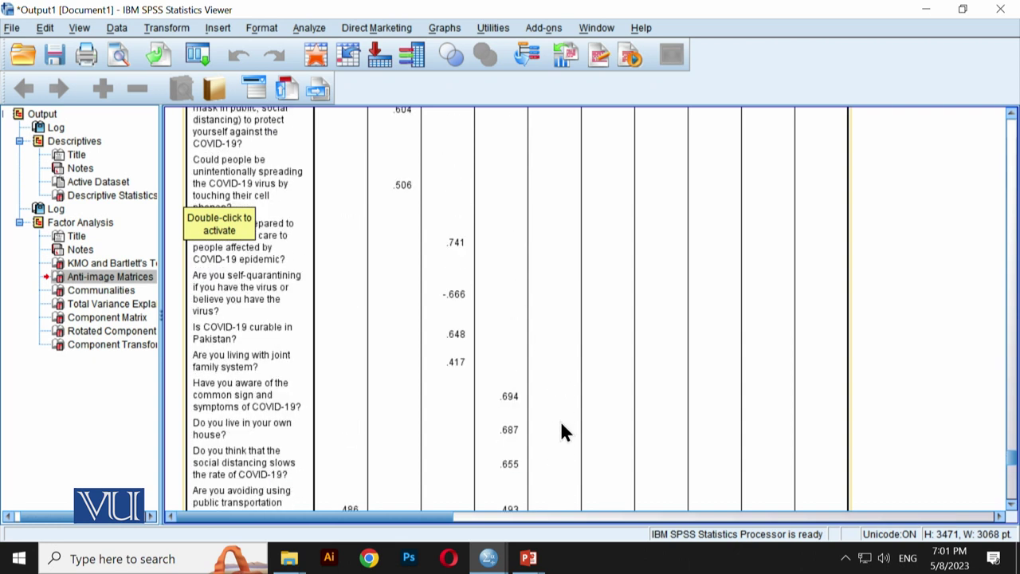
{"action": "scroll", "coordinate": [561, 426], "scroll_direction": "down", "scroll_amount": 15}
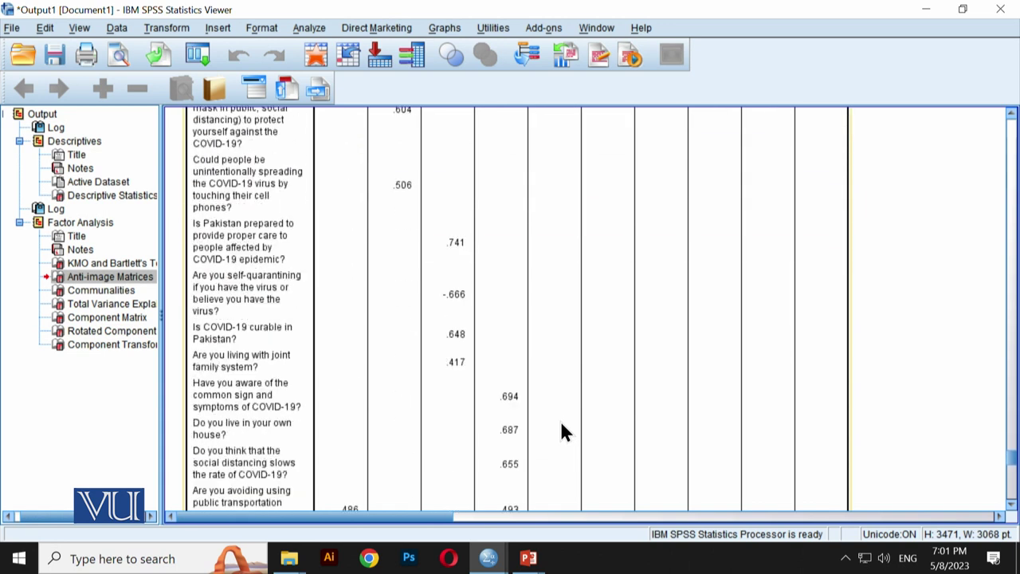
{"action": "scroll", "coordinate": [562, 431], "scroll_direction": "down", "scroll_amount": 5}
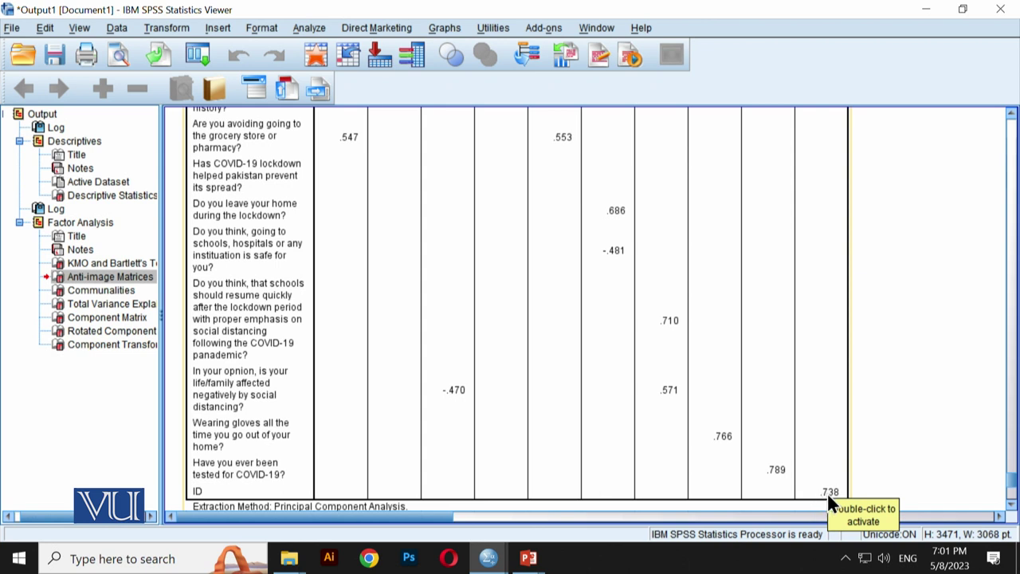
{"action": "scroll", "coordinate": [829, 491], "scroll_direction": "up", "scroll_amount": 10}
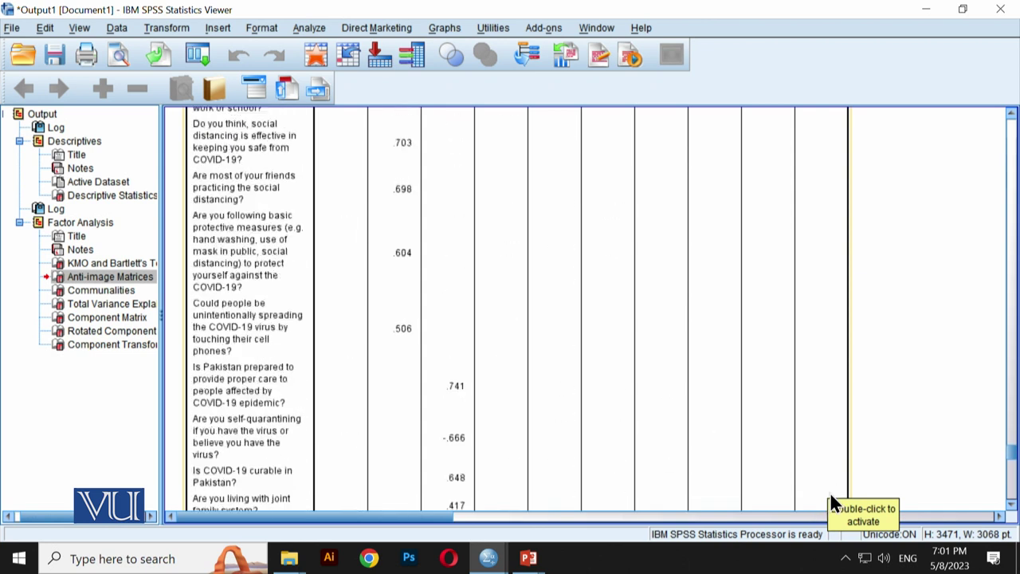
{"action": "scroll", "coordinate": [831, 498], "scroll_direction": "up", "scroll_amount": 3}
{"action": "scroll", "coordinate": [831, 497], "scroll_direction": "down", "scroll_amount": 12}
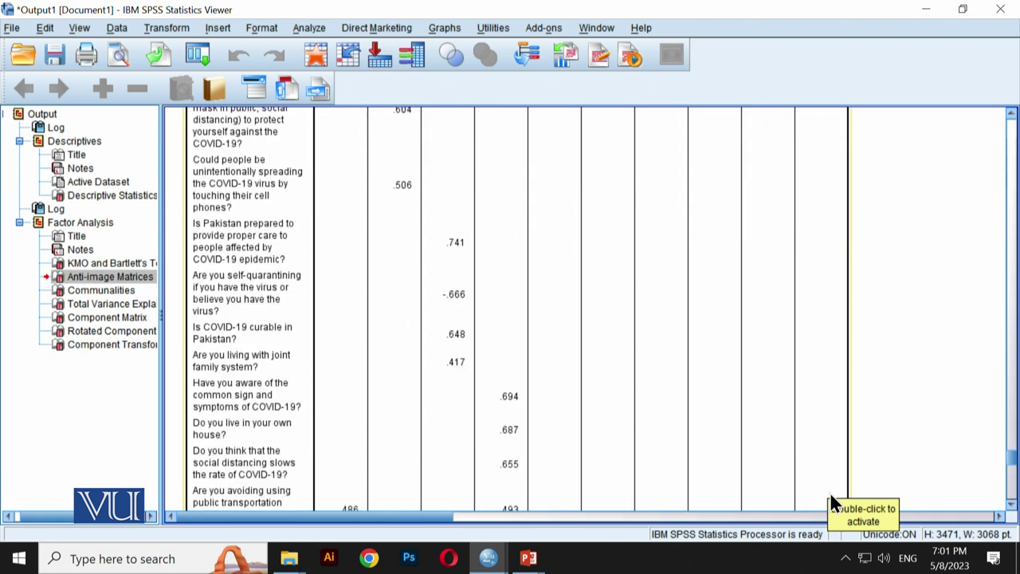
{"action": "scroll", "coordinate": [829, 492], "scroll_direction": "down", "scroll_amount": 8}
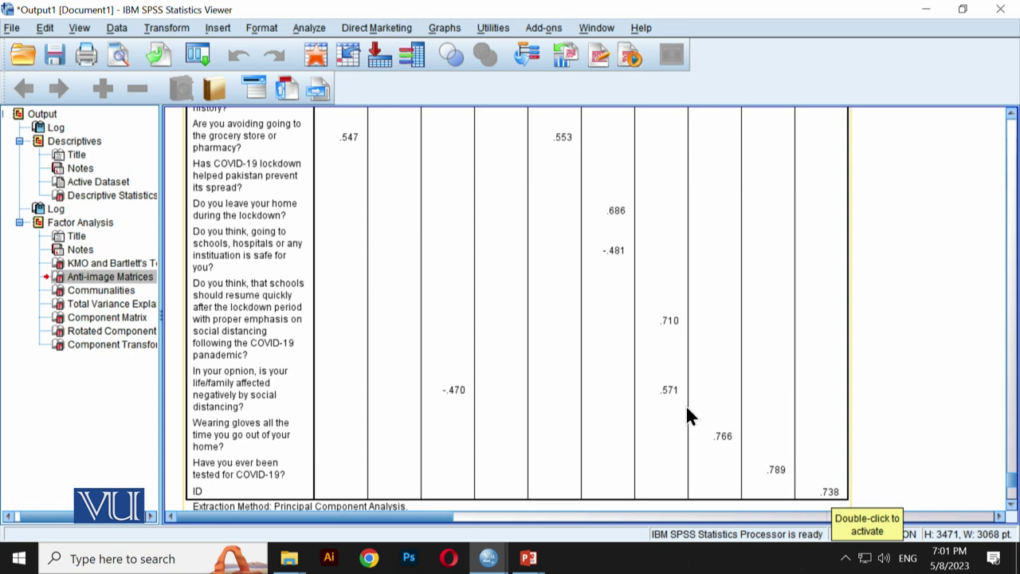
{"action": "scroll", "coordinate": [707, 410], "scroll_direction": "down", "scroll_amount": 8}
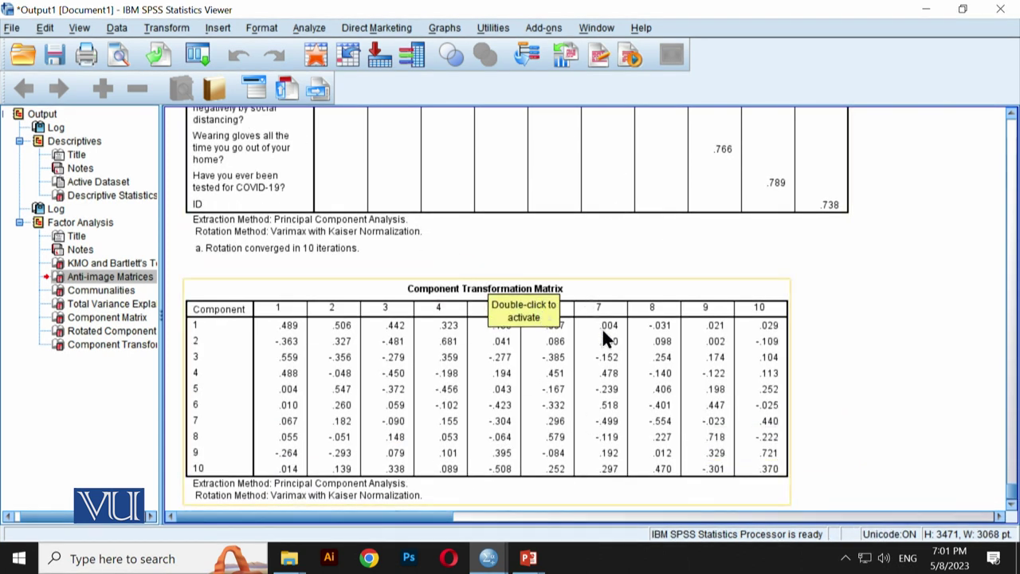
{"action": "scroll", "coordinate": [612, 374], "scroll_direction": "down", "scroll_amount": 1}
Skim back through the factor analysis tables and command syntax to the Descriptive Statistics table of the survey items
{"action": "scroll", "coordinate": [614, 382], "scroll_direction": "up", "scroll_amount": 20}
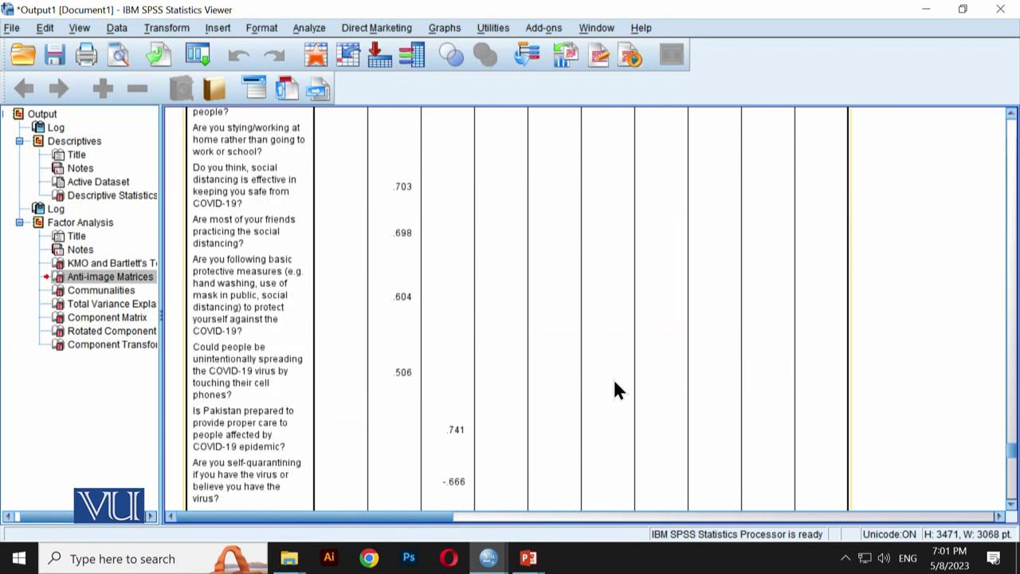
{"action": "scroll", "coordinate": [614, 383], "scroll_direction": "up", "scroll_amount": 20}
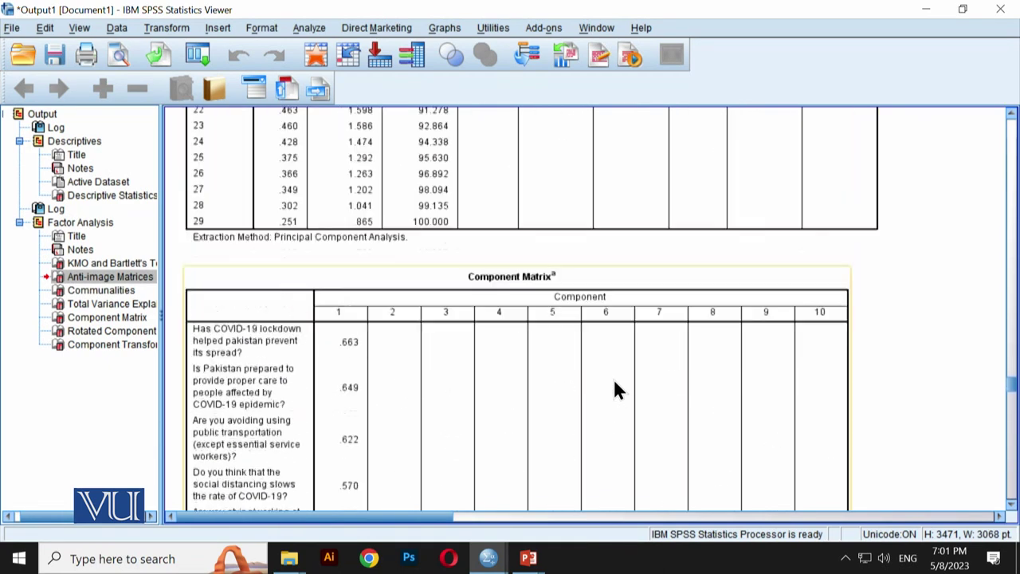
{"action": "scroll", "coordinate": [613, 389], "scroll_direction": "up", "scroll_amount": 20}
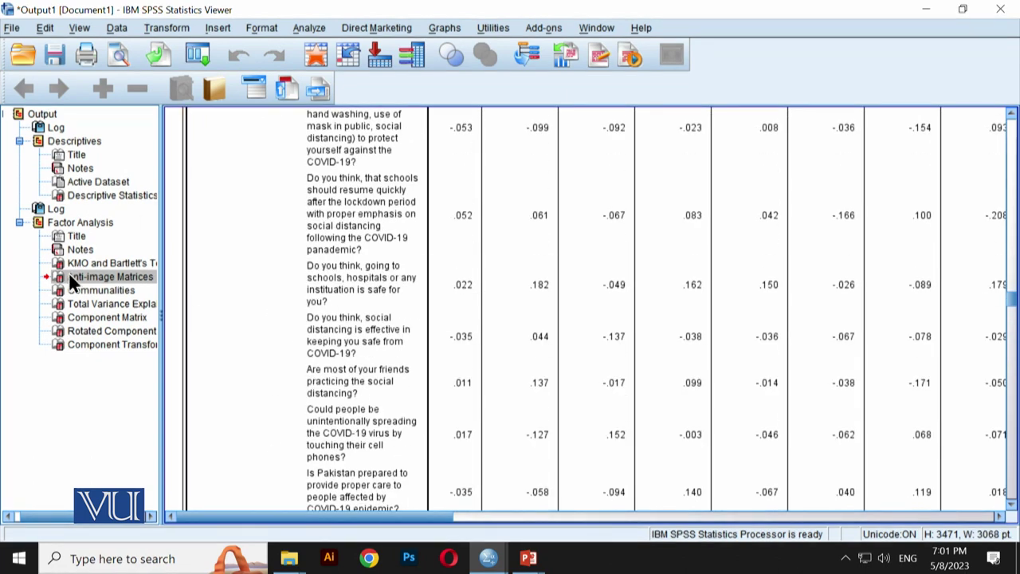
{"action": "scroll", "coordinate": [446, 334], "scroll_direction": "up", "scroll_amount": 5}
{"action": "scroll", "coordinate": [449, 339], "scroll_direction": "up", "scroll_amount": 20}
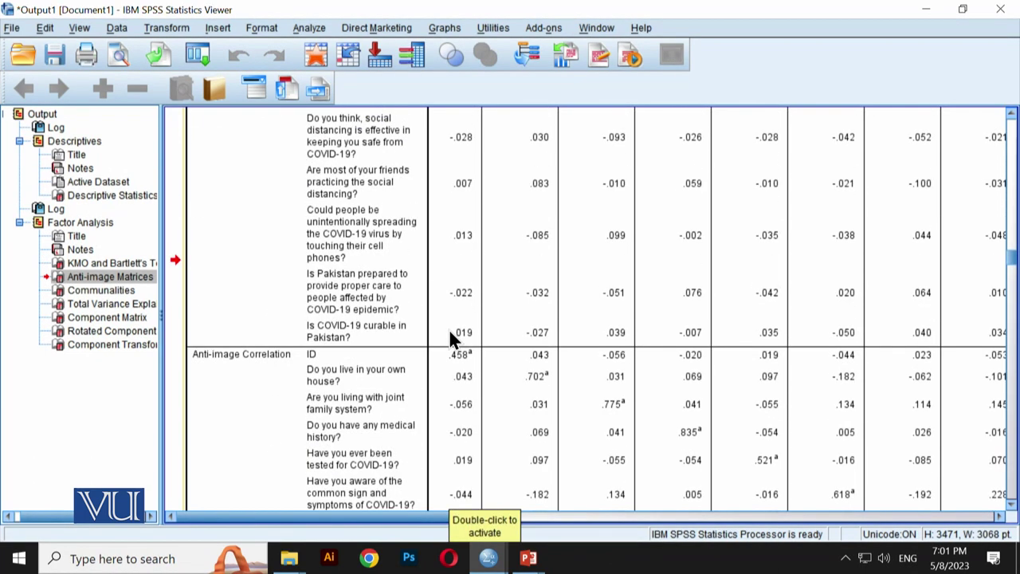
{"action": "scroll", "coordinate": [450, 341], "scroll_direction": "up", "scroll_amount": 20}
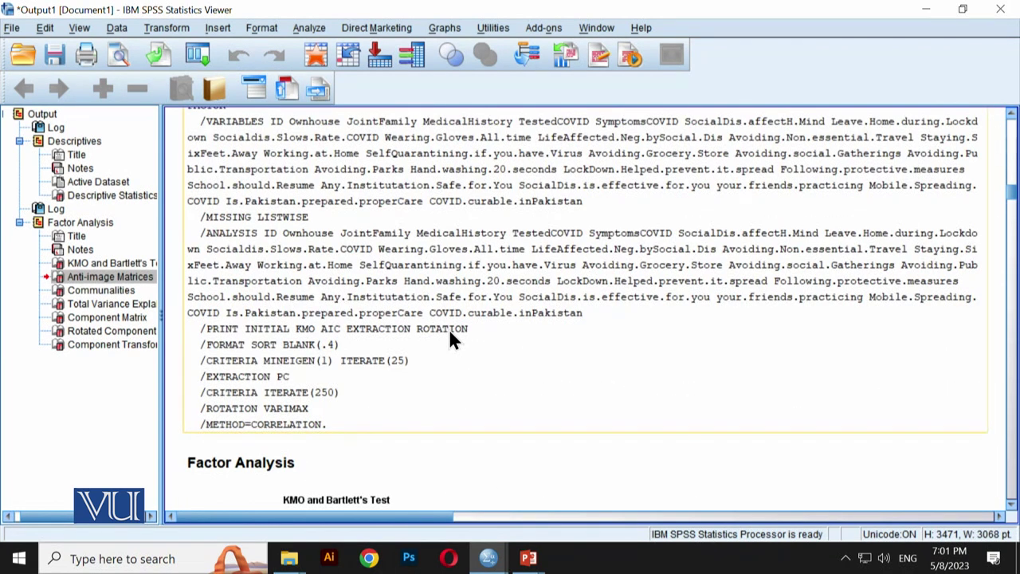
{"action": "scroll", "coordinate": [450, 340], "scroll_direction": "up", "scroll_amount": 12}
{"action": "scroll", "coordinate": [449, 333], "scroll_direction": "up", "scroll_amount": 12}
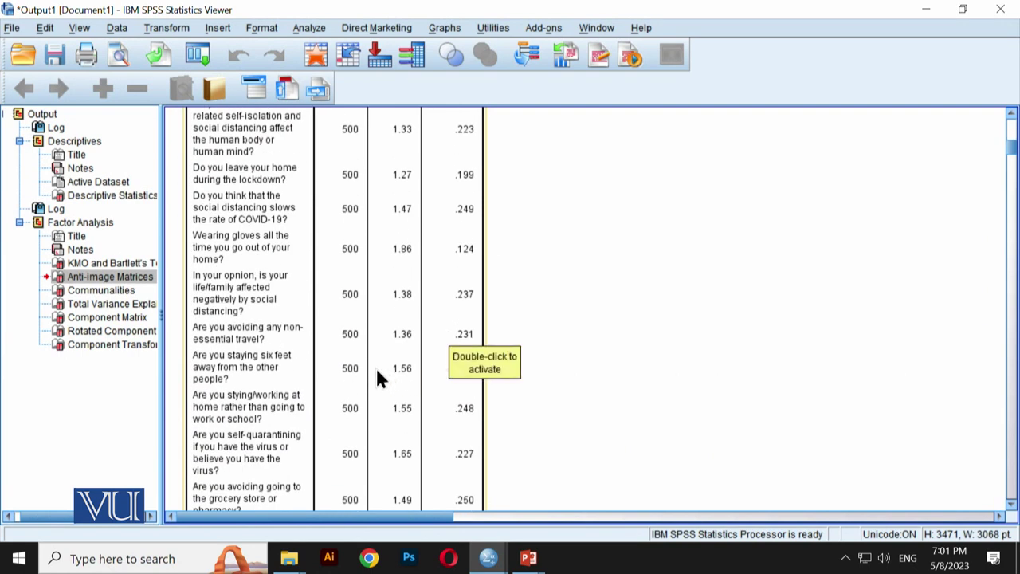
Reopen the Factor Analysis setup and remove ID from the analysis variables
{"action": "left_click", "coordinate": [307, 28]}
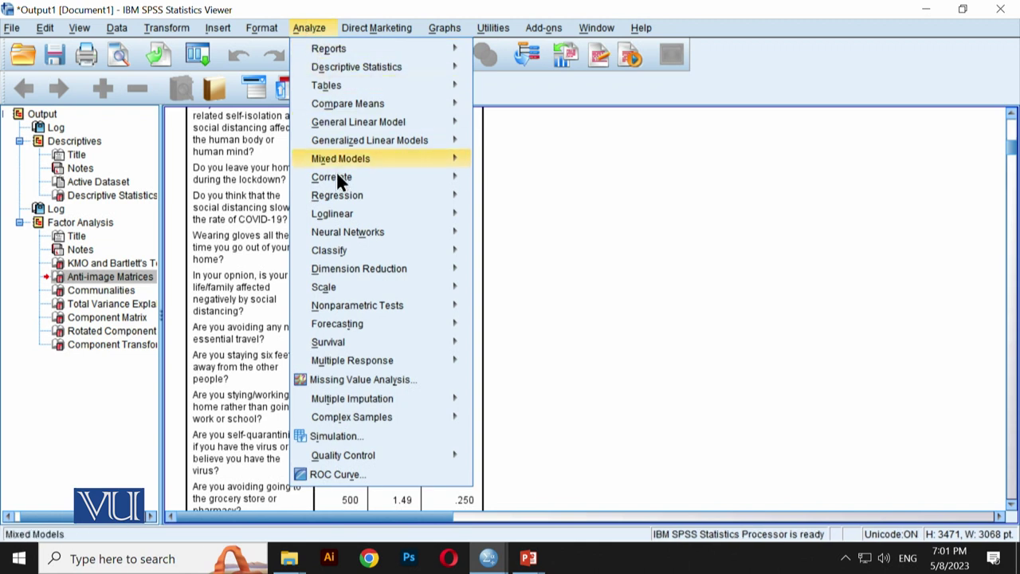
{"action": "mouse_move", "coordinate": [360, 268]}
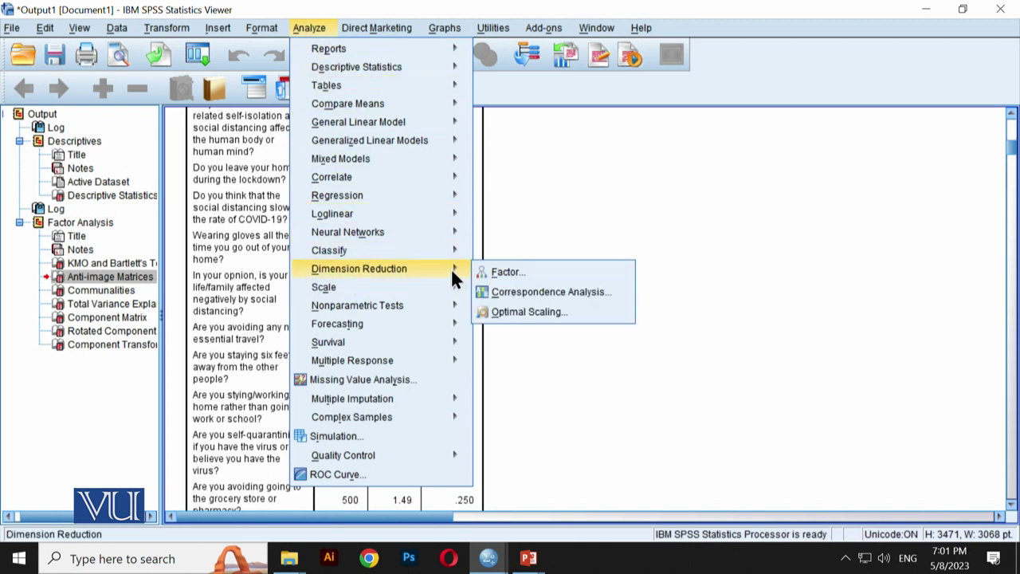
{"action": "left_click", "coordinate": [495, 271]}
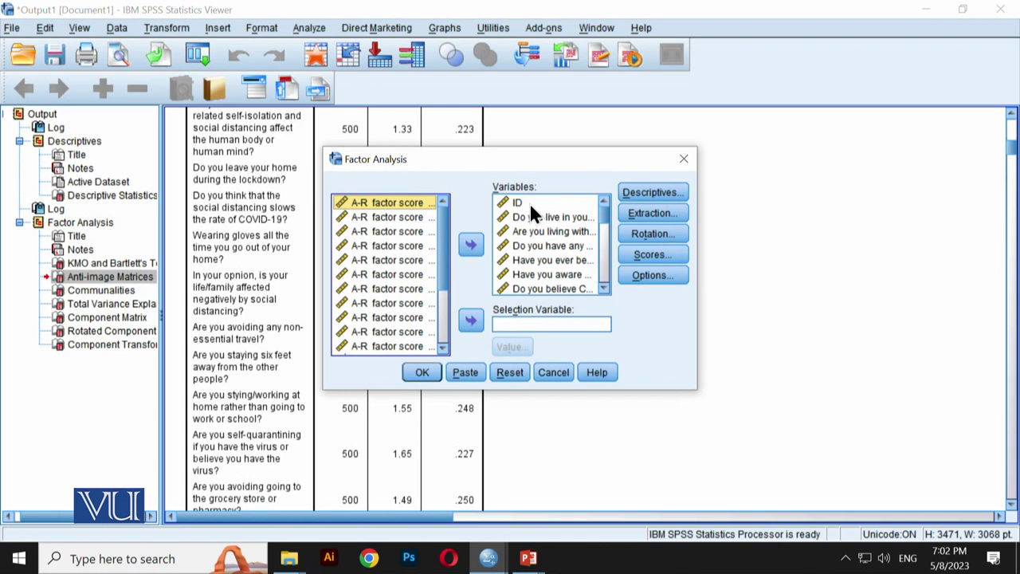
{"action": "left_click", "coordinate": [518, 202]}
{"action": "left_click", "coordinate": [478, 250]}
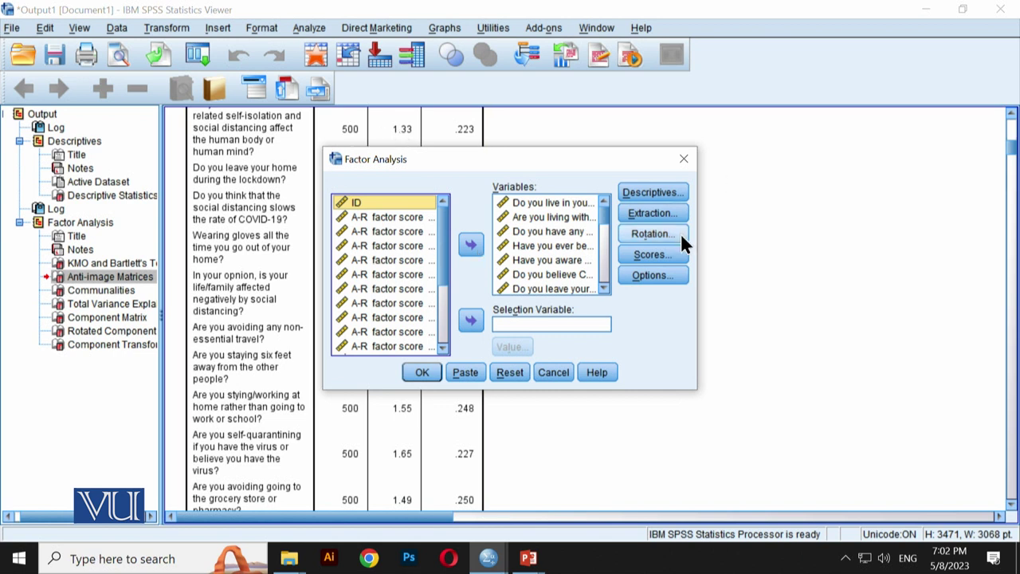
Add a scree plot to the principal components extraction output and run the factor analysis
{"action": "left_click", "coordinate": [643, 213]}
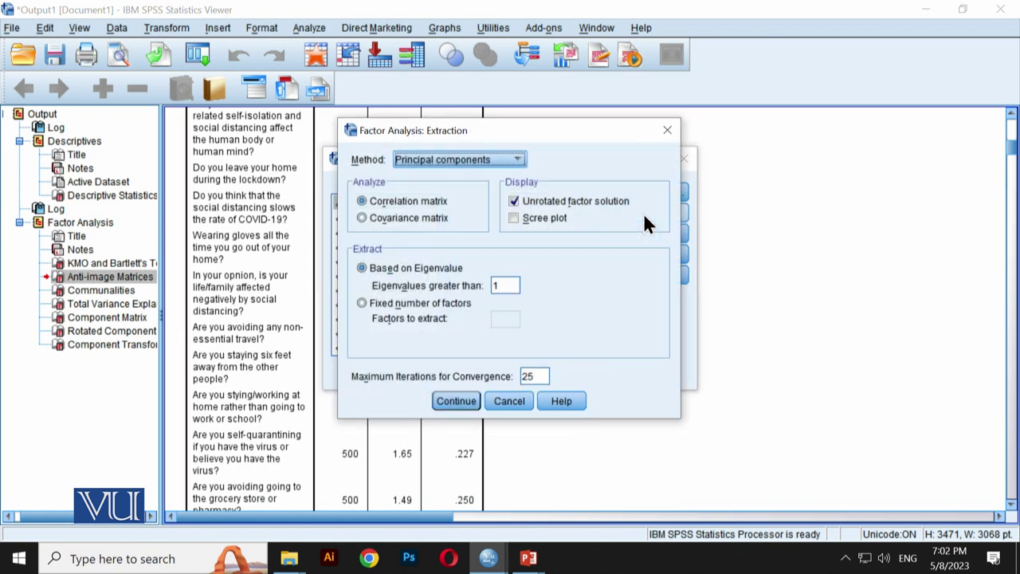
{"action": "left_click", "coordinate": [518, 216]}
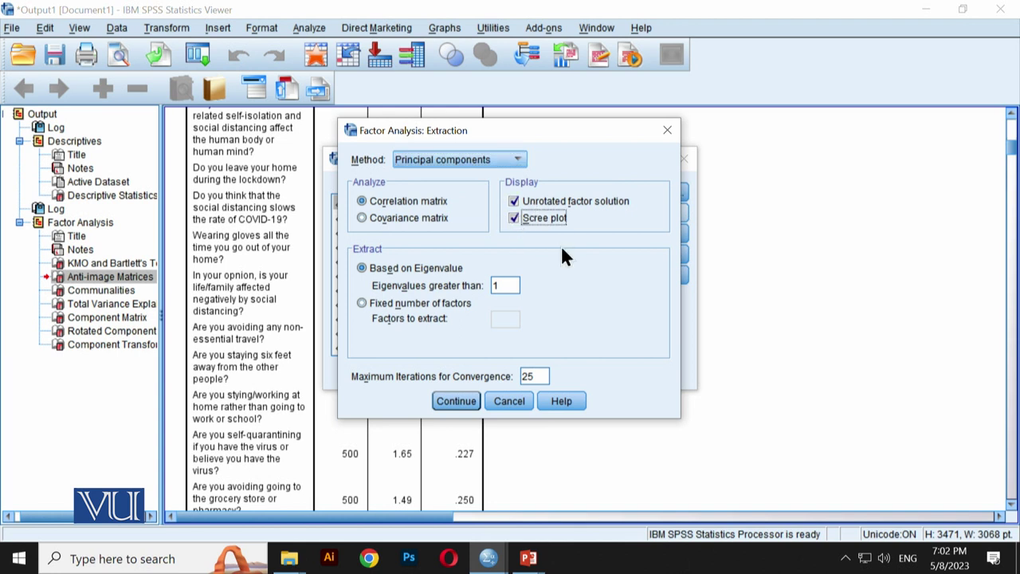
{"action": "left_click", "coordinate": [464, 401]}
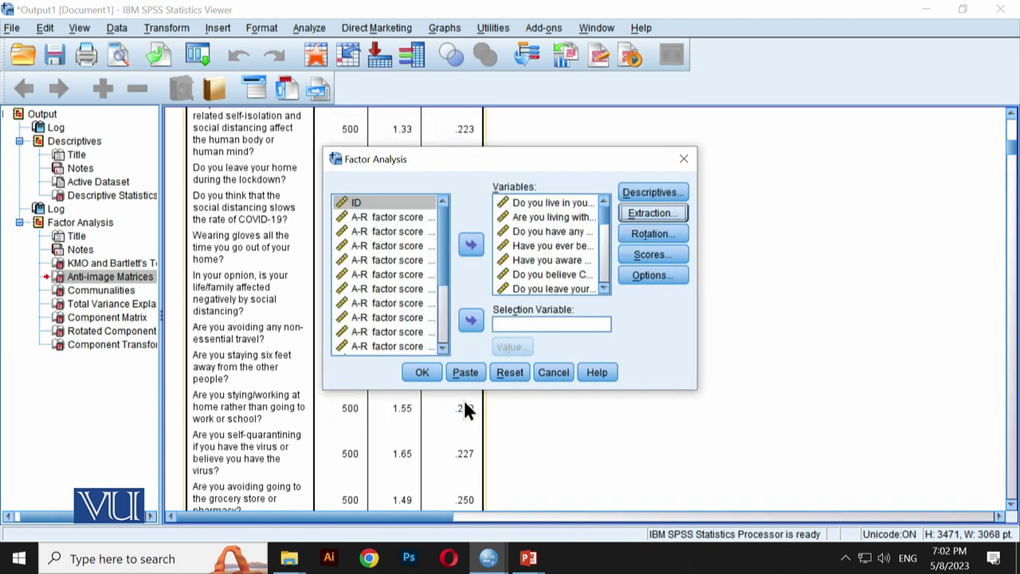
{"action": "left_click", "coordinate": [417, 369]}
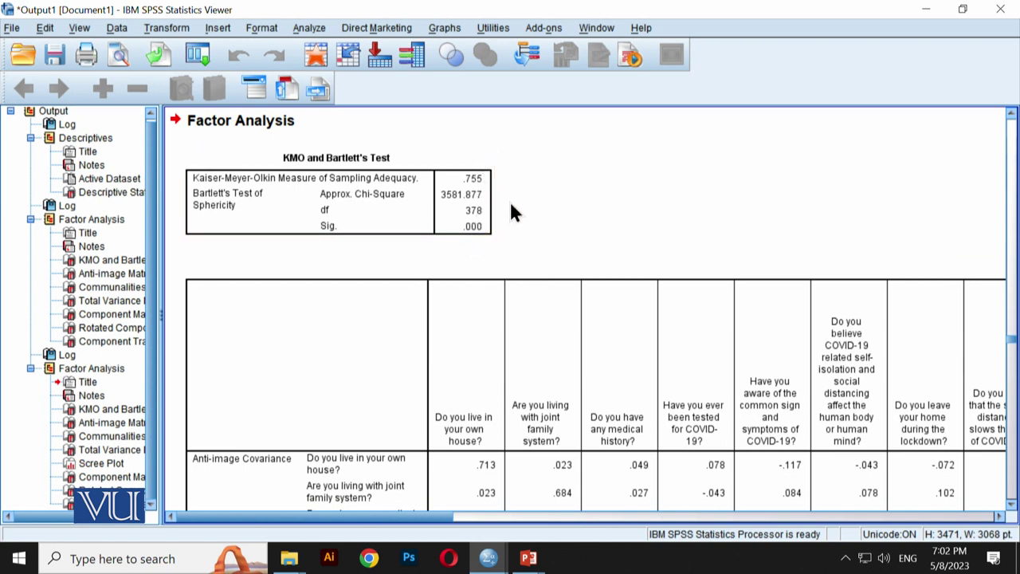
Review the new run's Anti-image Matrices and the extraction values in its Communalities table
{"action": "scroll", "coordinate": [529, 249], "scroll_direction": "down", "scroll_amount": 15}
{"action": "scroll", "coordinate": [529, 253], "scroll_direction": "down", "scroll_amount": 15}
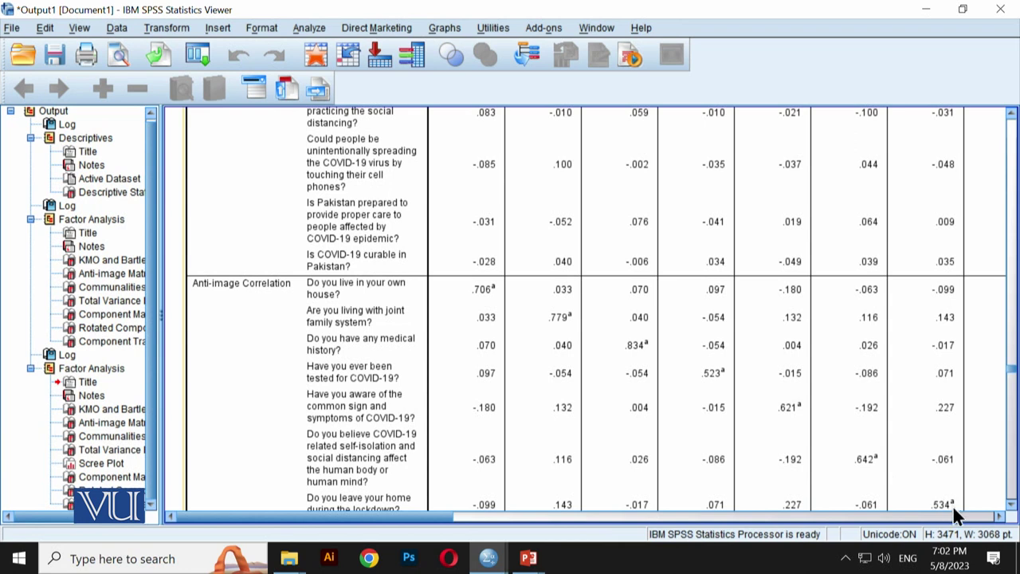
{"action": "left_click", "coordinate": [999, 516]}
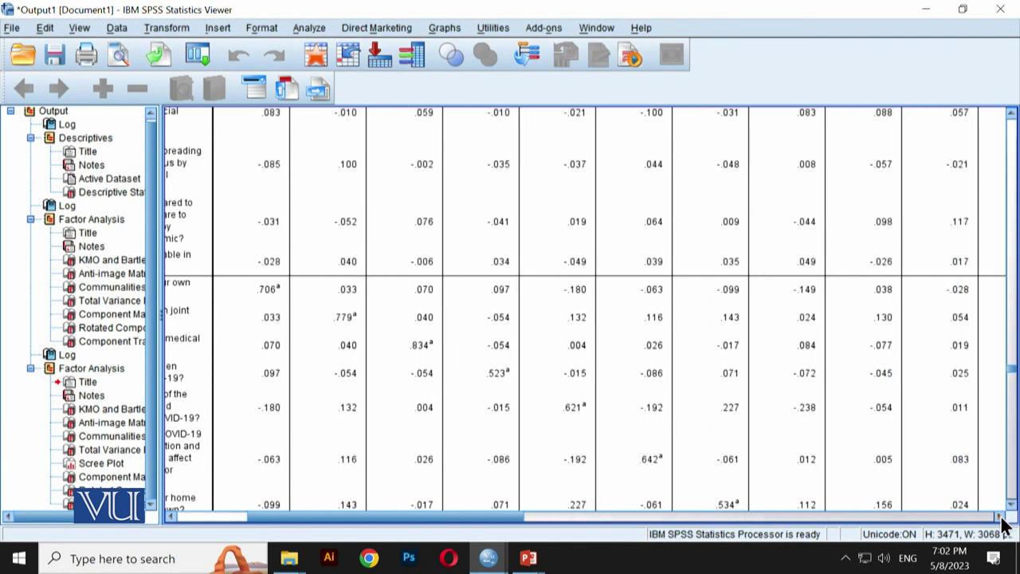
{"action": "left_click", "coordinate": [1010, 504]}
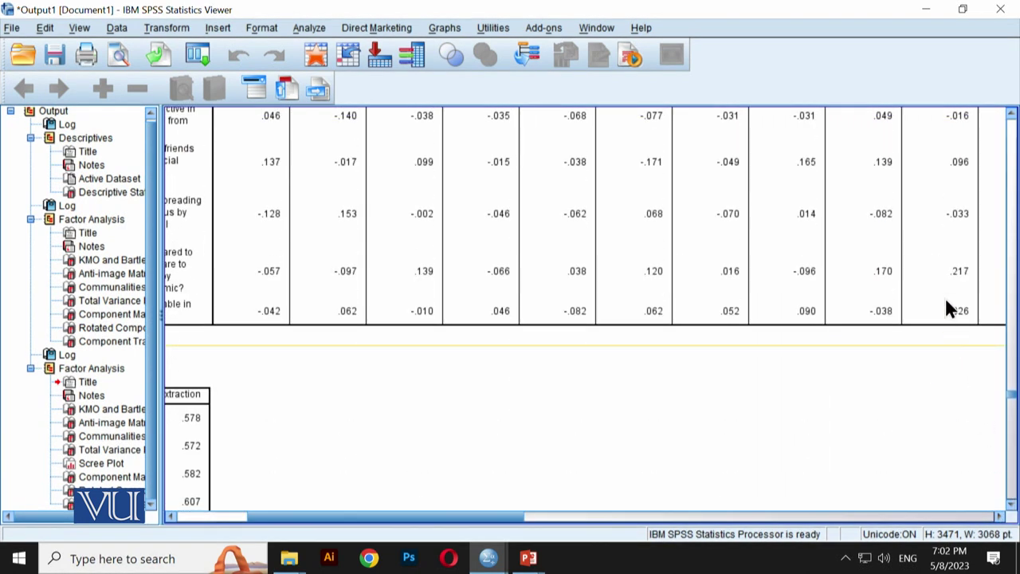
{"action": "left_click_drag", "start_coordinate": [476, 515], "coordinate": [364, 515]}
{"action": "scroll", "coordinate": [423, 466], "scroll_direction": "down", "scroll_amount": 6}
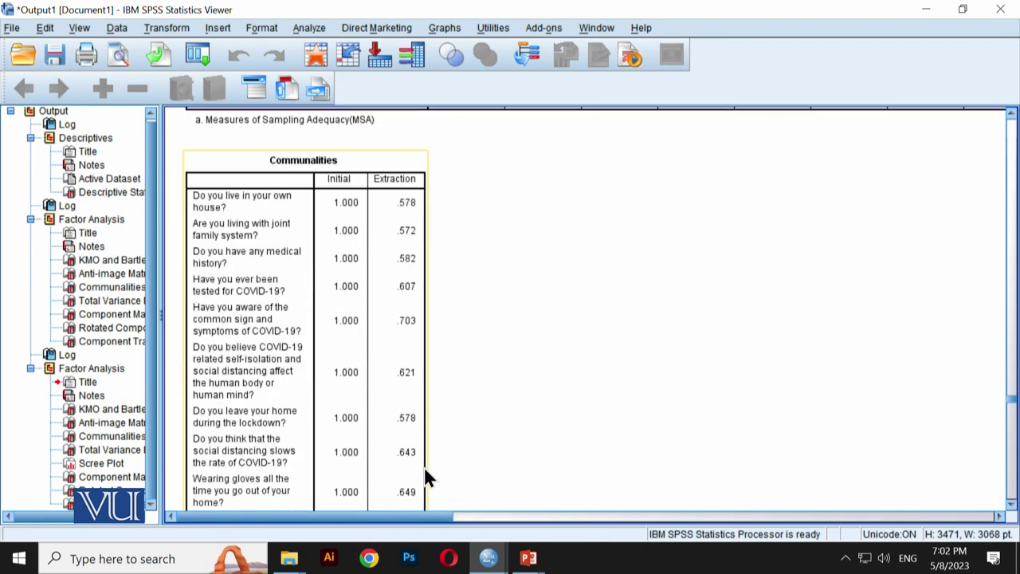
{"action": "scroll", "coordinate": [424, 466], "scroll_direction": "down", "scroll_amount": 9}
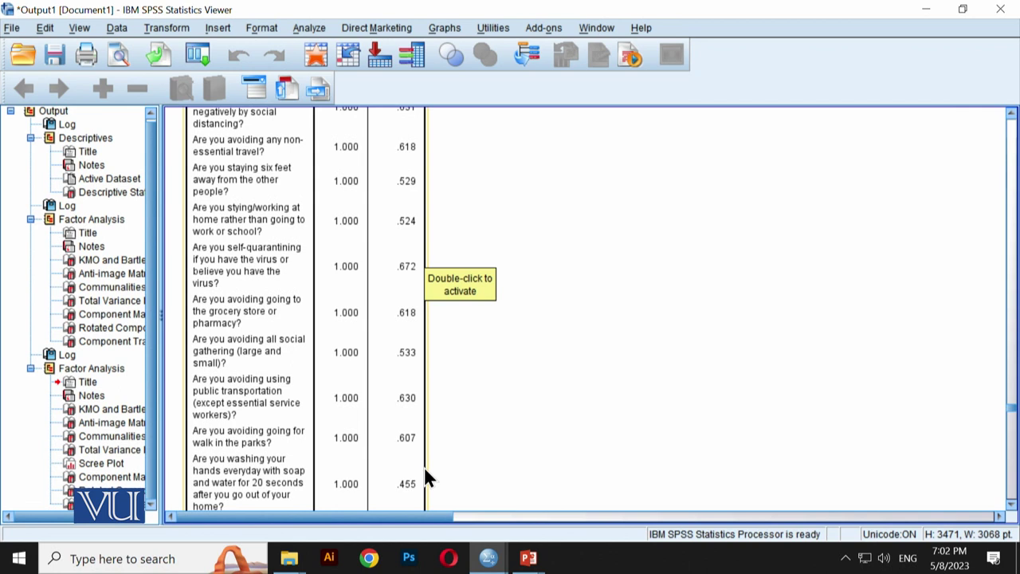
{"action": "scroll", "coordinate": [424, 471], "scroll_direction": "down", "scroll_amount": 10}
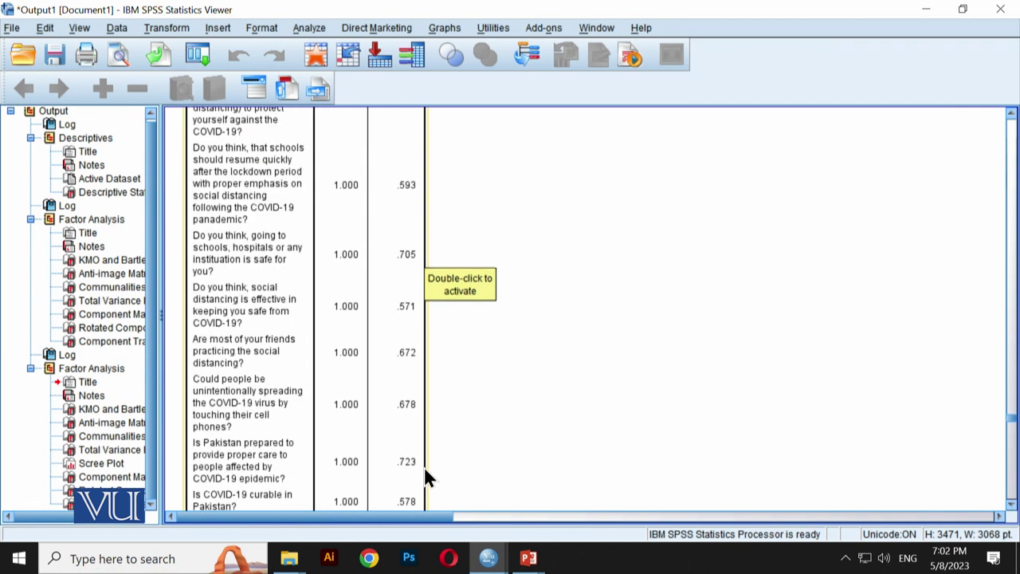
{"action": "scroll", "coordinate": [423, 470], "scroll_direction": "down", "scroll_amount": 2}
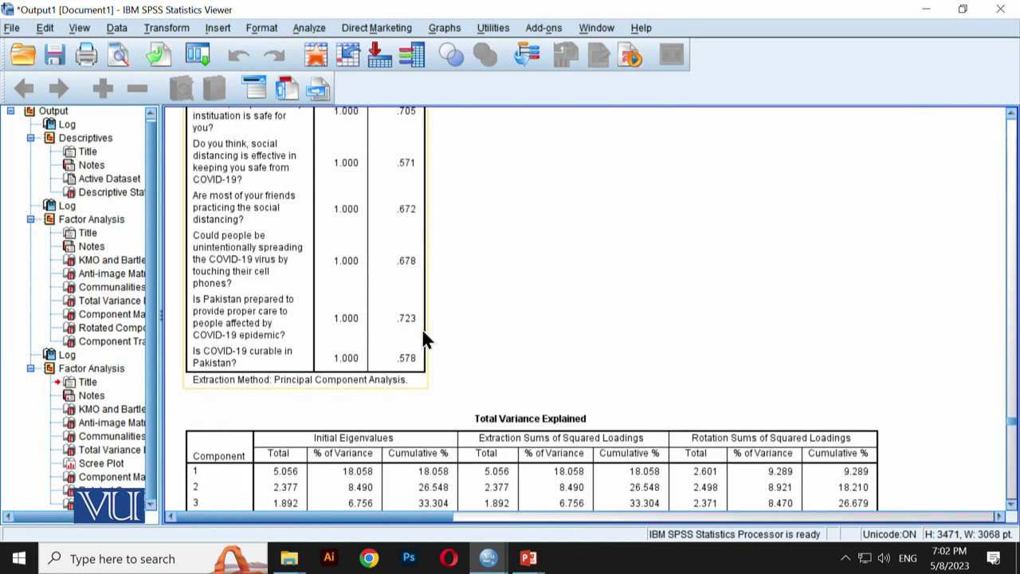
Examine the Total Variance Explained table and the Scree Plot to judge how many components to retain
{"action": "scroll", "coordinate": [422, 328], "scroll_direction": "down", "scroll_amount": 3}
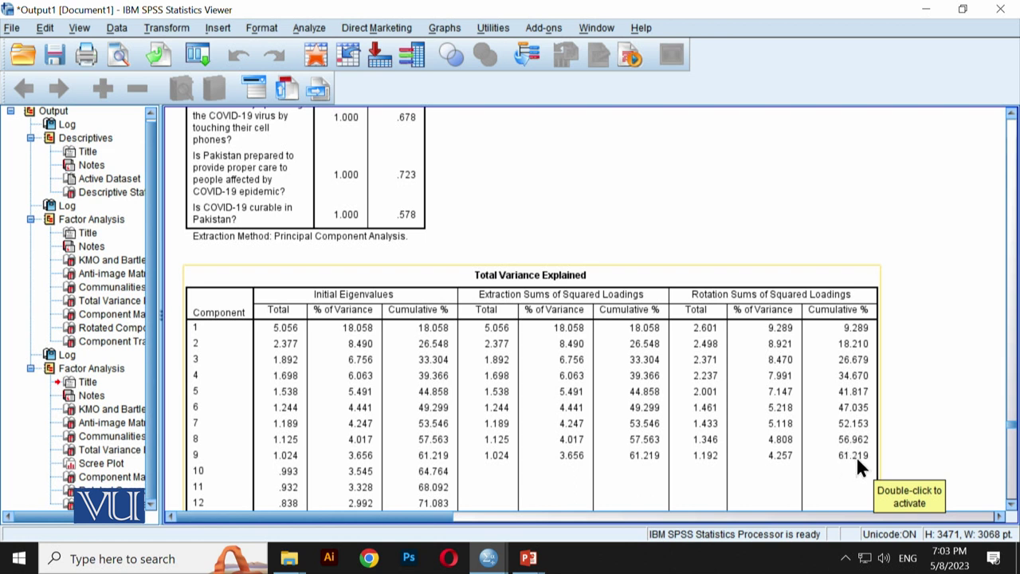
{"action": "scroll", "coordinate": [858, 463], "scroll_direction": "down", "scroll_amount": 3}
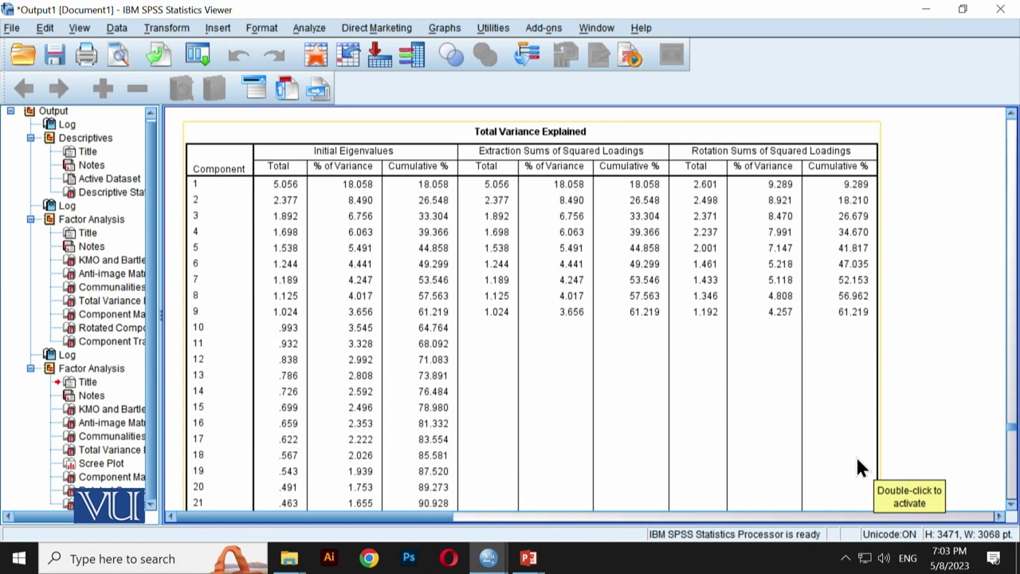
{"action": "scroll", "coordinate": [858, 469], "scroll_direction": "down", "scroll_amount": 10}
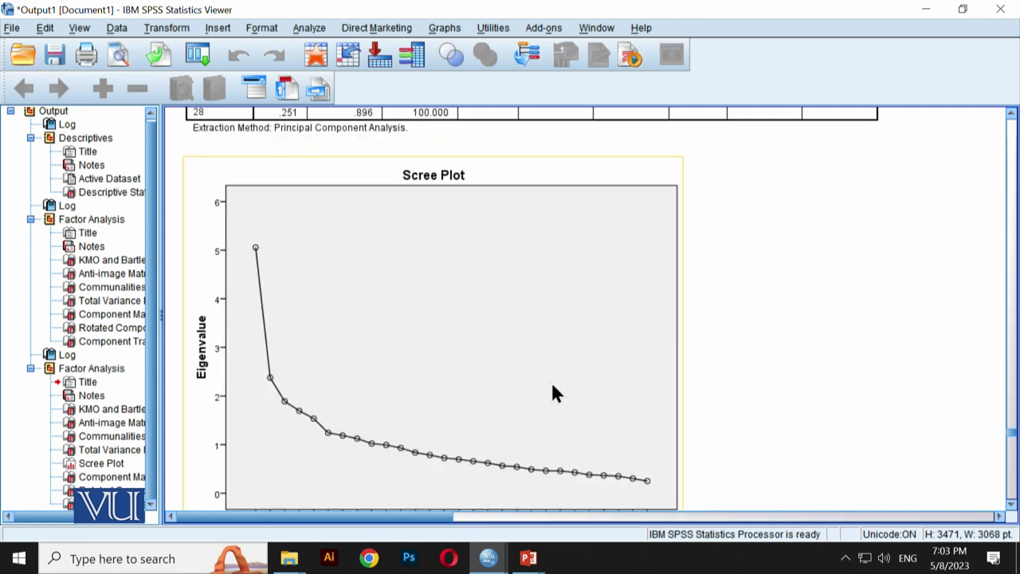
{"action": "scroll", "coordinate": [551, 382], "scroll_direction": "down", "scroll_amount": 2}
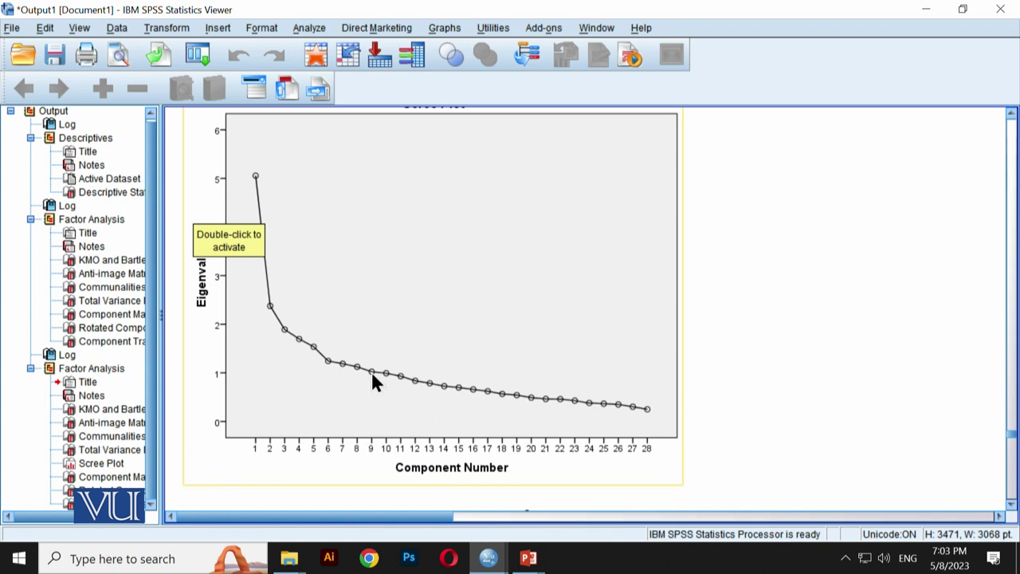
Read through the new Component Matrix and the Rotated Component Matrix down to the Component Transformation Matrix
{"action": "scroll", "coordinate": [372, 427], "scroll_direction": "down", "scroll_amount": 3}
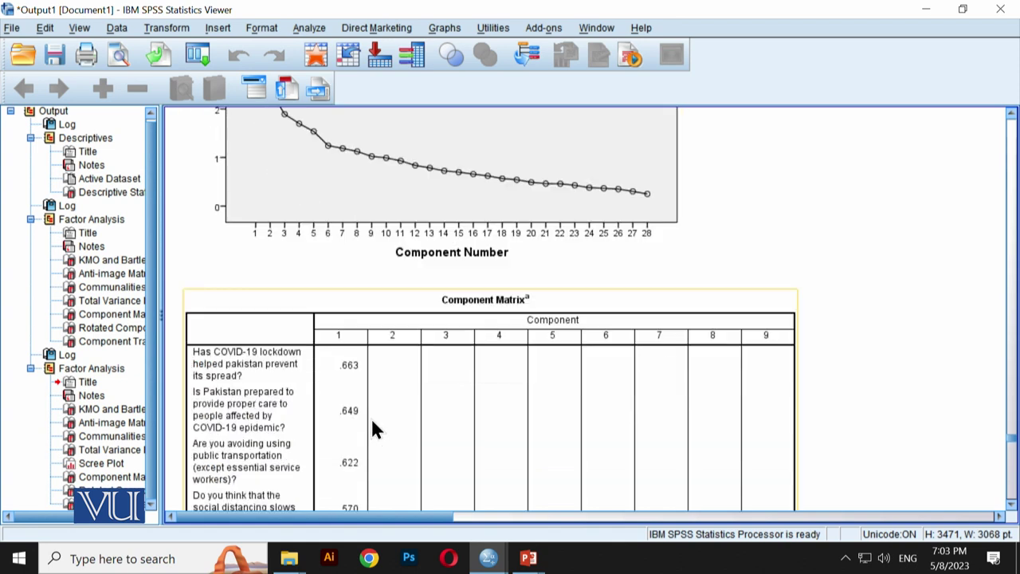
{"action": "scroll", "coordinate": [446, 336], "scroll_direction": "down", "scroll_amount": 4}
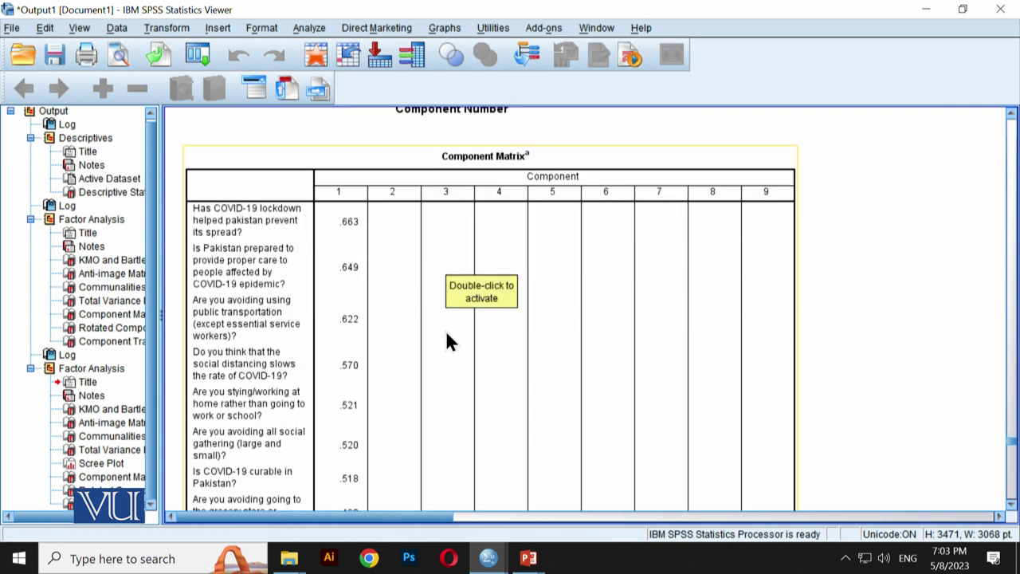
{"action": "scroll", "coordinate": [446, 336], "scroll_direction": "down", "scroll_amount": 9}
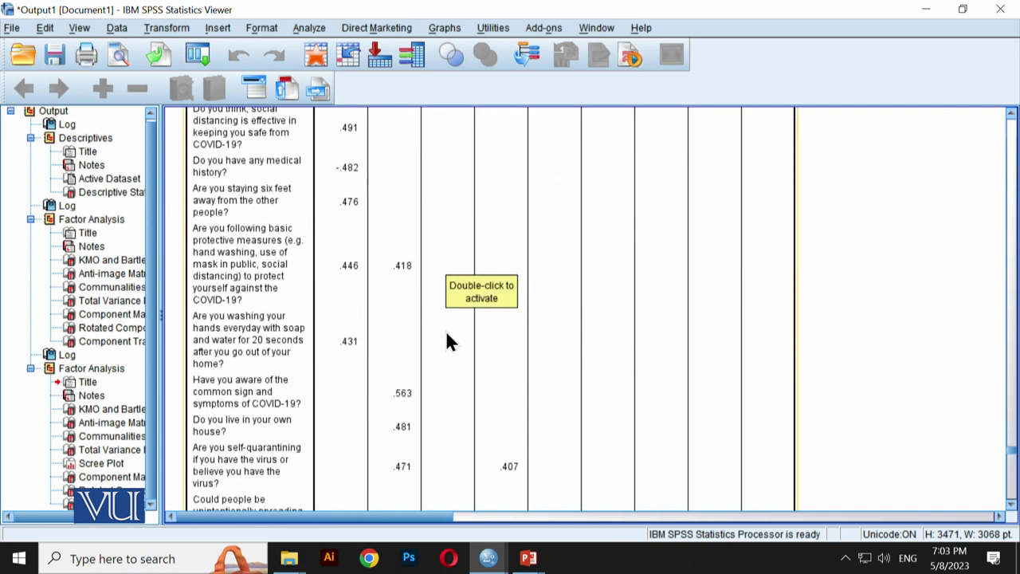
{"action": "scroll", "coordinate": [446, 337], "scroll_direction": "down", "scroll_amount": 6}
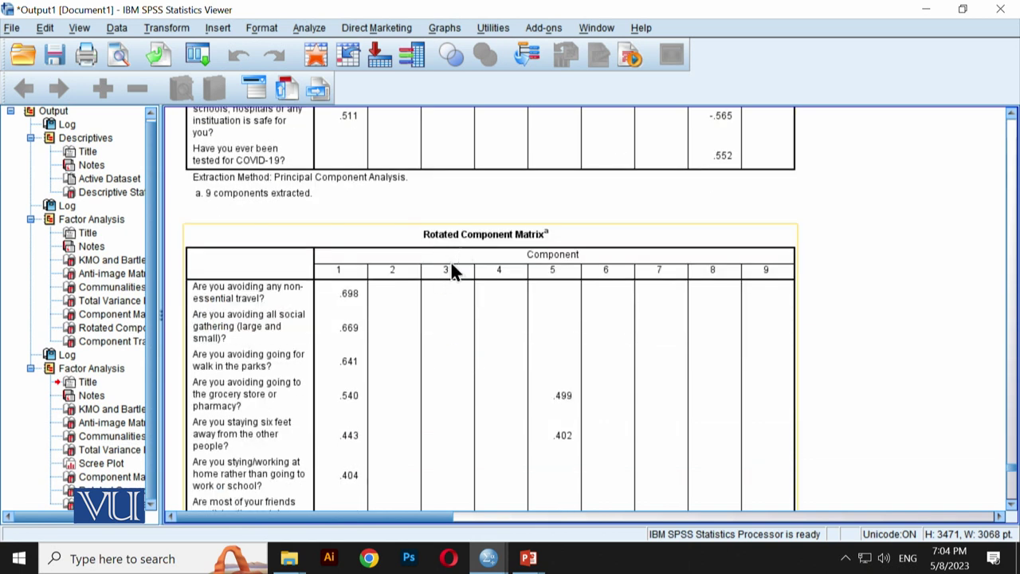
{"action": "scroll", "coordinate": [349, 356], "scroll_direction": "down", "scroll_amount": 9}
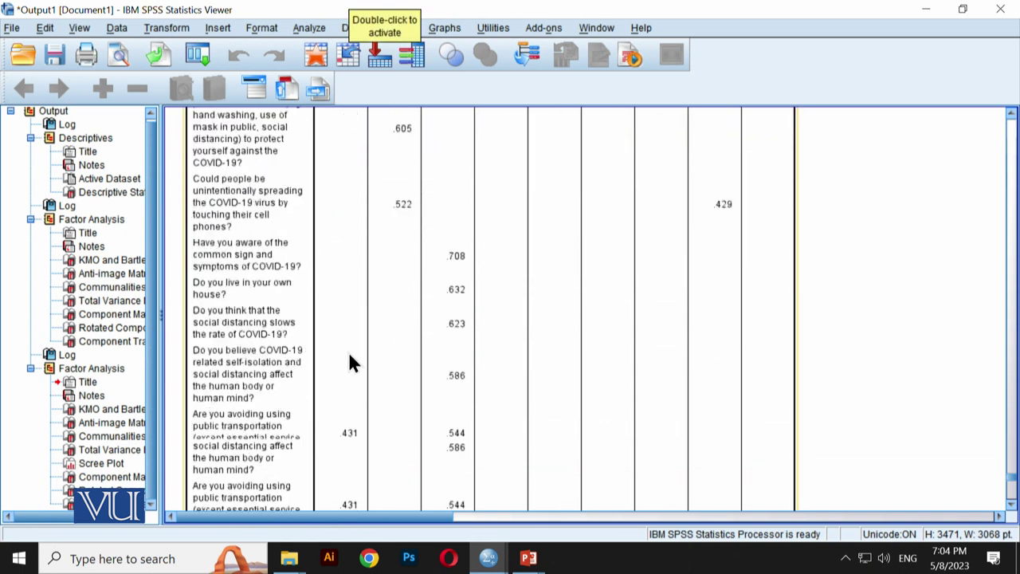
{"action": "scroll", "coordinate": [348, 351], "scroll_direction": "down", "scroll_amount": 7}
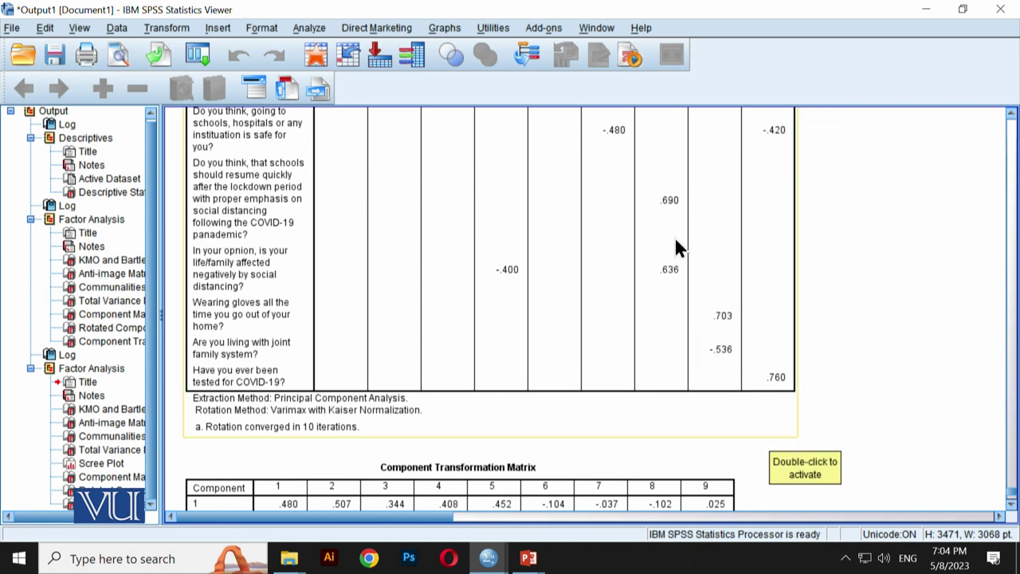
Recheck the Rotated Component Matrix for survey items loading on component 1, including the cross-loading public transportation item
{"action": "scroll", "coordinate": [634, 303], "scroll_direction": "up", "scroll_amount": 15}
{"action": "scroll", "coordinate": [633, 302], "scroll_direction": "up", "scroll_amount": 10}
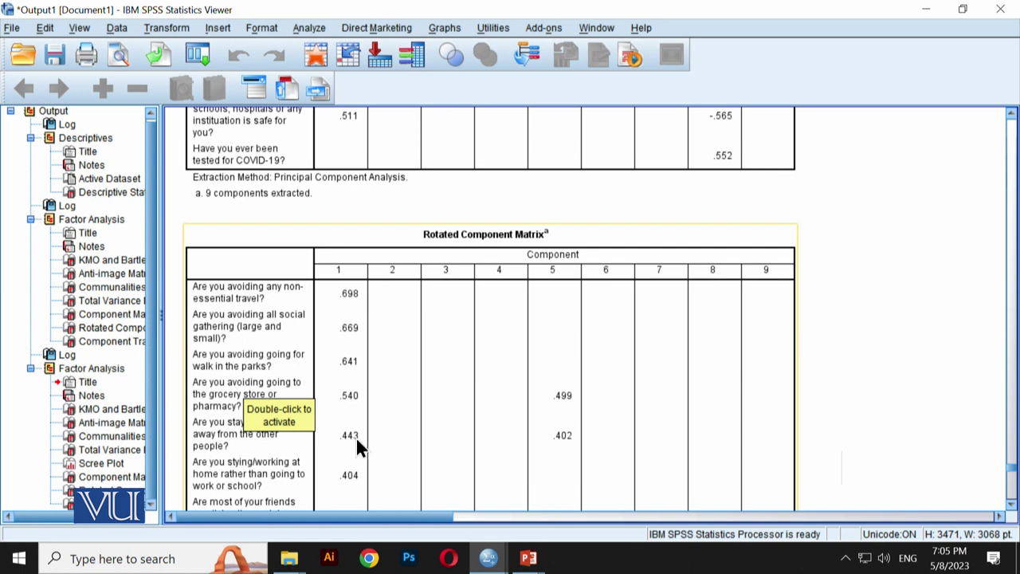
{"action": "scroll", "coordinate": [356, 450], "scroll_direction": "down", "scroll_amount": 12}
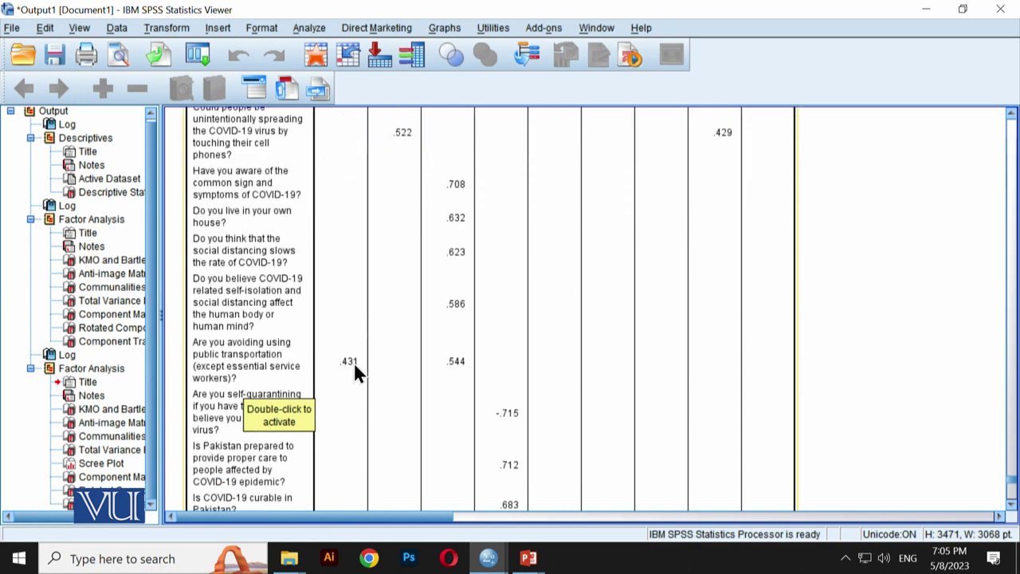
{"action": "scroll", "coordinate": [354, 368], "scroll_direction": "down", "scroll_amount": 12}
{"action": "scroll", "coordinate": [355, 371], "scroll_direction": "up", "scroll_amount": 10}
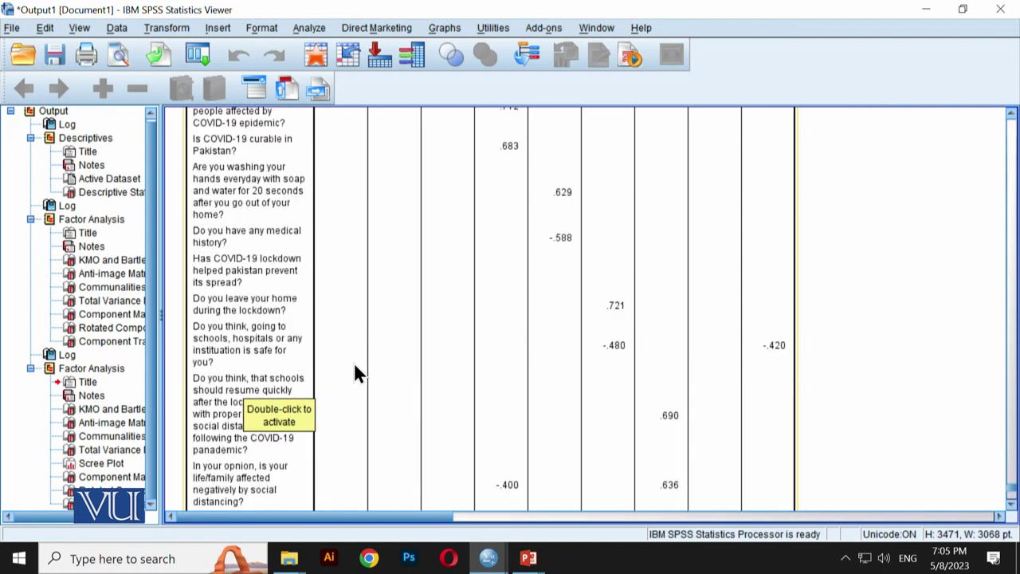
Compare the rotation sums of squared loadings in Total Variance Explained with the item loadings in the Rotated Component Matrix
{"action": "scroll", "coordinate": [354, 362], "scroll_direction": "up", "scroll_amount": 20}
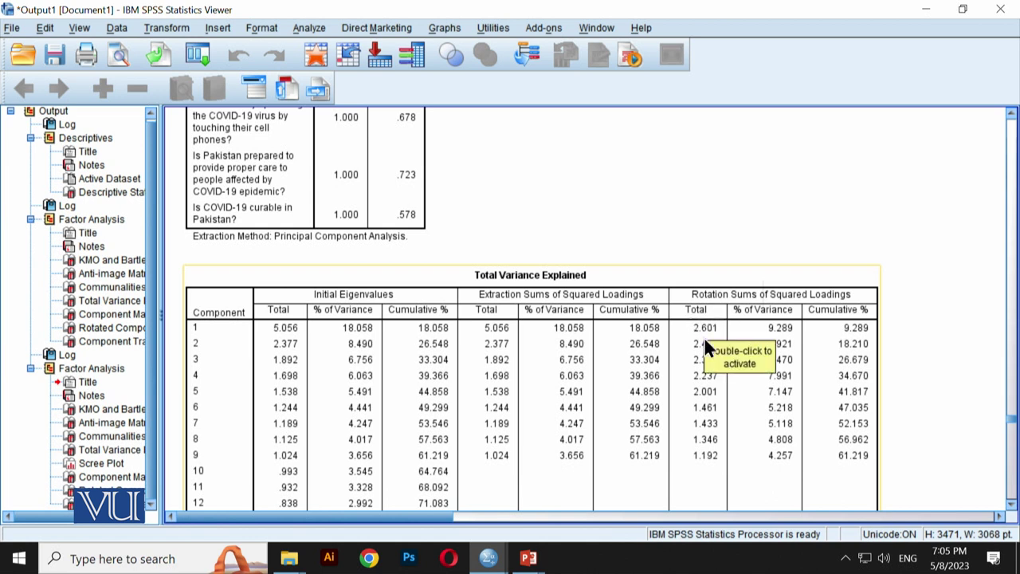
{"action": "scroll", "coordinate": [696, 352], "scroll_direction": "down", "scroll_amount": 15}
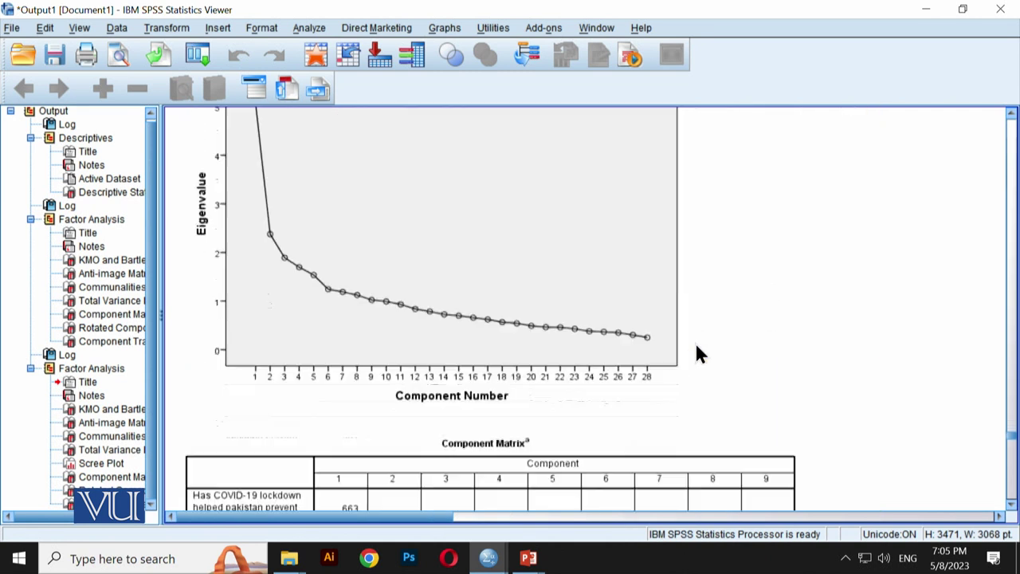
{"action": "scroll", "coordinate": [695, 353], "scroll_direction": "down", "scroll_amount": 10}
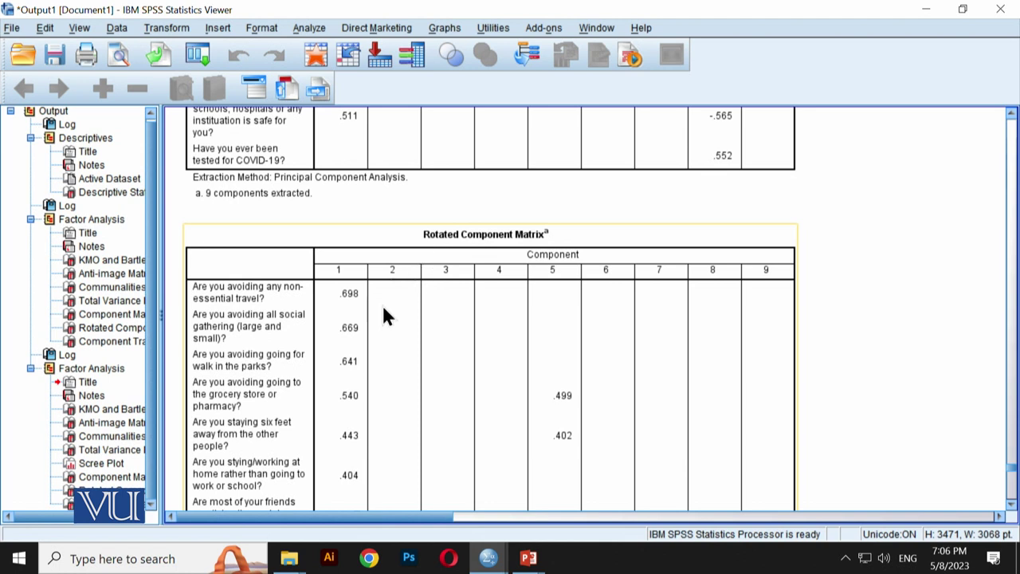
{"action": "scroll", "coordinate": [383, 308], "scroll_direction": "down", "scroll_amount": 5}
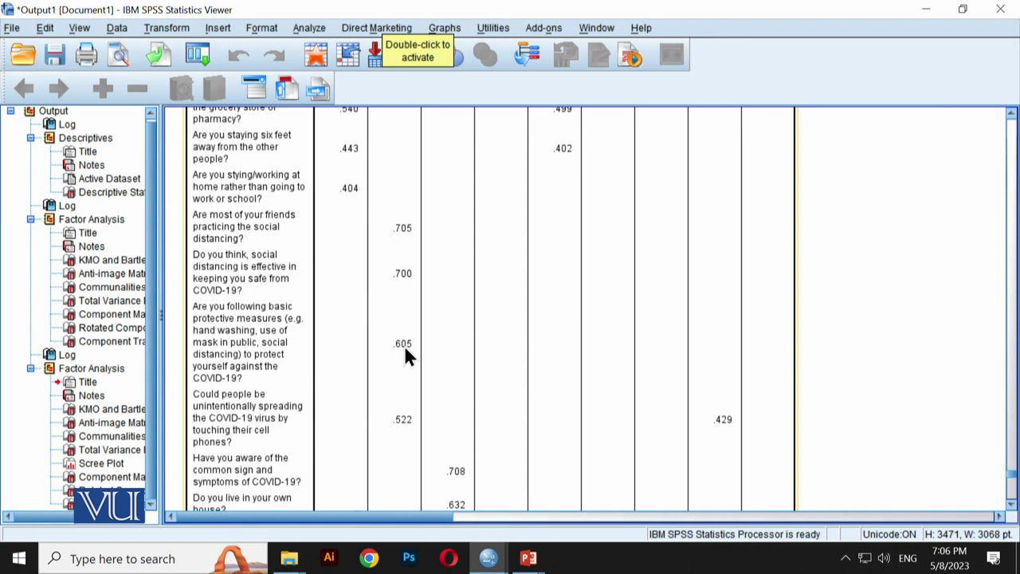
{"action": "scroll", "coordinate": [400, 452], "scroll_direction": "down", "scroll_amount": 12}
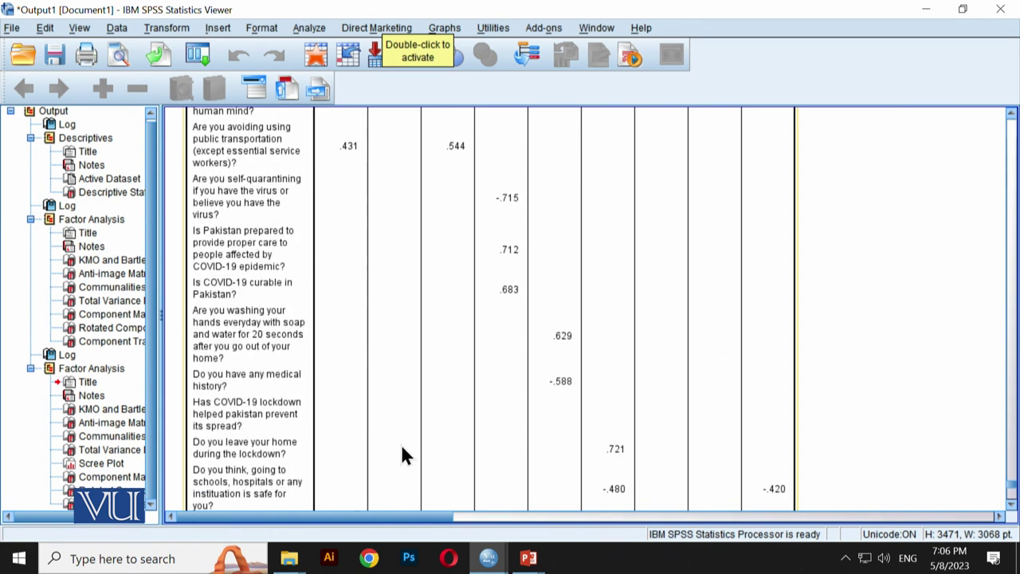
{"action": "scroll", "coordinate": [400, 450], "scroll_direction": "up", "scroll_amount": 20}
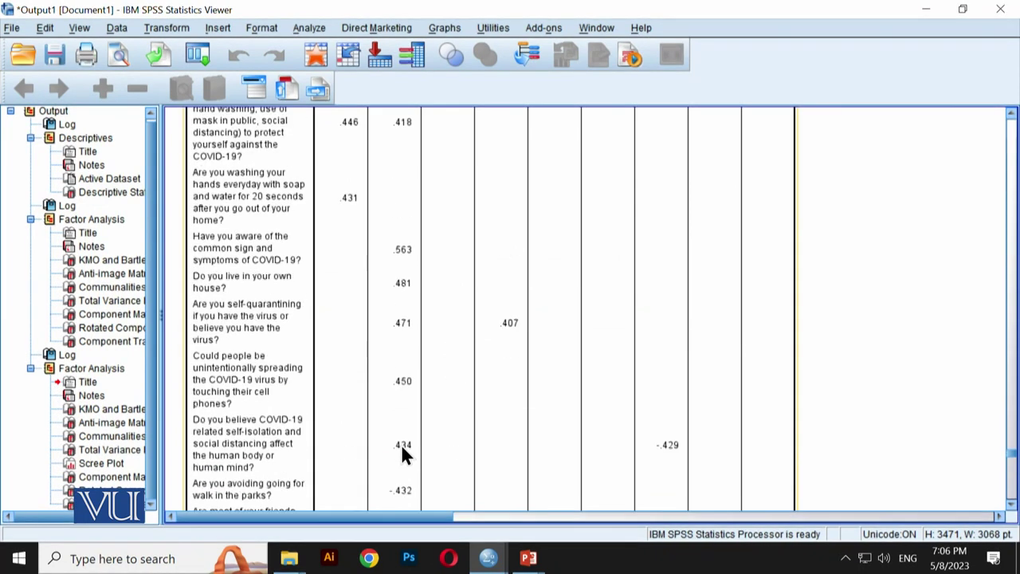
{"action": "scroll", "coordinate": [401, 454], "scroll_direction": "up", "scroll_amount": 18}
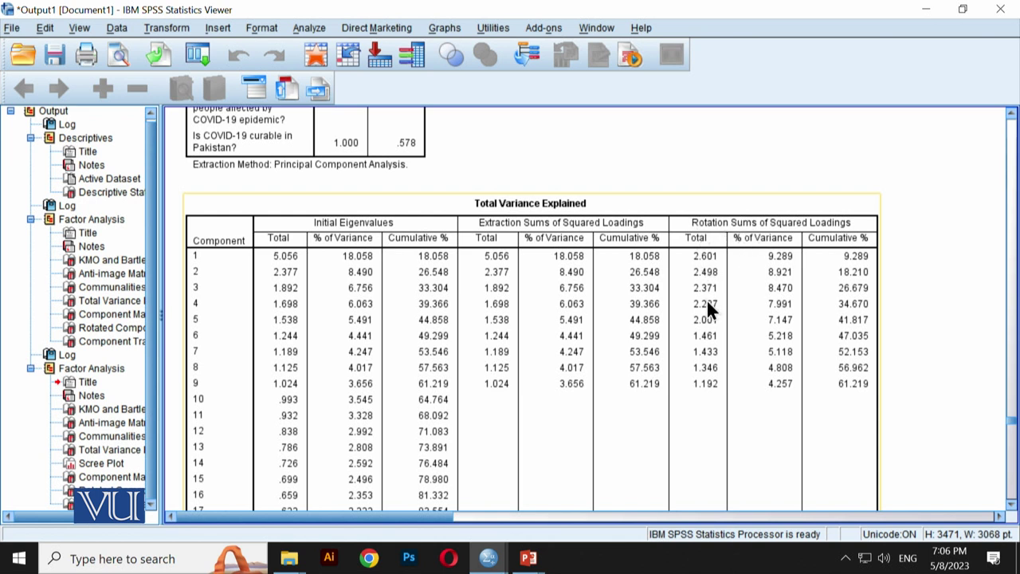
Review the rerun's output from Total Variance Explained back to the KMO and Bartlett's Test and the FACTOR syntax listing the analysed variables
{"action": "scroll", "coordinate": [695, 249], "scroll_direction": "down", "scroll_amount": 3}
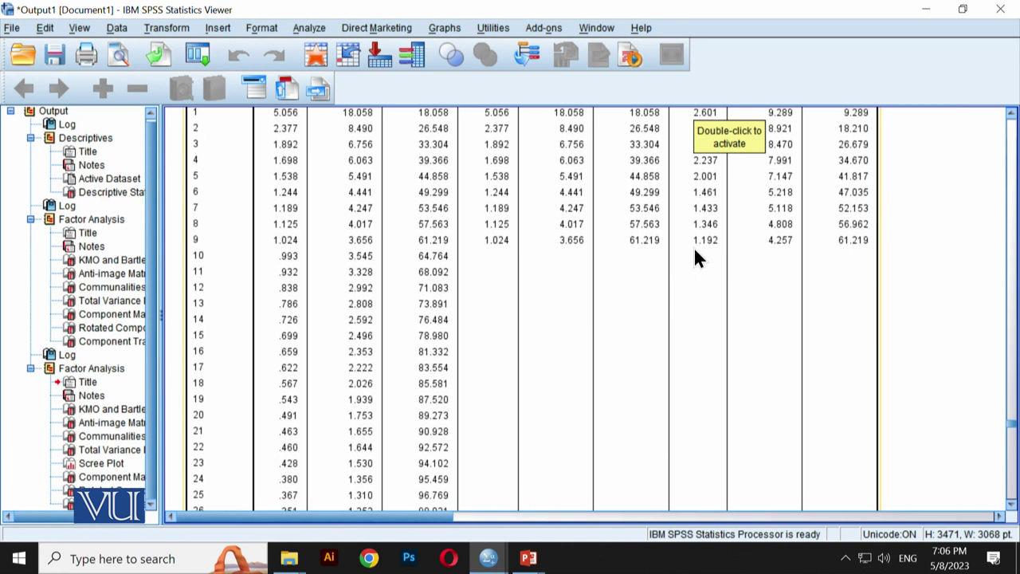
{"action": "scroll", "coordinate": [695, 250], "scroll_direction": "down", "scroll_amount": 10}
{"action": "scroll", "coordinate": [695, 249], "scroll_direction": "up", "scroll_amount": 12}
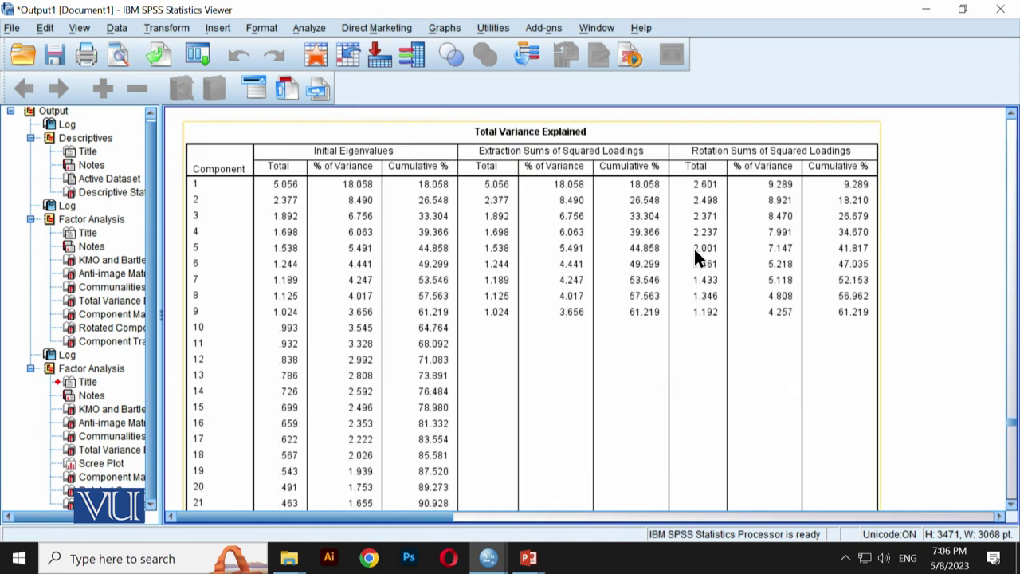
{"action": "scroll", "coordinate": [695, 253], "scroll_direction": "up", "scroll_amount": 20}
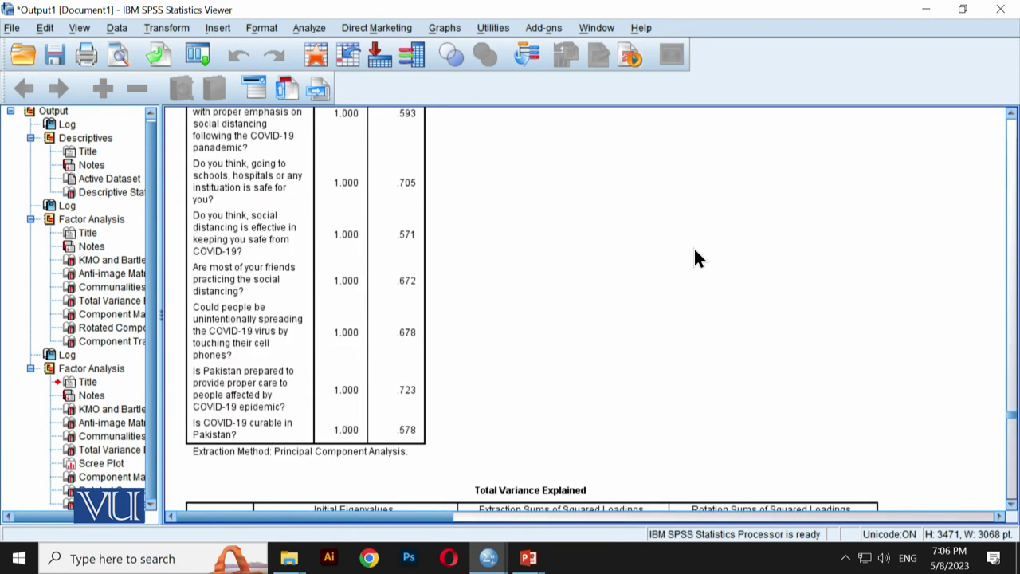
{"action": "scroll", "coordinate": [695, 257], "scroll_direction": "up", "scroll_amount": 5}
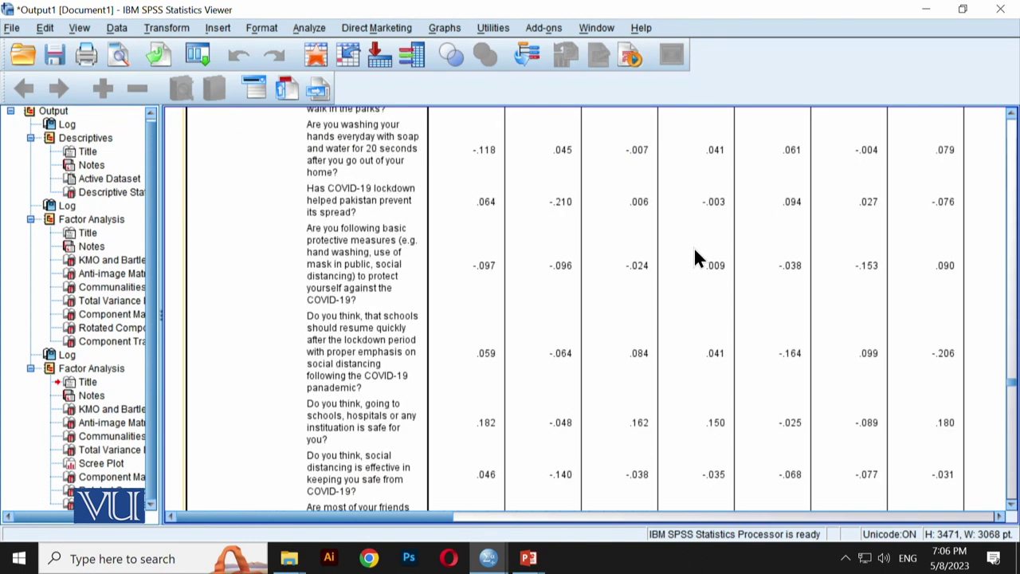
{"action": "scroll", "coordinate": [695, 257], "scroll_direction": "up", "scroll_amount": 15}
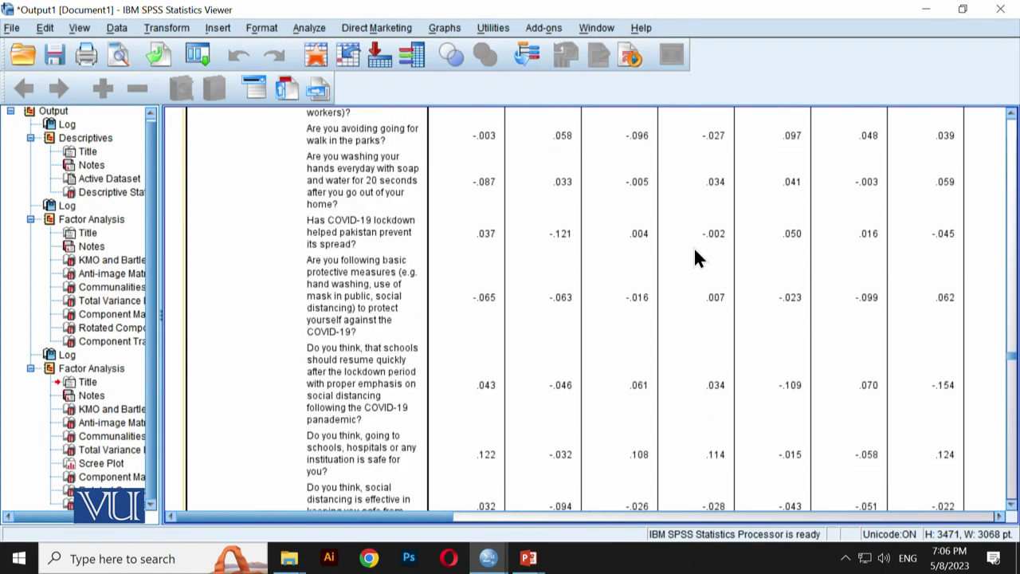
{"action": "scroll", "coordinate": [695, 257], "scroll_direction": "up", "scroll_amount": 15}
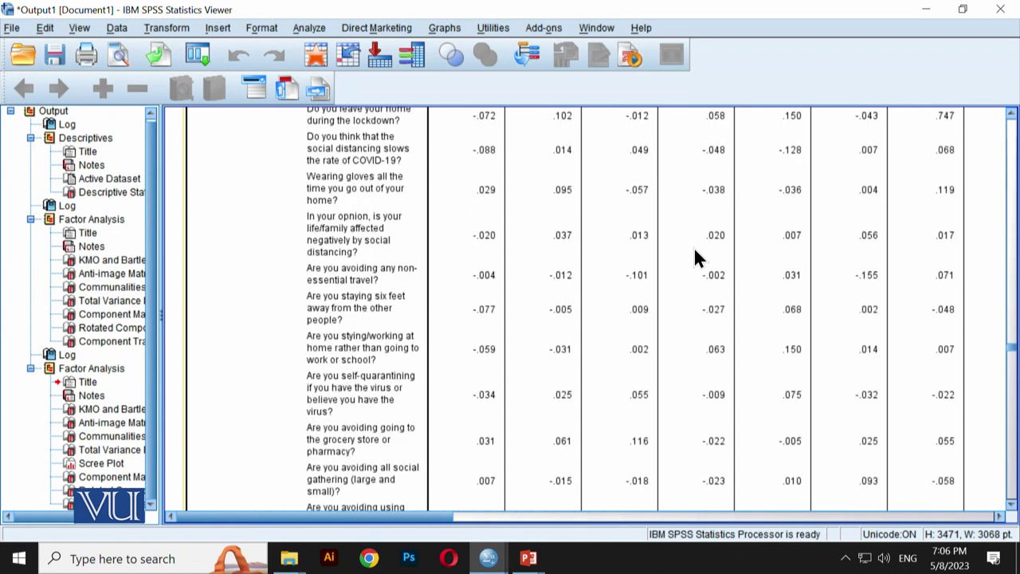
{"action": "scroll", "coordinate": [694, 257], "scroll_direction": "up", "scroll_amount": 7}
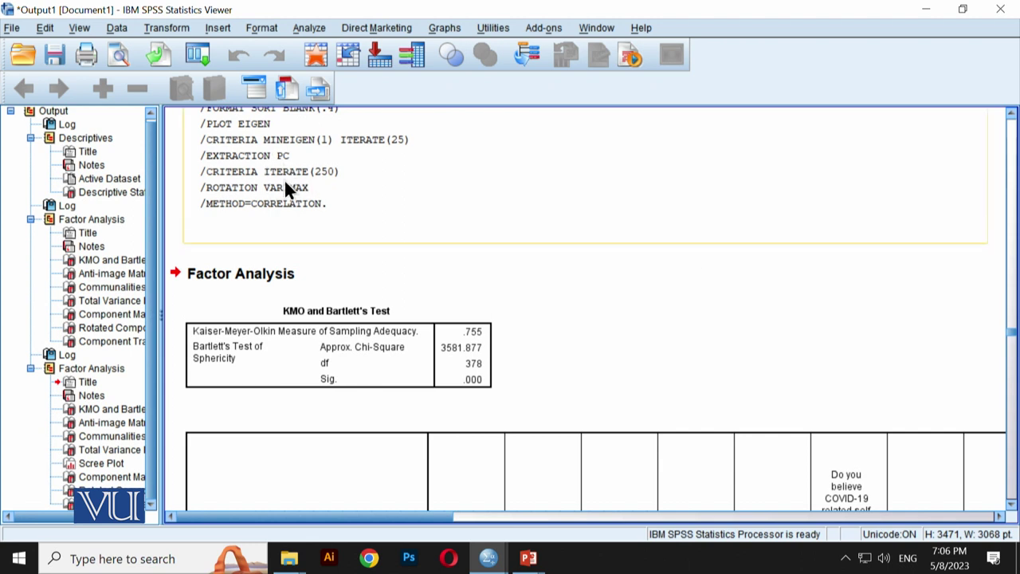
{"action": "scroll", "coordinate": [315, 209], "scroll_direction": "up", "scroll_amount": 3}
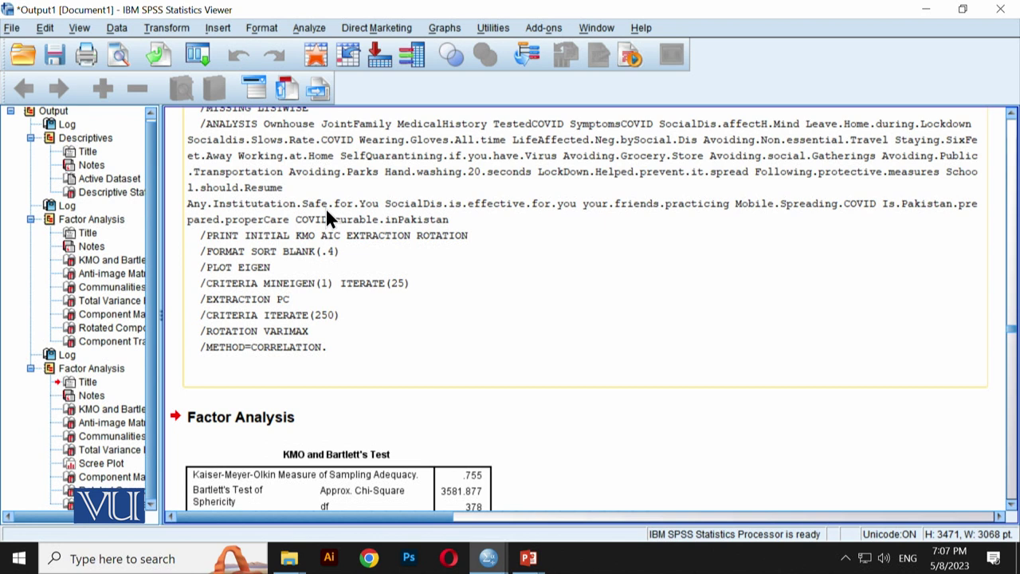
Recheck the cumulative percentage of rotated variance for the extracted components in Total Variance Explained, continuing down to the Scree Plot
{"action": "scroll", "coordinate": [327, 212], "scroll_direction": "down", "scroll_amount": 15}
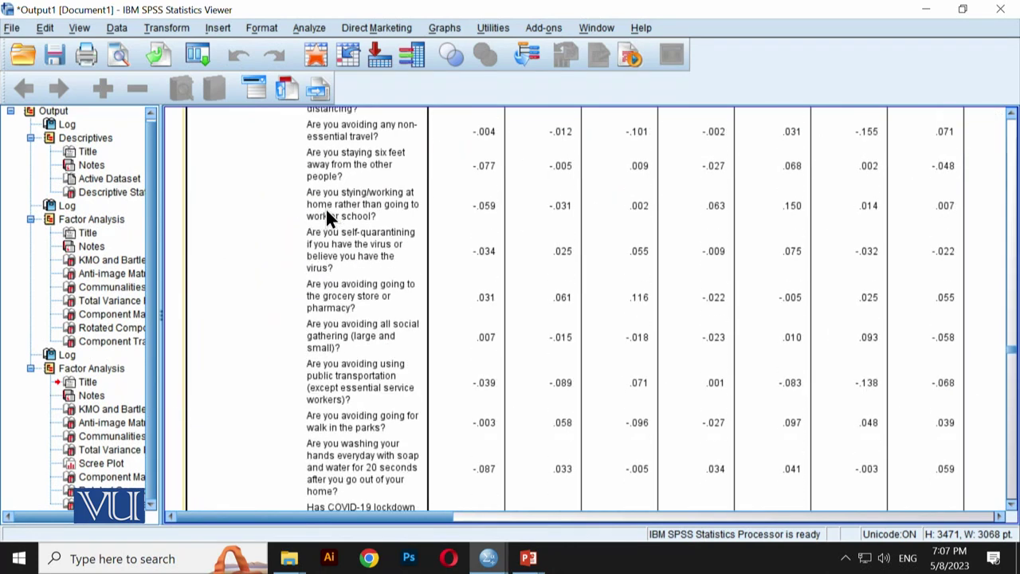
{"action": "scroll", "coordinate": [327, 214], "scroll_direction": "down", "scroll_amount": 15}
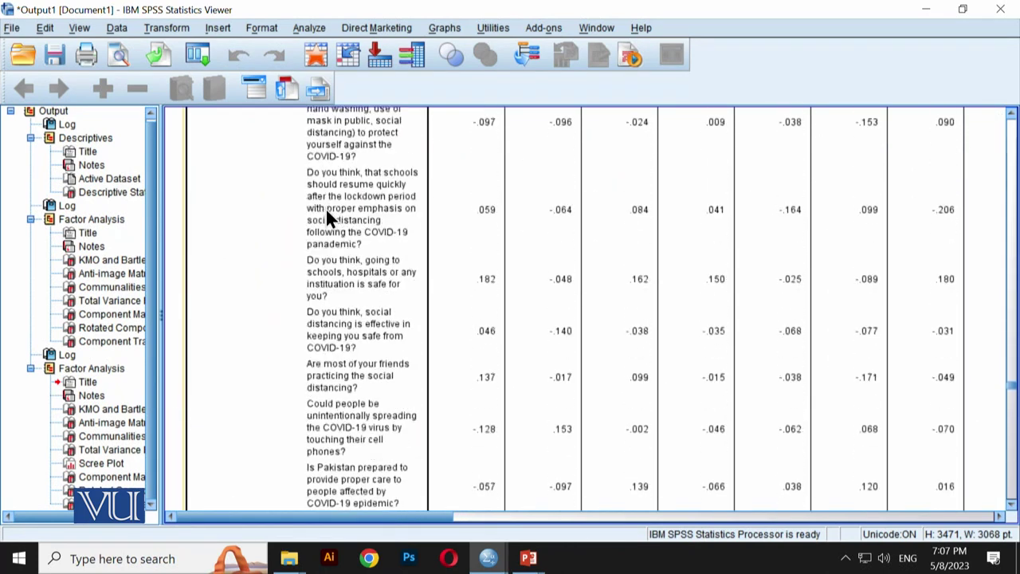
{"action": "scroll", "coordinate": [326, 215], "scroll_direction": "down", "scroll_amount": 15}
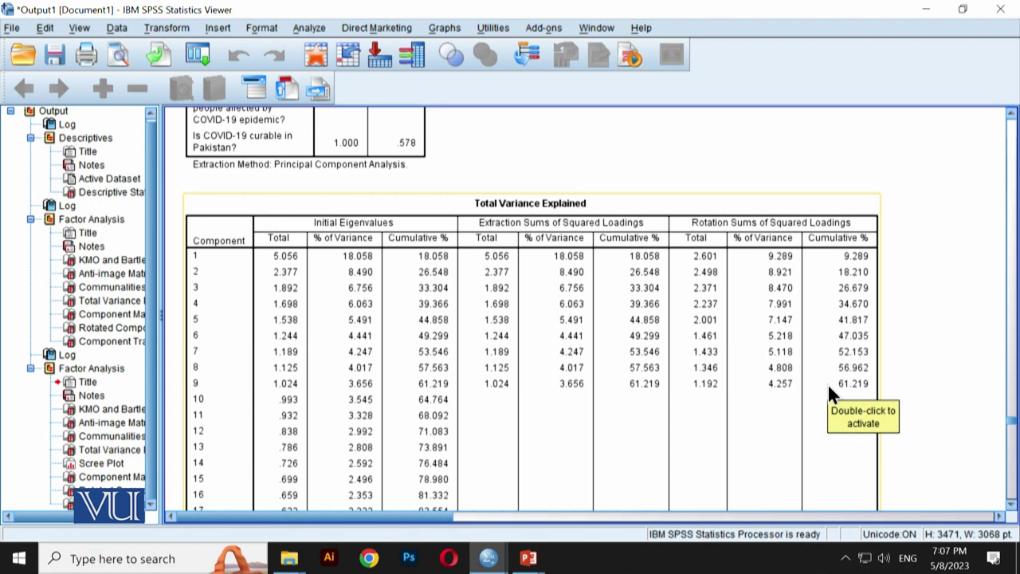
{"action": "scroll", "coordinate": [827, 393], "scroll_direction": "down", "scroll_amount": 3}
{"action": "scroll", "coordinate": [829, 393], "scroll_direction": "down", "scroll_amount": 6}
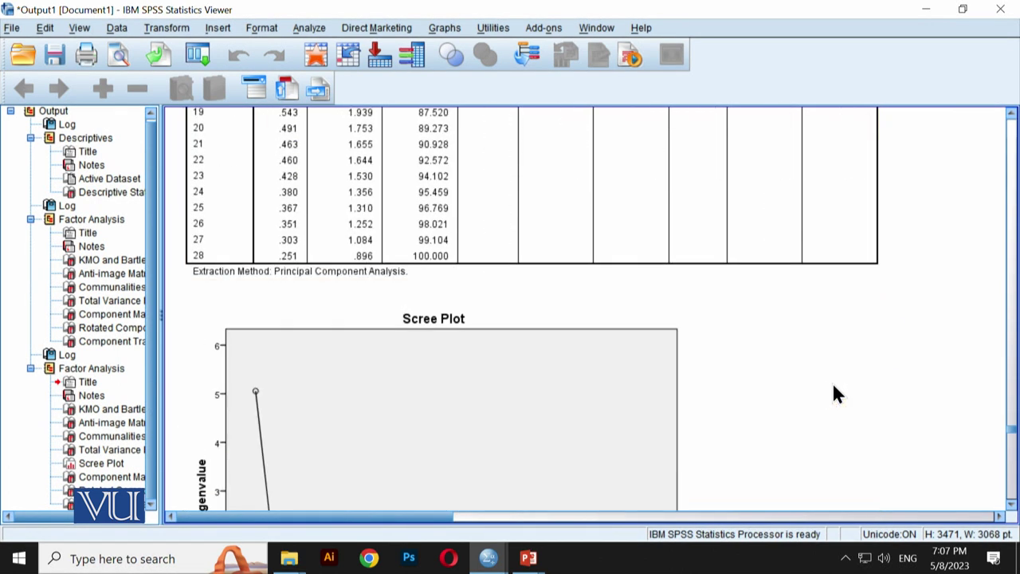